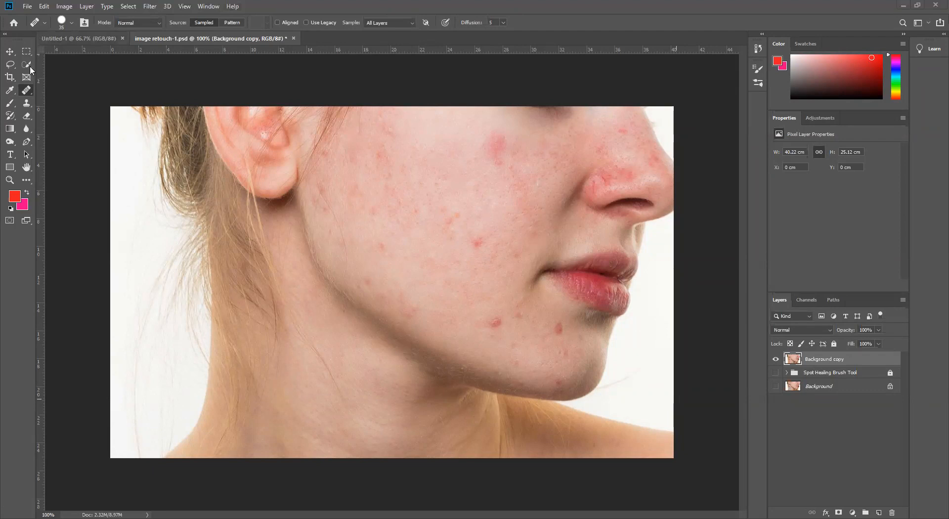
Select the Healing Brush Tool for retouching the portrait on the Background copy layer.
left_click(27, 91)
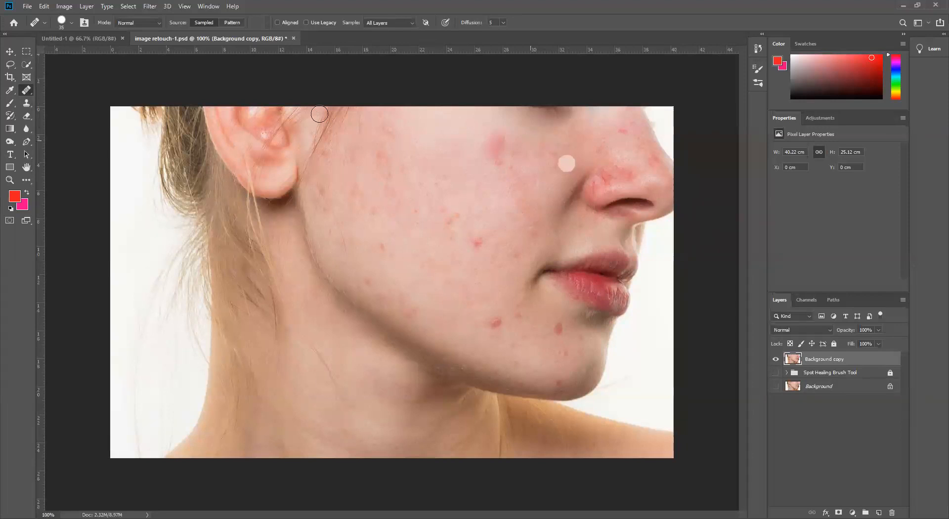
right_click(24, 93)
left_click(78, 99)
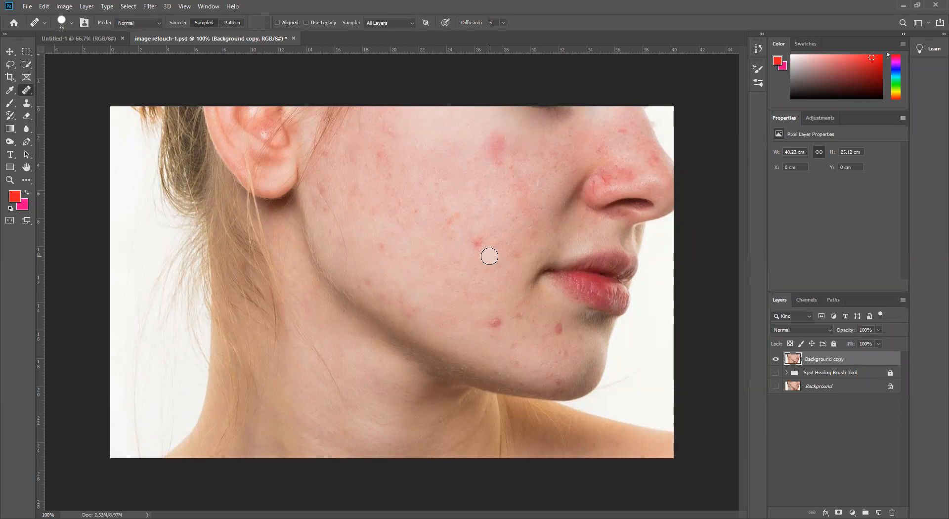
Examine the cheek's skin texture at pixel level and return to the full portrait at 100%.
scroll(490, 256, "up", 4)
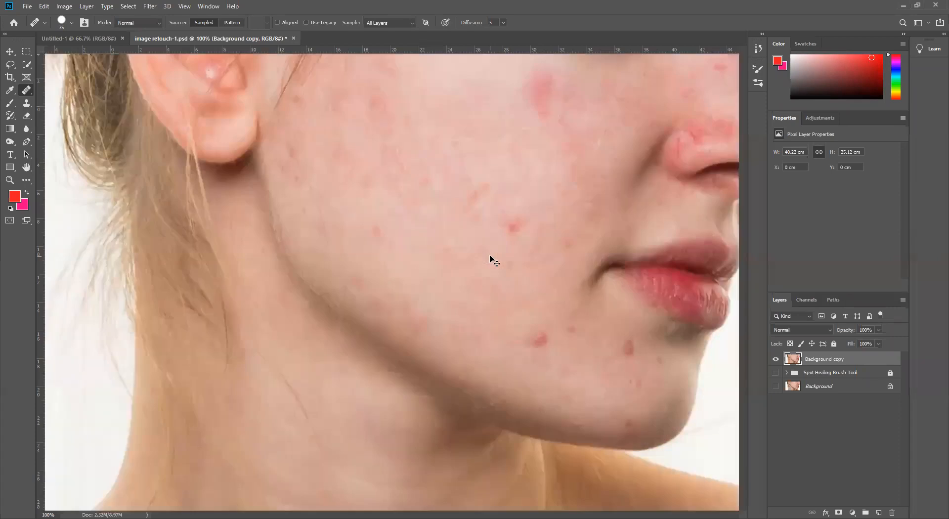
scroll(493, 260, "up", 4)
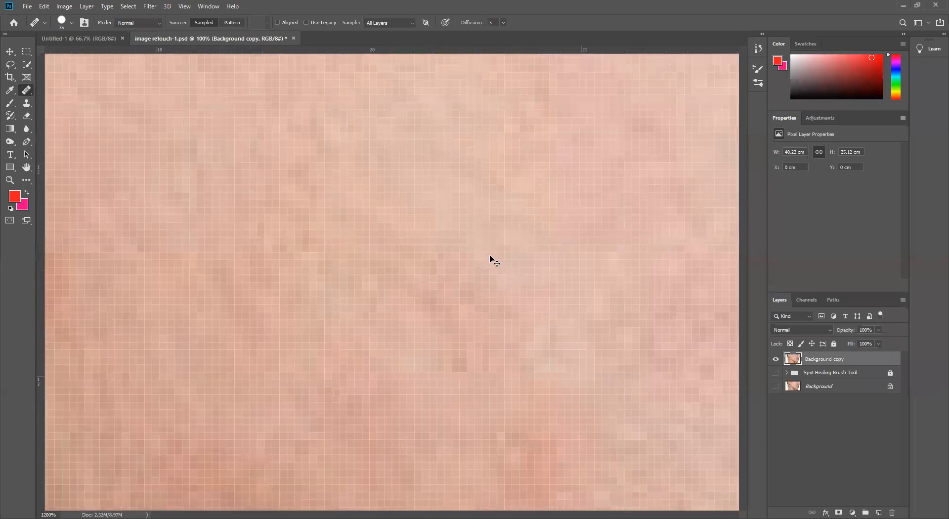
scroll(489, 256, "up", 5)
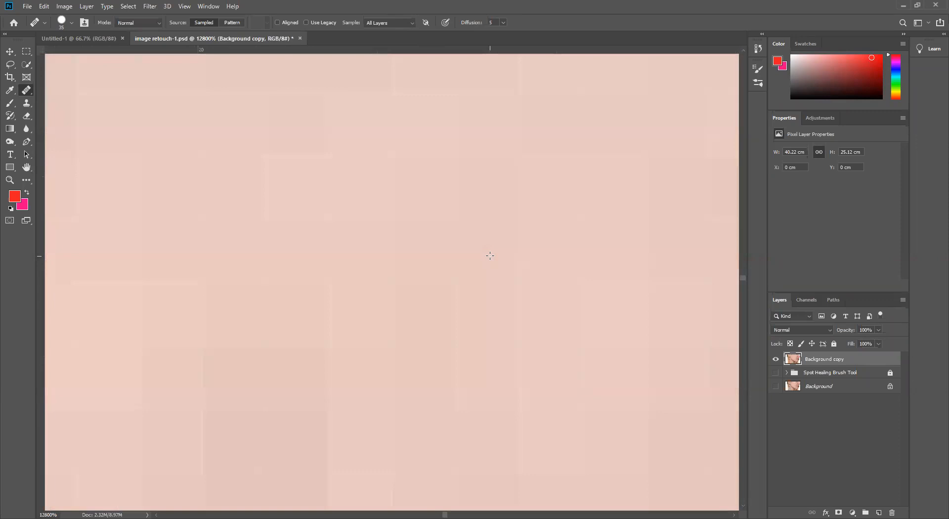
scroll(490, 256, "down", 3)
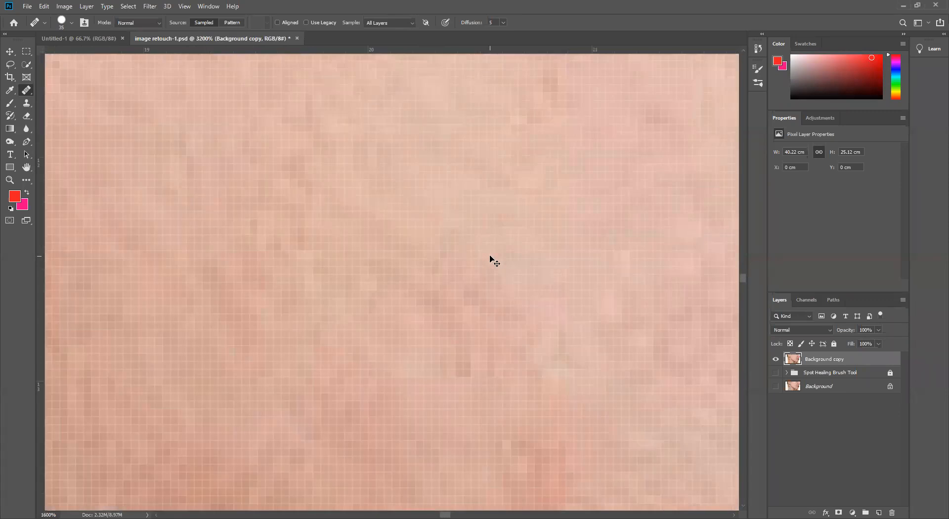
scroll(493, 260, "down", 3)
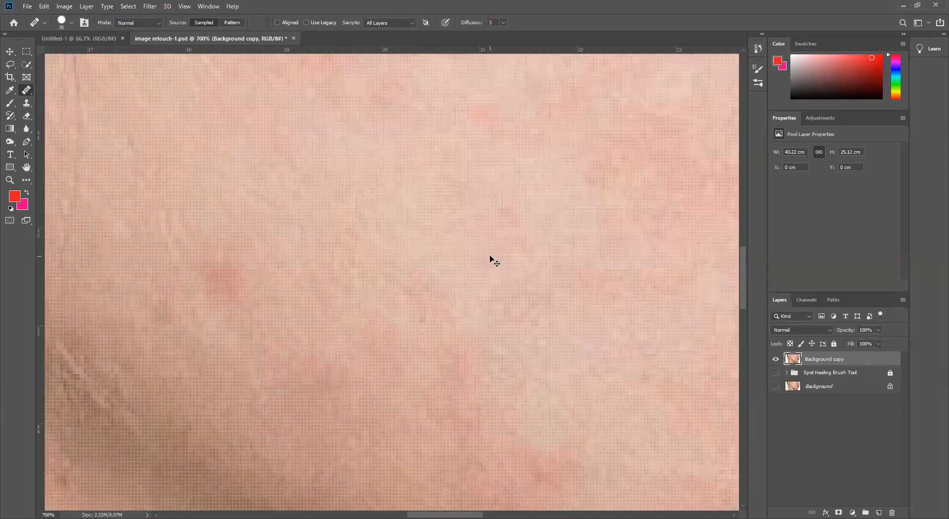
scroll(493, 260, "down", 2)
scroll(493, 260, "down", 1)
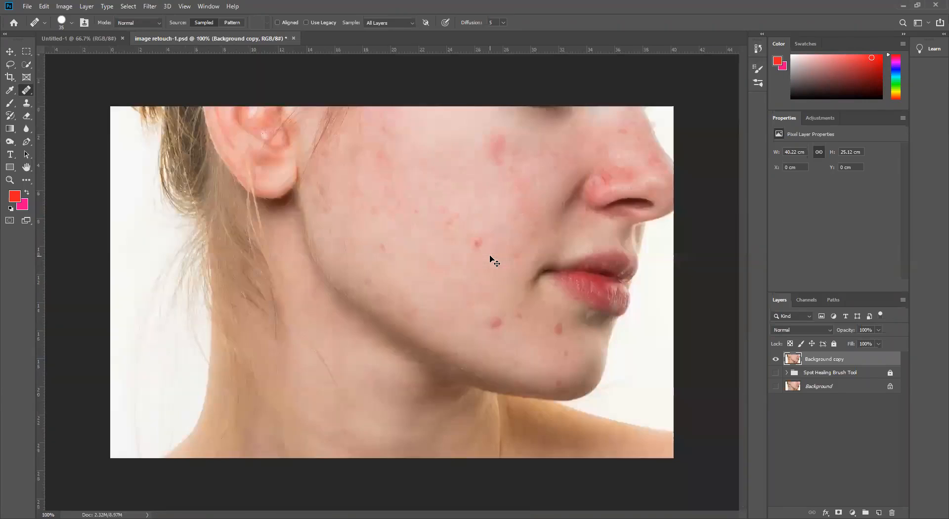
scroll(494, 261, "down", 1)
scroll(493, 261, "up", 1)
Sample clean lower-cheek skin and heal the small blemishes in the middle of the cheek, beside the bright red pimple.
left_click(384, 271, "alt")
key("alt")
left_click(374, 229, "alt")
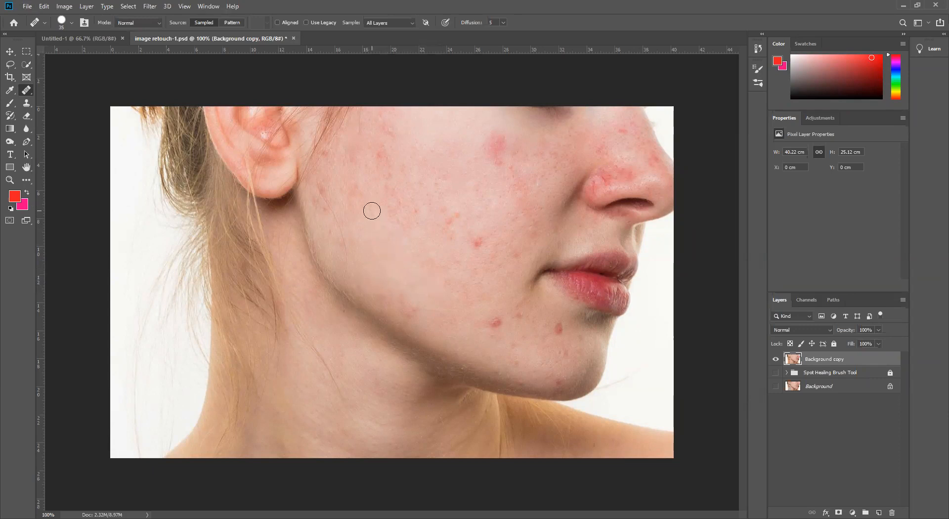
key("alt")
left_click(456, 246, "alt")
left_click(451, 240)
left_click(452, 247, "alt")
left_click(444, 231)
Heal the reddish spots slightly higher on the mid-cheek, resampling nearby clean skin before each dab.
left_click(449, 242, "alt")
left_click(446, 221)
left_click(449, 237, "alt")
left_click(442, 209)
left_click(448, 235, "alt")
left_click(456, 215)
left_click(454, 228, "alt")
left_click(438, 197)
Sample clear skin and heal the small spots on the cheek between the ear and the central pimple area.
left_click(407, 237, "alt")
left_click(399, 227)
left_click(394, 237, "alt")
left_click(385, 227, "alt")
left_click(389, 211)
Heal the bright red cheek pimple and the blemishes along the lower cheek with freshly sampled skin.
left_click(453, 252, "alt")
left_click(476, 242)
left_click(489, 315)
left_click(494, 319)
left_click(435, 331)
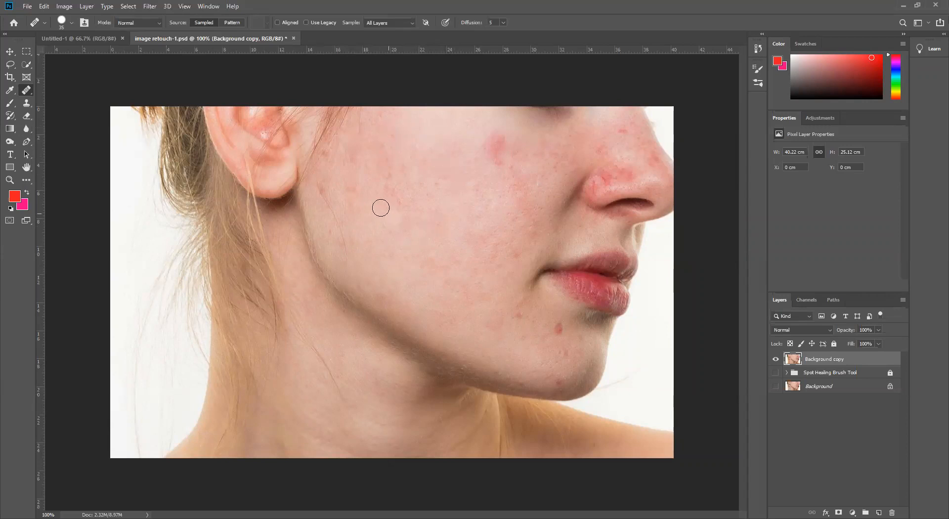
Heal the large red patch on the upper cheek under the eye using clean skin sampled beside it.
left_click(445, 161, "alt")
left_click(481, 132, "alt")
left_click(495, 135)
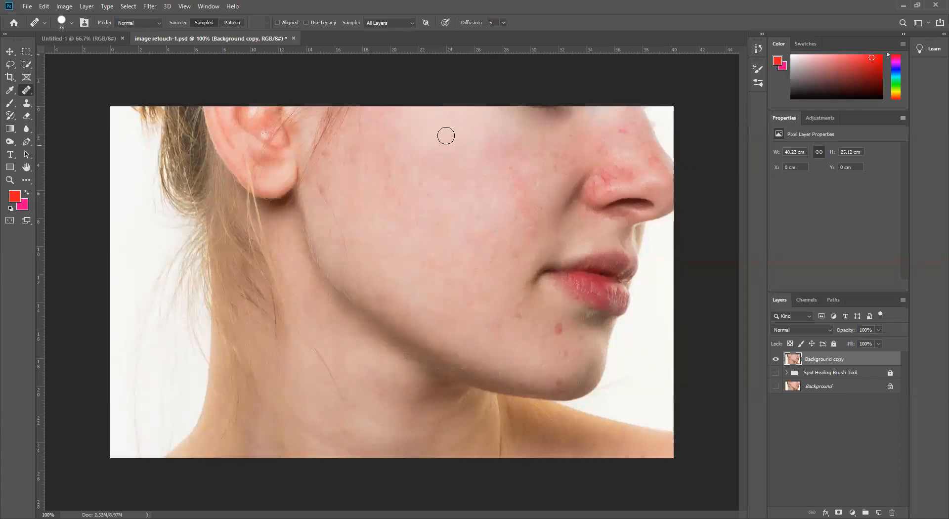
Heal the dark red spot below the mouth and the remaining blemishes on the chin and jaw edge.
left_click(571, 280)
left_click(567, 372)
left_click(541, 331, "alt")
left_click(557, 329)
left_click(620, 415)
left_click(531, 361, "alt")
left_click(546, 362)
left_click(542, 364, "alt")
left_click_drag(560, 382, 578, 388)
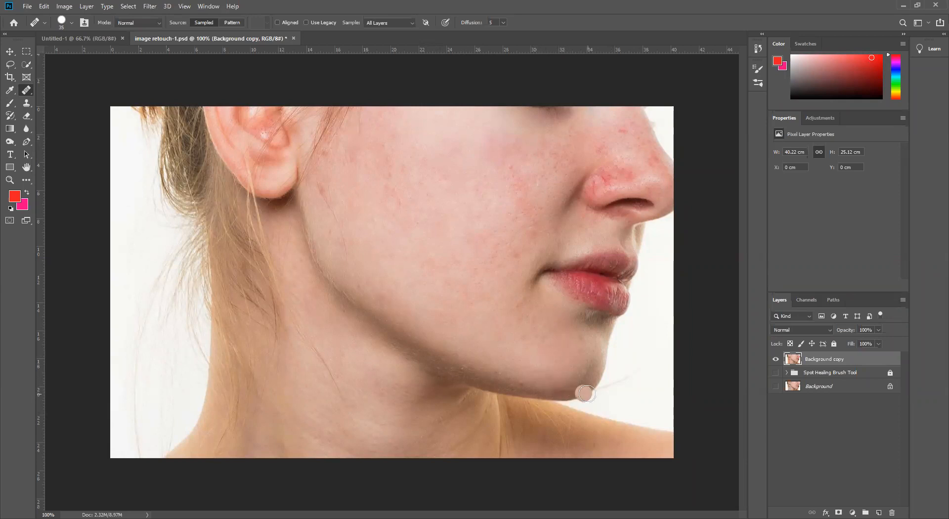
left_click(570, 382)
Heal the spots near the ear and the reddish marks on the upper cheek, resampling clear skin between dabs.
left_click(323, 188)
left_click(408, 140, "alt")
left_click(386, 152)
left_click(407, 131, "alt")
left_click(392, 136)
left_click(401, 139, "alt")
left_click(377, 149)
left_click(414, 141, "alt")
left_click(386, 156)
left_click(387, 156, "alt")
left_click(390, 177)
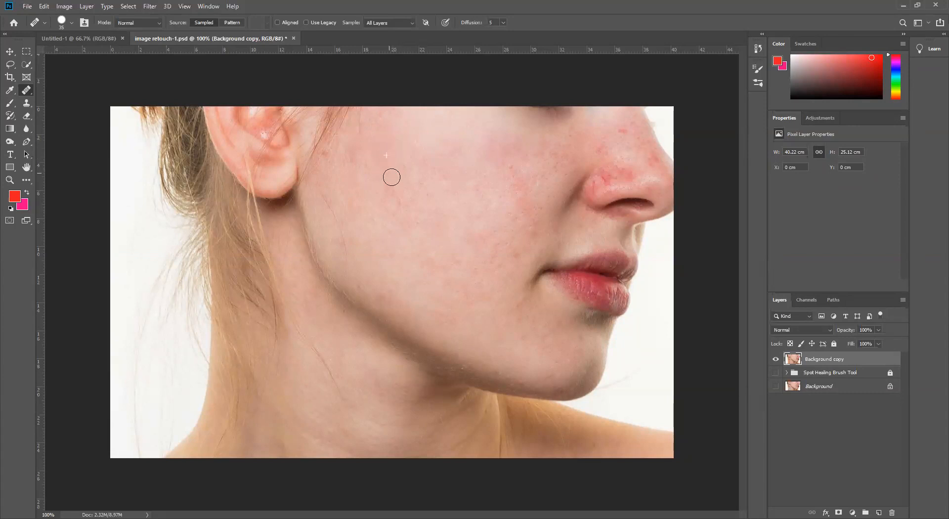
Heal the leftover small marks across the upper cheek, mid-cheek and jawline.
left_click(392, 154, "alt")
left_click(403, 168)
left_click(421, 137, "alt")
left_click(449, 244)
left_click(416, 216, "alt")
left_click(418, 244)
left_click(485, 383)
Sample clean skin and heal the blemishes beside the nose and near the corner of the mouth.
left_click(510, 161, "alt")
left_click(555, 203)
left_click(564, 229, "alt")
left_click(518, 273)
Heal the red spots on the side of the nose with skin sampled from the nose.
left_click(606, 128, "alt")
left_click(621, 133)
left_click(604, 130, "alt")
left_click(599, 151)
Reduce the healing brush to 15 px and heal the small red marks on the edge of the nostril.
key("bracketleft")
key("bracketleft")
key("bracketleft")
key("bracketleft")
left_click(596, 183)
left_click(591, 185)
left_click(599, 190, "alt")
left_click(595, 186)
Keep the healing sample option at All Layers and add a new empty layer above Background copy.
left_click(394, 23)
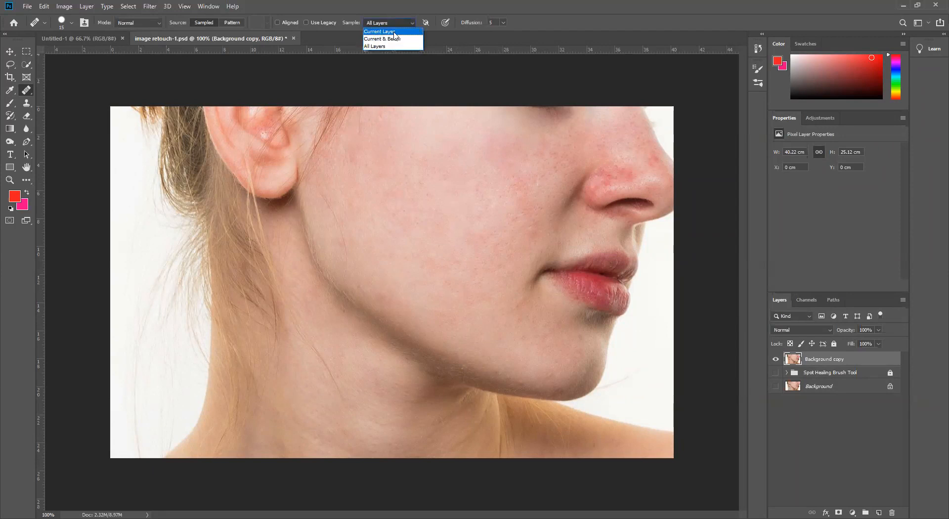
left_click(382, 24)
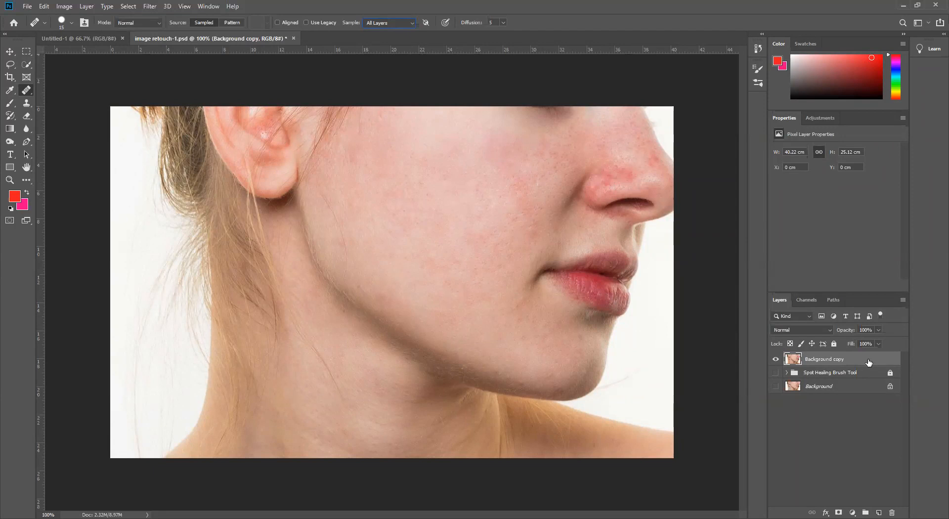
left_click(878, 513)
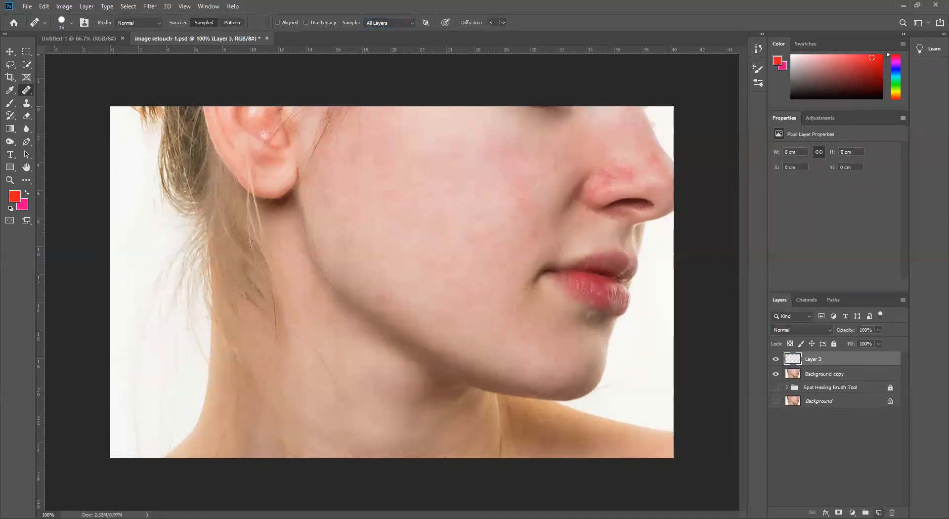
Switch the healing source to Pattern and place two small striped dabs on the upper cheek.
left_click(370, 160)
left_click(231, 23)
left_click(400, 144)
left_click(427, 140)
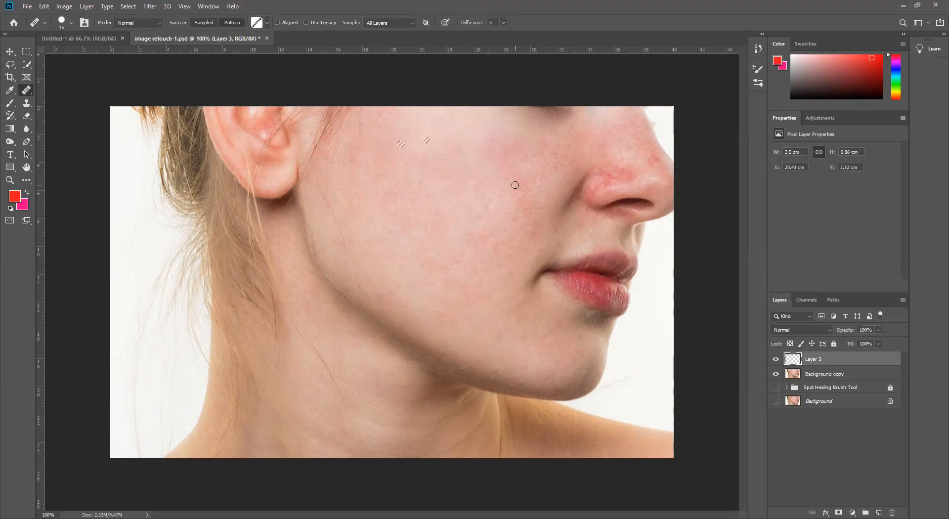
Enlarge the brush to 100 px and place a larger striped pattern dab on the cheek.
key("bracketright")
key("bracketright")
key("bracketright")
key("bracketright")
key("bracketright")
key("bracketright")
key("bracketright")
key("bracketright")
key("bracketright")
left_click(401, 193)
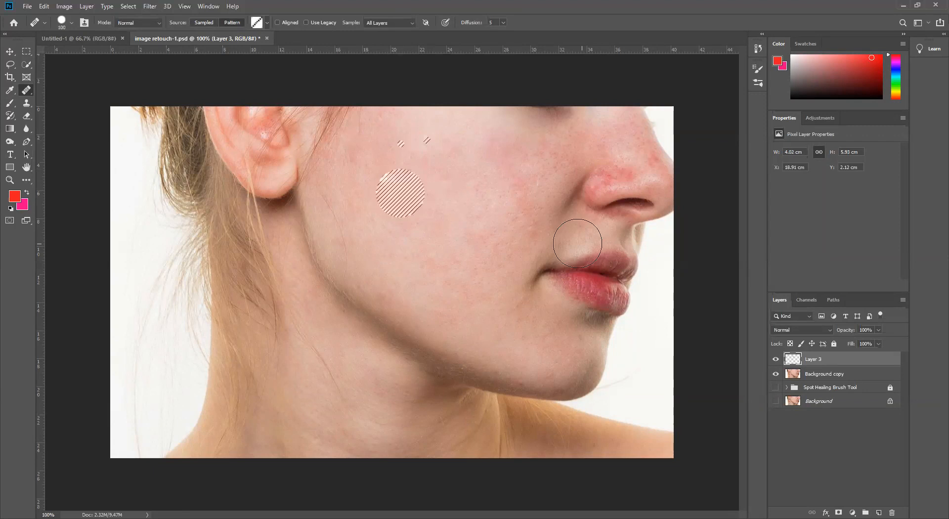
Choose the grainy speckled pattern and place one dab on the cheek beside the striped one.
left_click(268, 23)
left_click(287, 91)
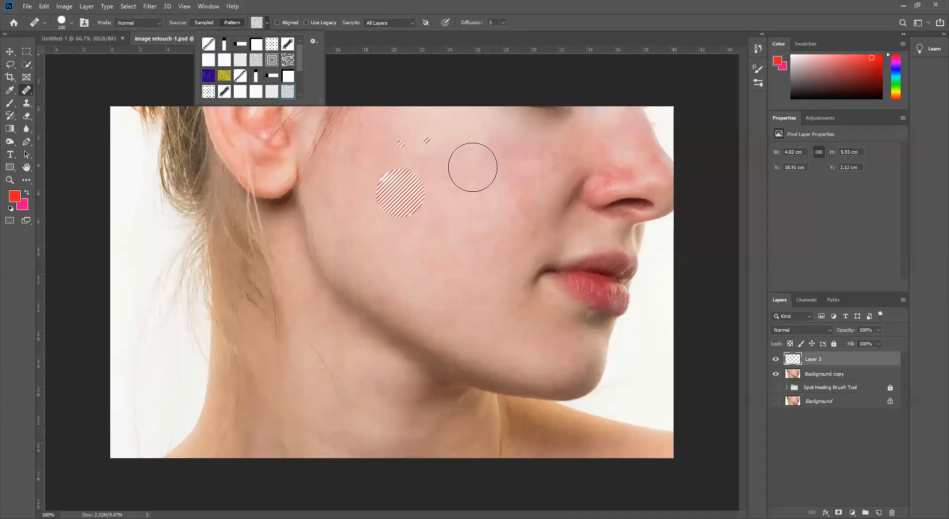
left_click(472, 167)
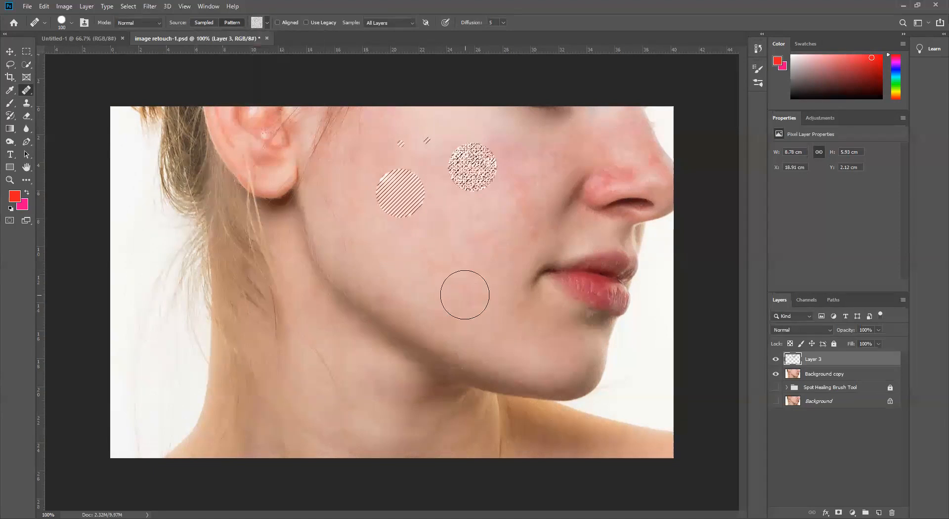
Enlarge the pattern picker and choose the grey skin-like texture pattern from its last row.
left_click(265, 22)
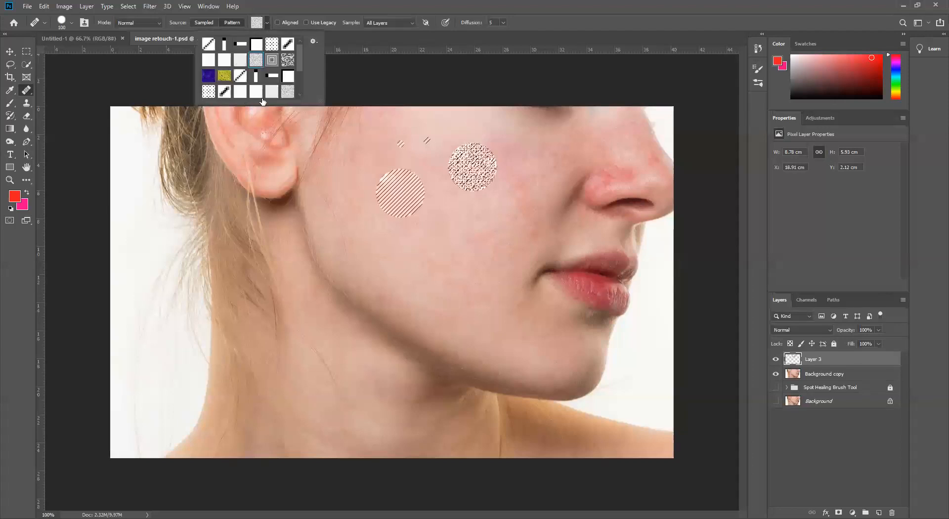
left_click_drag(319, 102, 341, 156)
left_click(256, 125)
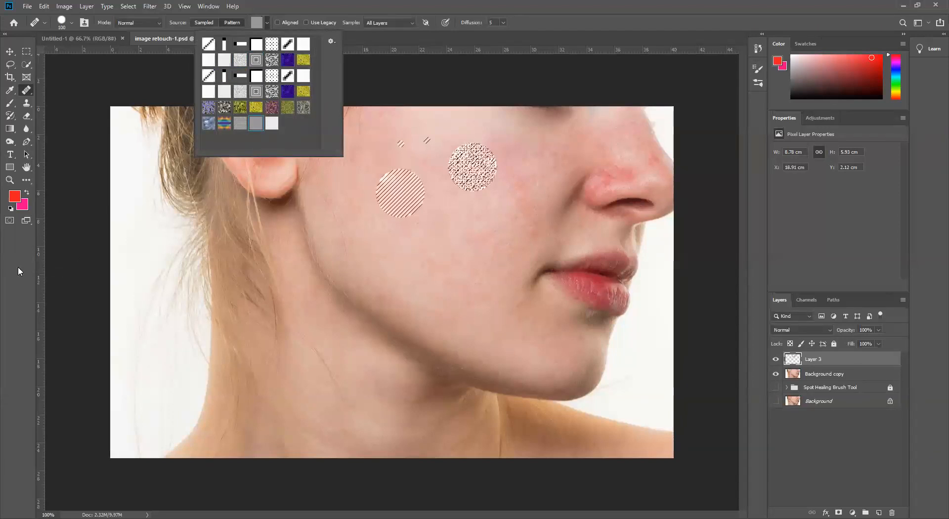
left_click(519, 141)
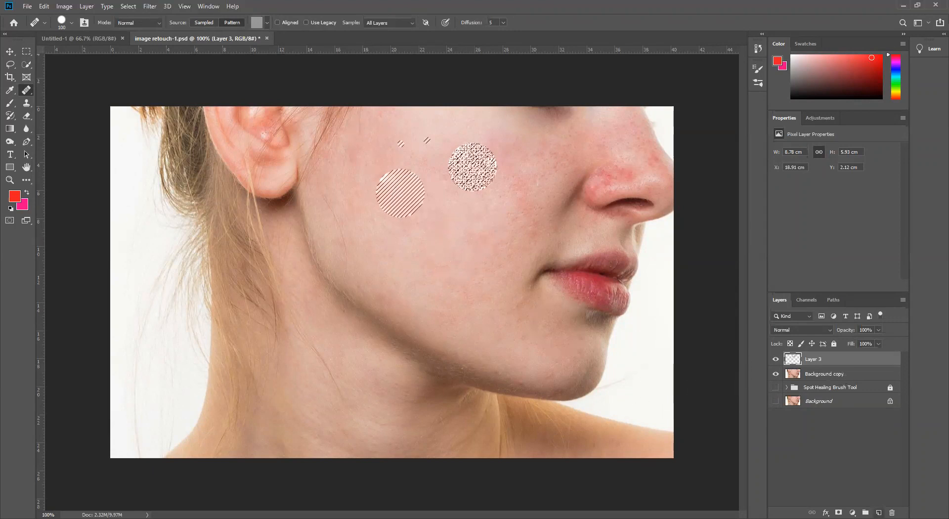
Paint a 200 px dab of the grey texture on the lower cheek in a new layer at 22% opacity.
key("ctrl+shift+alt+n")
key("bracketright")
key("bracketright")
key("bracketright")
key("bracketright")
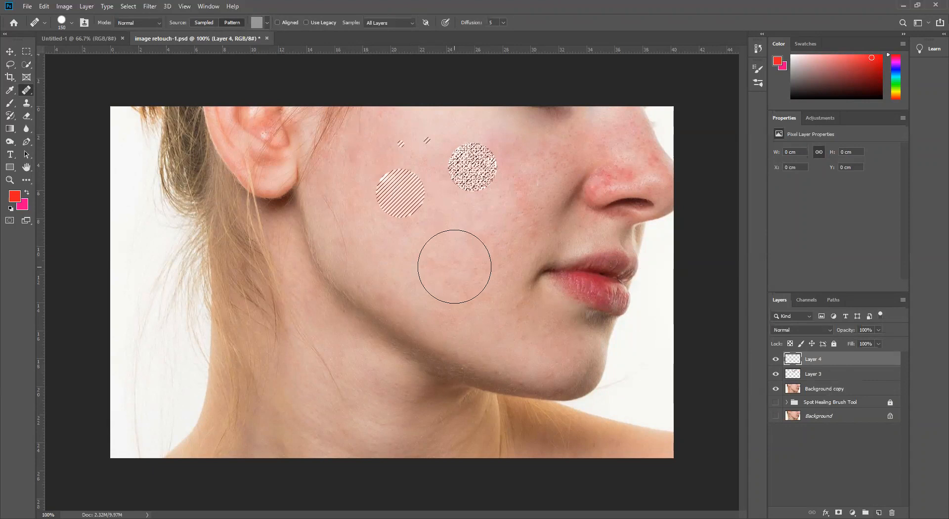
left_click(466, 269)
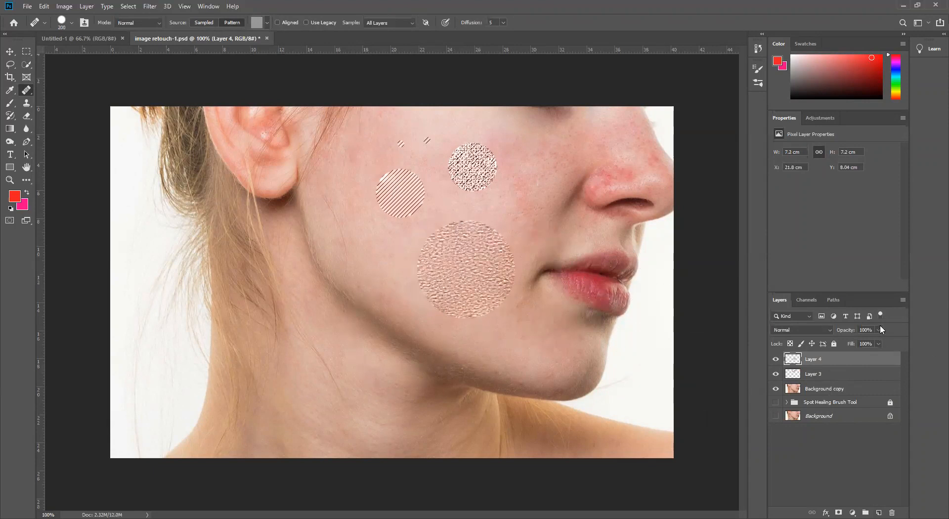
left_click_drag(878, 328, 843, 343)
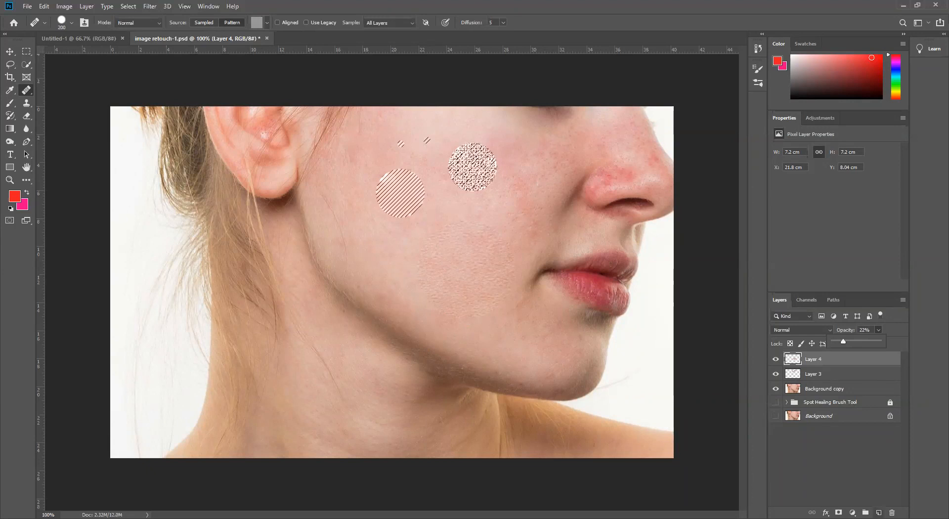
Undo the opacity change, the extra texture layer and all the pattern dabs on the cheek.
left_click(879, 513)
key("ctrl+z")
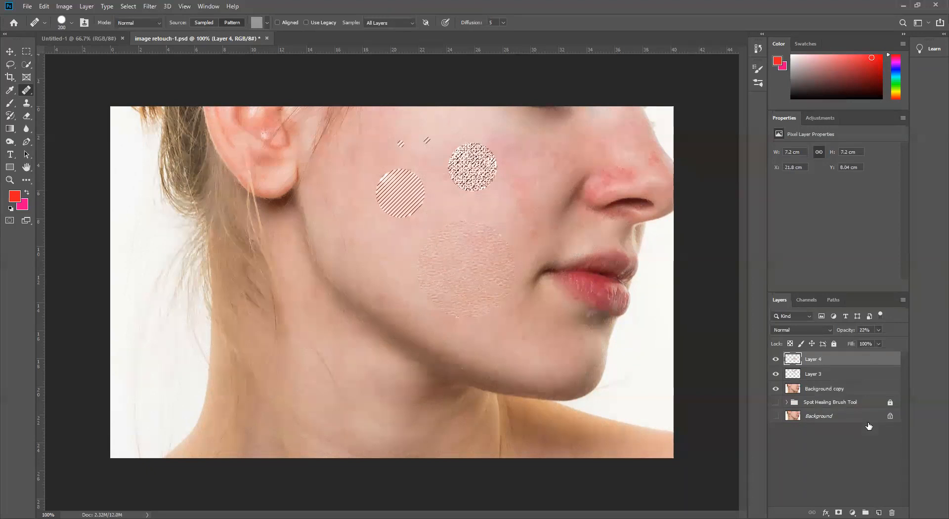
key("ctrl+z")
key("ctrl+z")
key("ctrl+z")
key("ctrl+z")
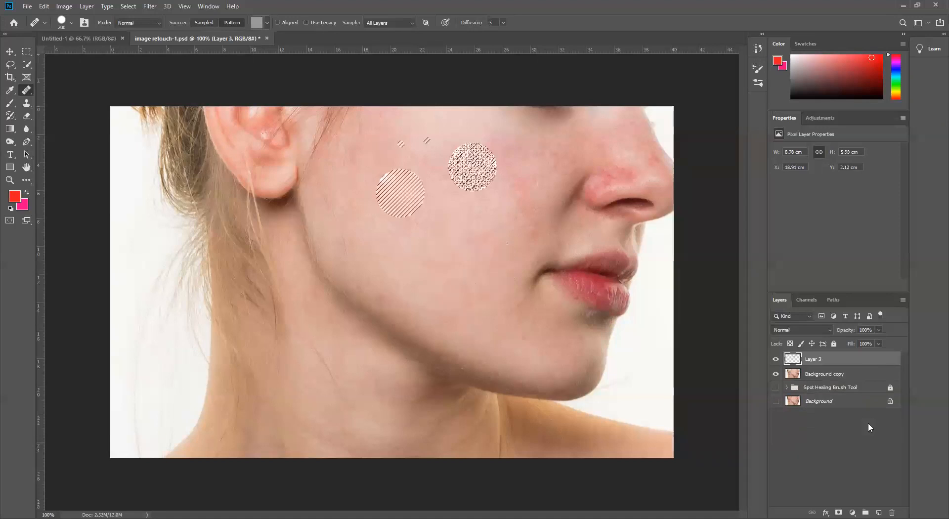
key("ctrl+z")
key("ctrl+z")
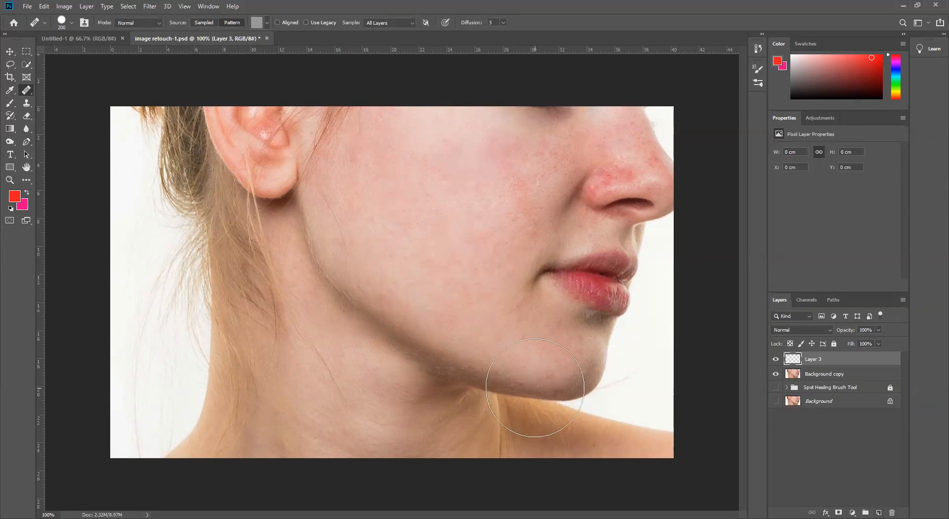
Enlarge the healing brush to 1500 px and cover the whole image with the grey texture on Layer 3.
scroll(534, 387, "up", 1)
scroll(534, 387, "down", 3)
key("bracketright")
key("bracketright")
key("bracketright")
key("bracketright")
key("bracketright")
key("bracketright")
key("bracketright")
key("bracketright")
key("bracketright")
key("bracketright")
key("bracketright")
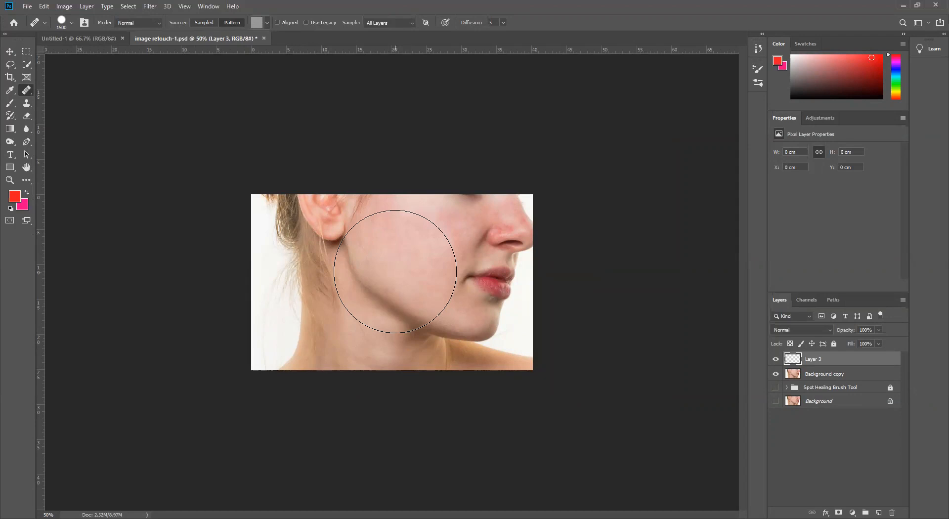
mouse_move(395, 272)
left_mouse_down()
mouse_move(475, 316)
mouse_move(672, 381)
mouse_move(343, 366)
mouse_move(346, 287)
left_mouse_up()
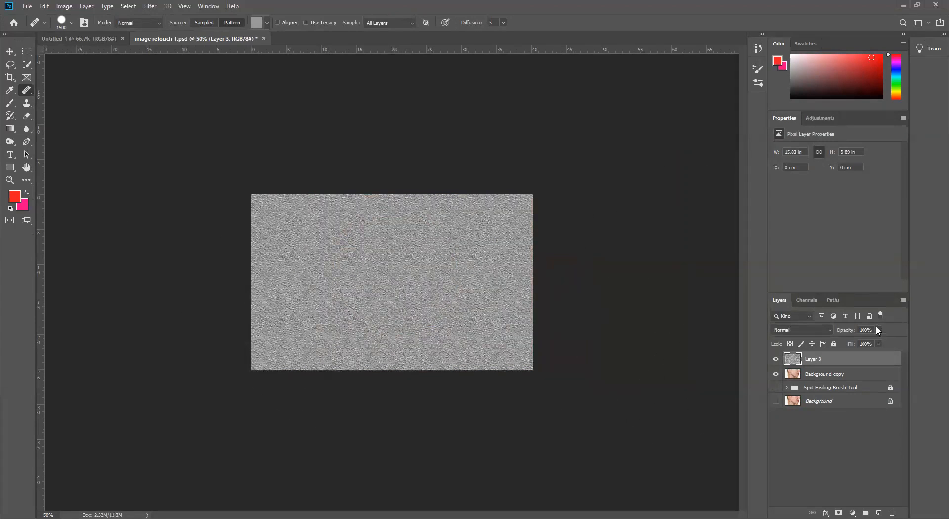
Set the texture layer's opacity to 41% so the portrait shows through the pattern.
left_click_drag(858, 346, 840, 346)
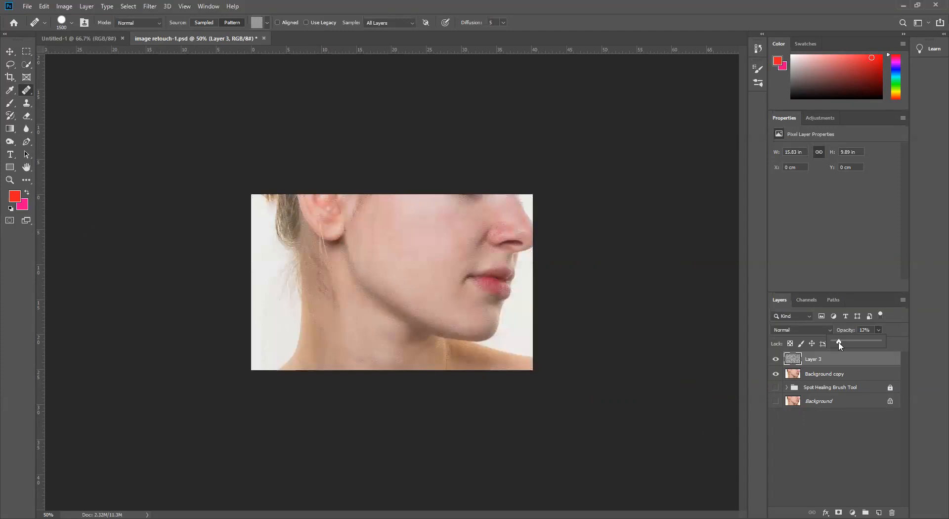
key("ctrl+1")
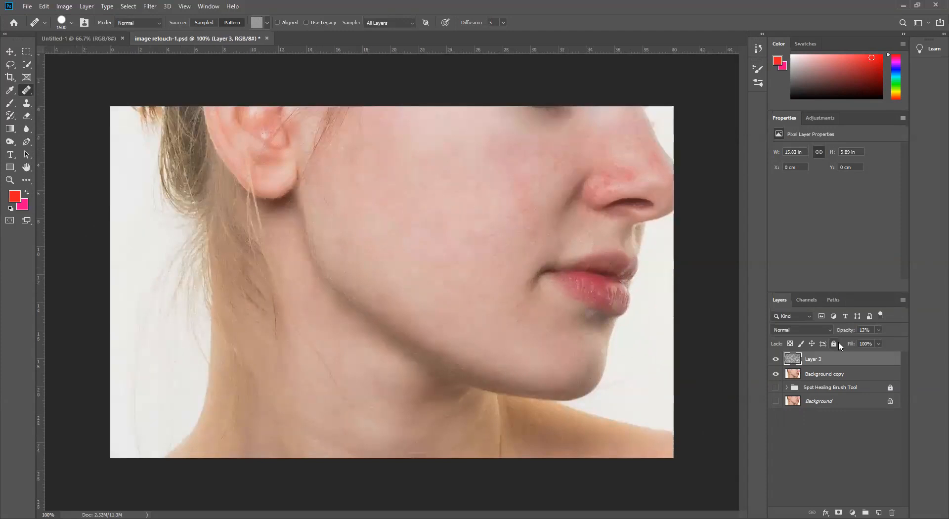
left_click(878, 330)
left_click_drag(860, 342, 875, 342)
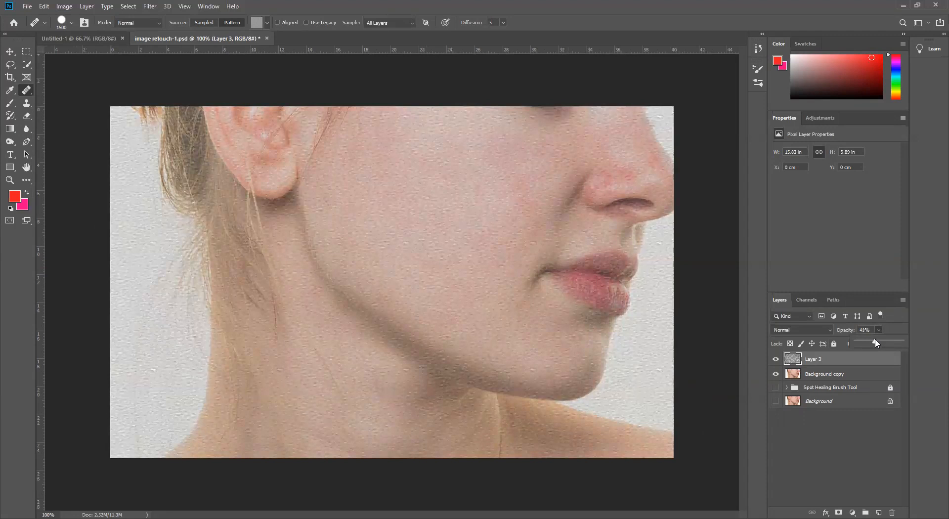
key("ctrl+minus")
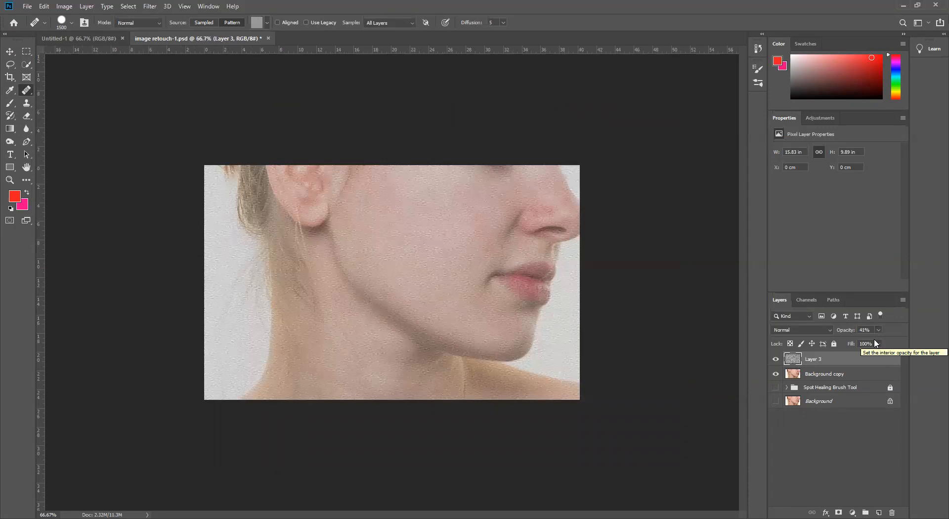
Delete the texture layer and reduce the healing brush size to 300 px.
key("Delete")
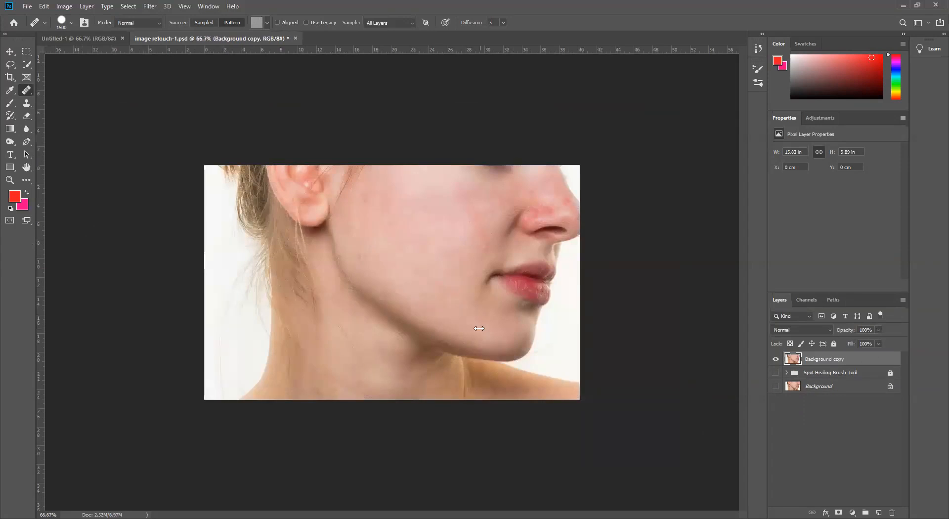
key("bracketleft")
key("bracketleft")
key("bracketleft")
key("bracketleft")
key("bracketleft")
key("bracketleft")
Group the retouched Background copy layer, collapse the group and name it Healing Brush Tool.
key("ctrl+g")
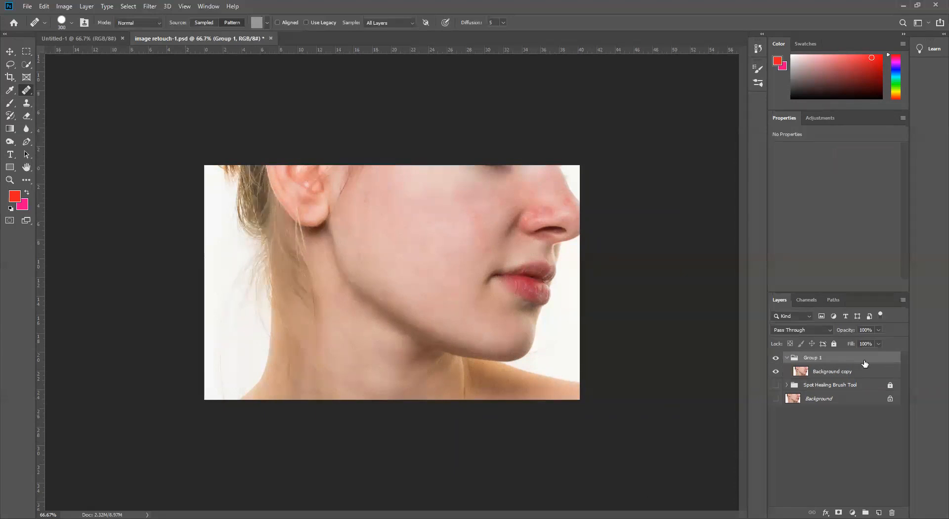
left_click(786, 358)
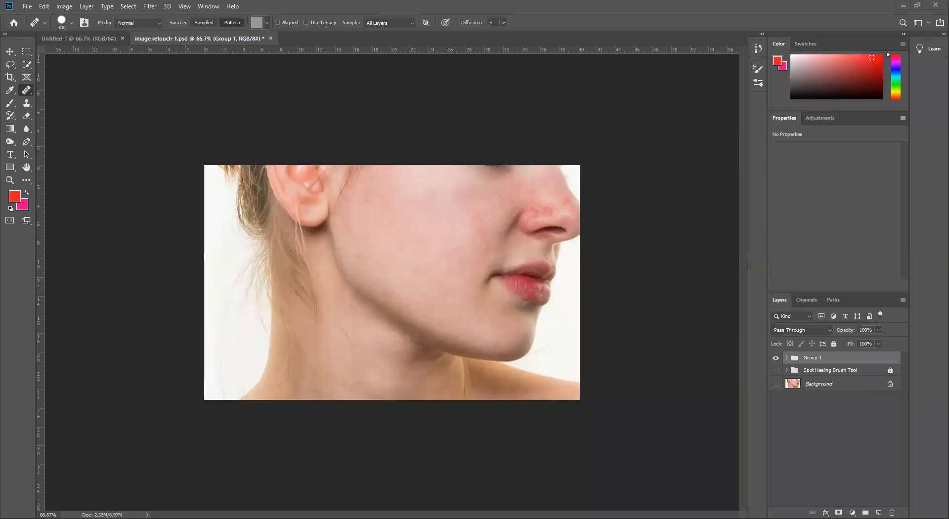
double_click(811, 357)
type("Healing Brush Tool")
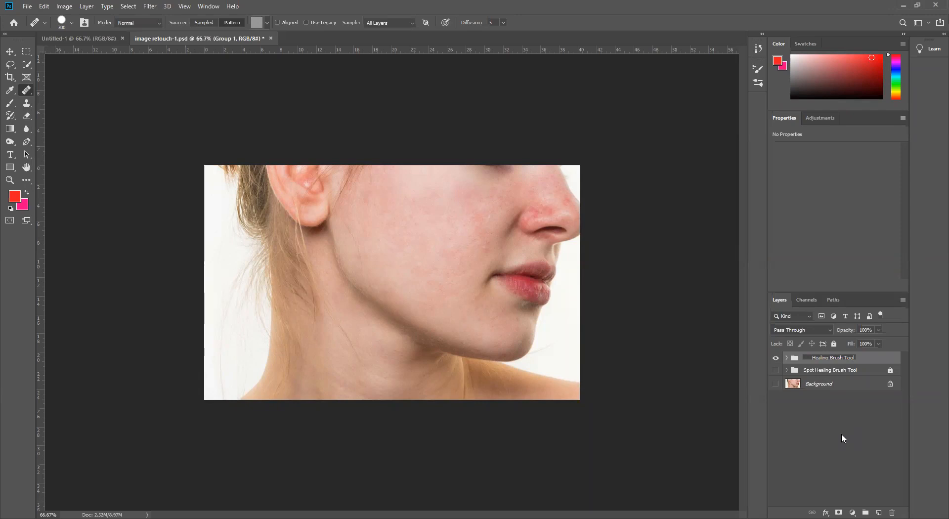
left_click(789, 431)
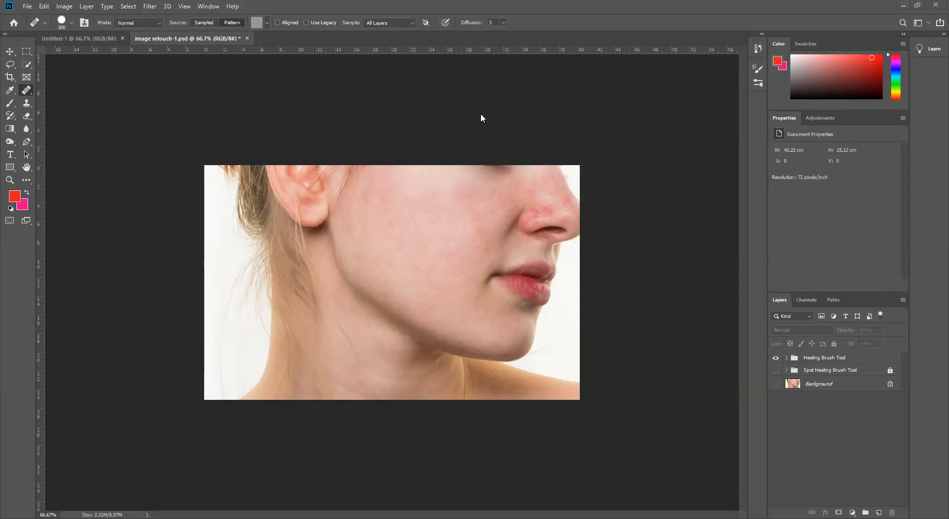
right_click(30, 91)
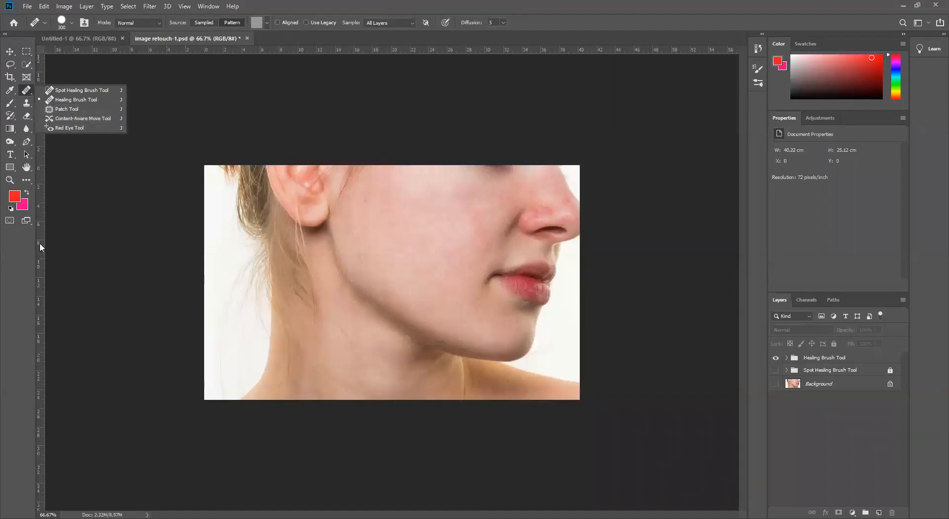
left_click(23, 267)
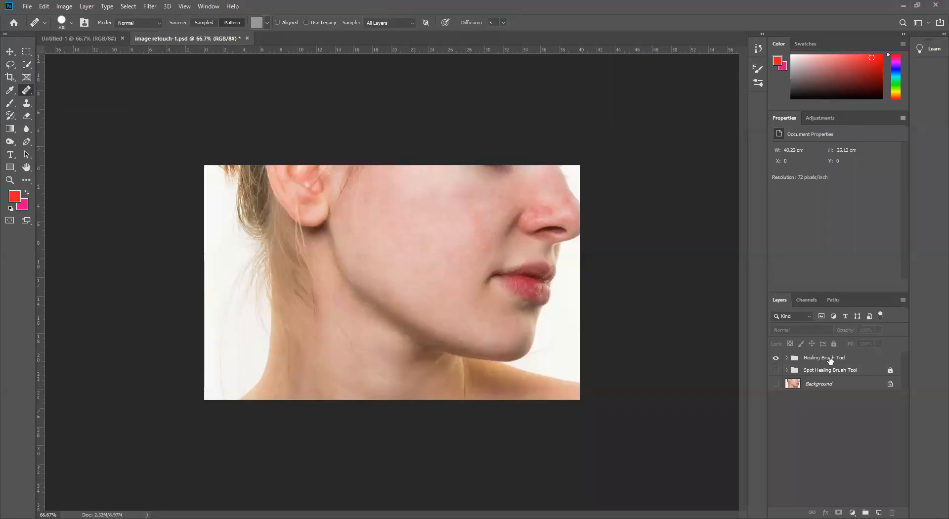
Make the Background layer visible and duplicate it for a fresh retouch.
left_click(775, 384)
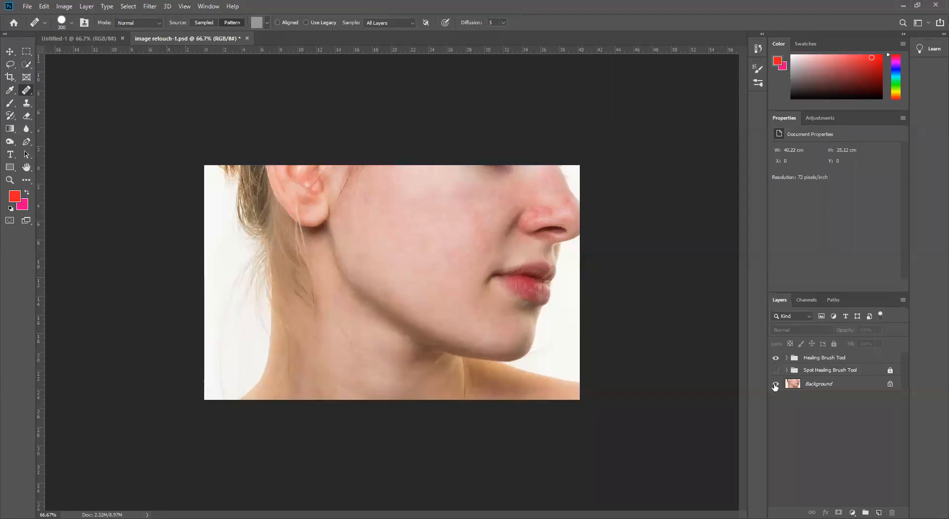
left_click(848, 389)
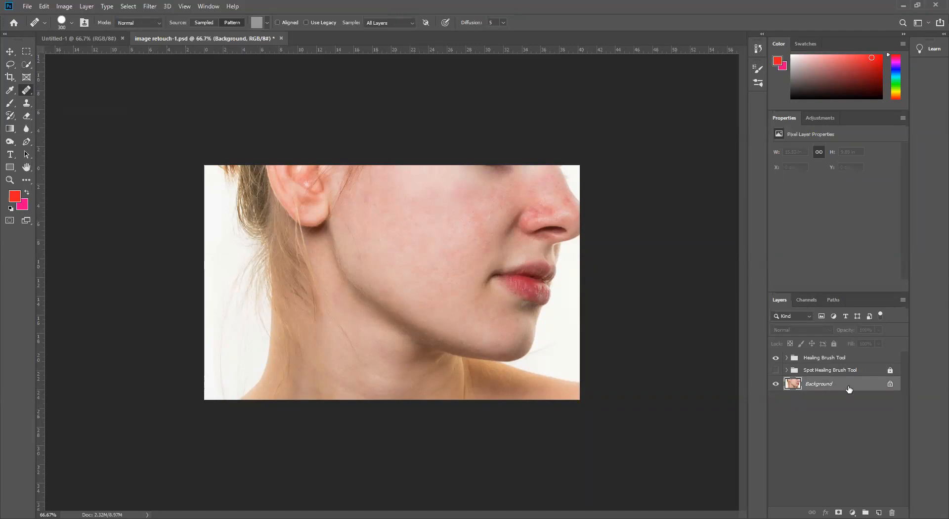
key("ctrl+j")
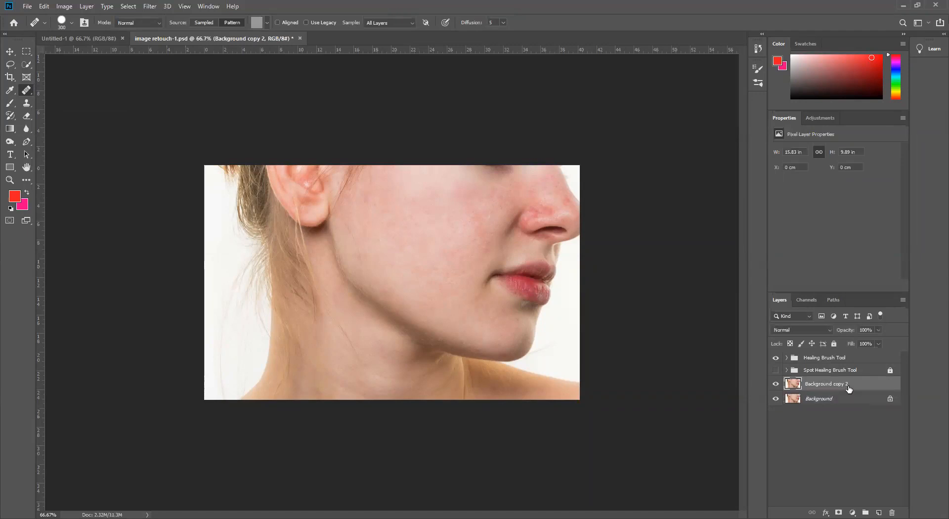
Lock the Healing Brush Tool group and hide it.
left_click(840, 360)
left_click(834, 344)
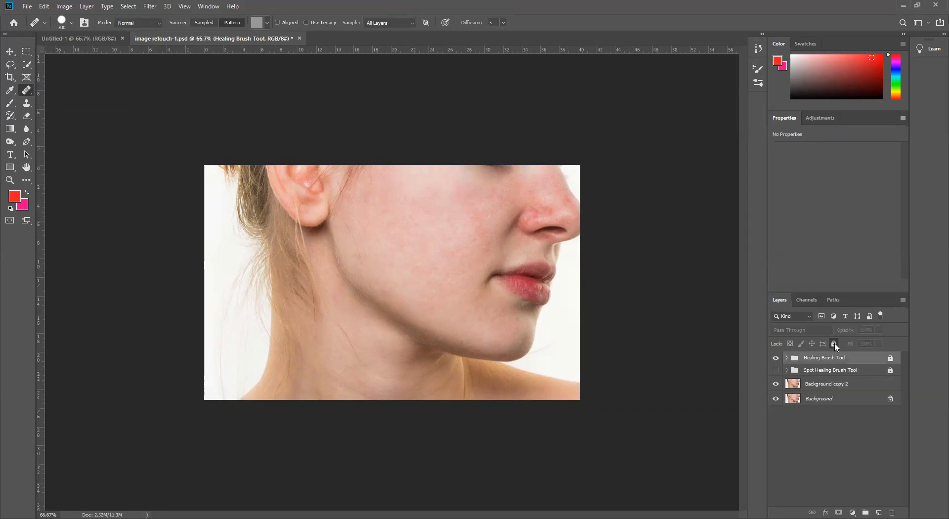
left_click(775, 359)
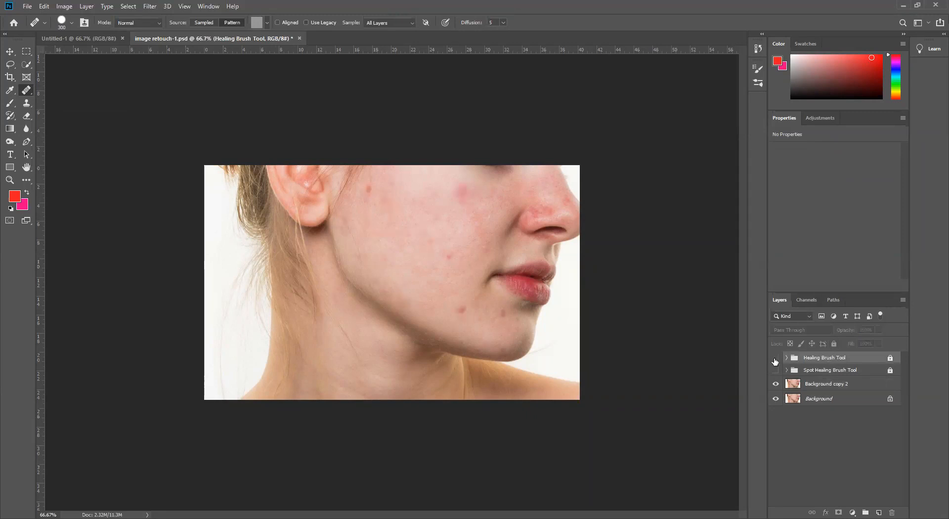
Move the Background copy 2 layer above both layer groups.
left_click(870, 385)
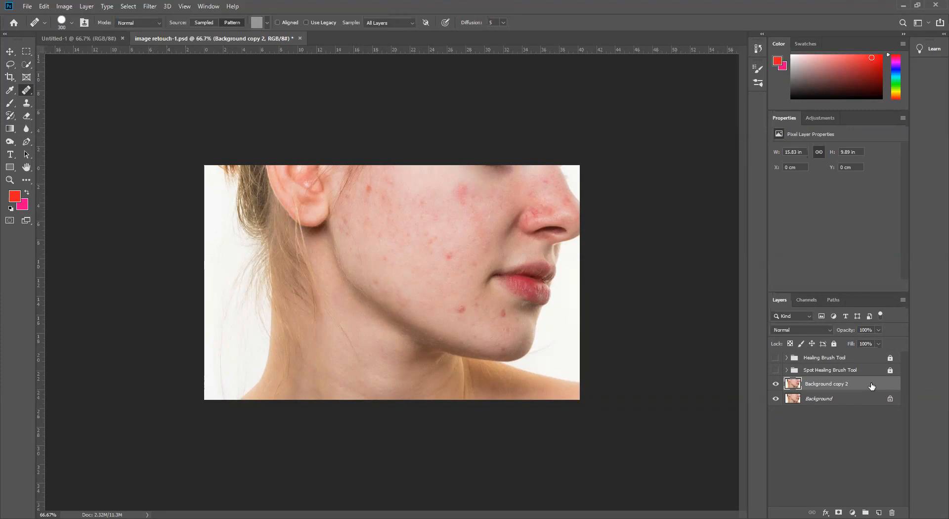
key("ctrl+bracketright")
key("ctrl+bracketright")
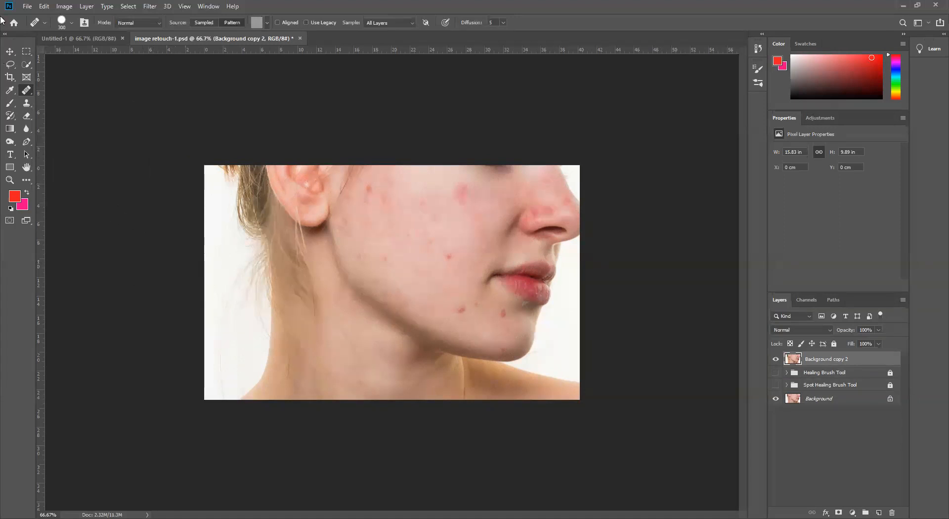
Activate the Patch Tool with Patch set to Normal and Source as the patching direction.
right_click(27, 90)
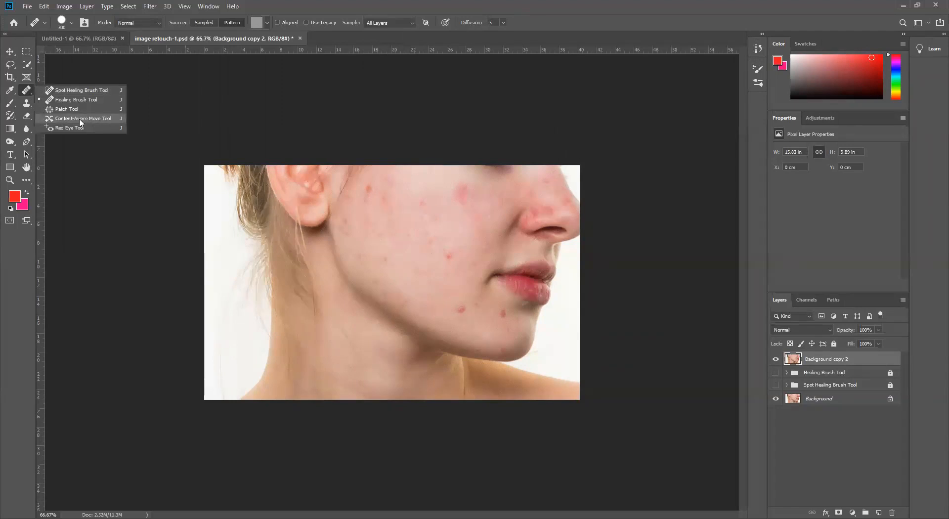
left_click(65, 110)
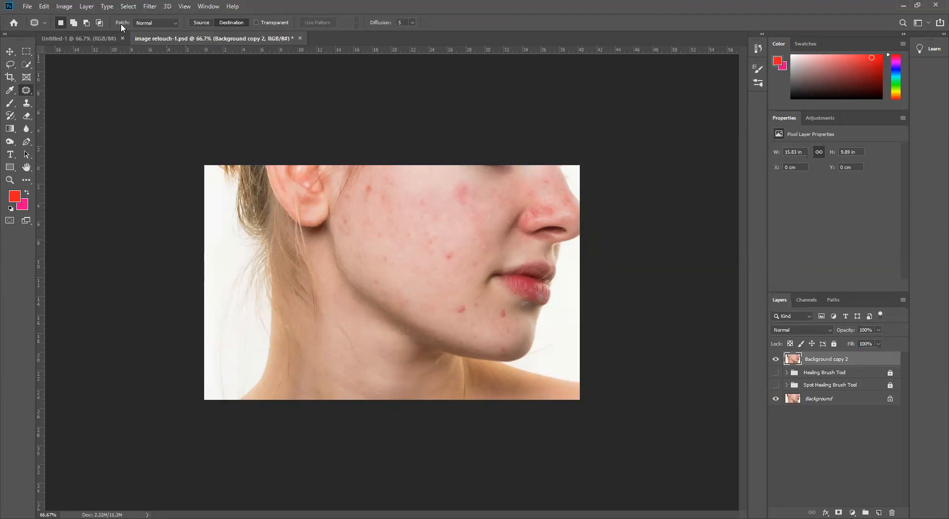
left_click(154, 23)
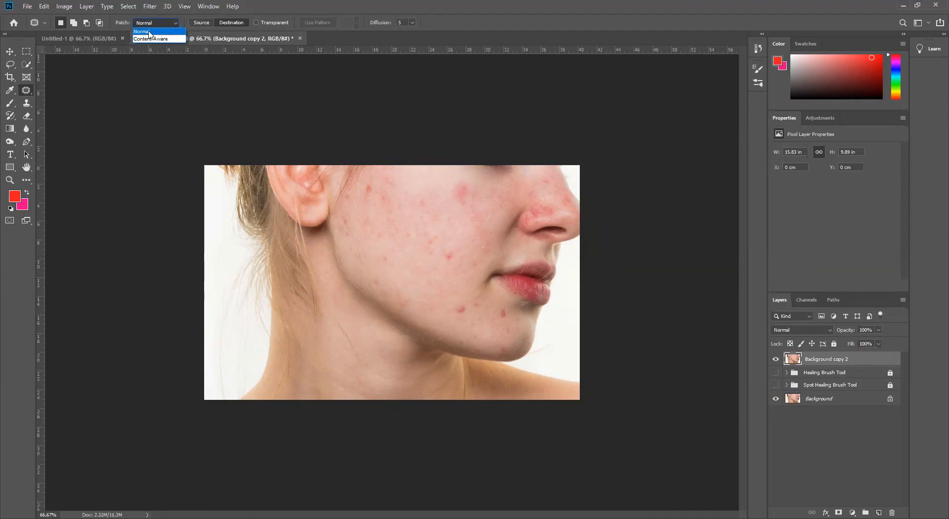
left_click(150, 32)
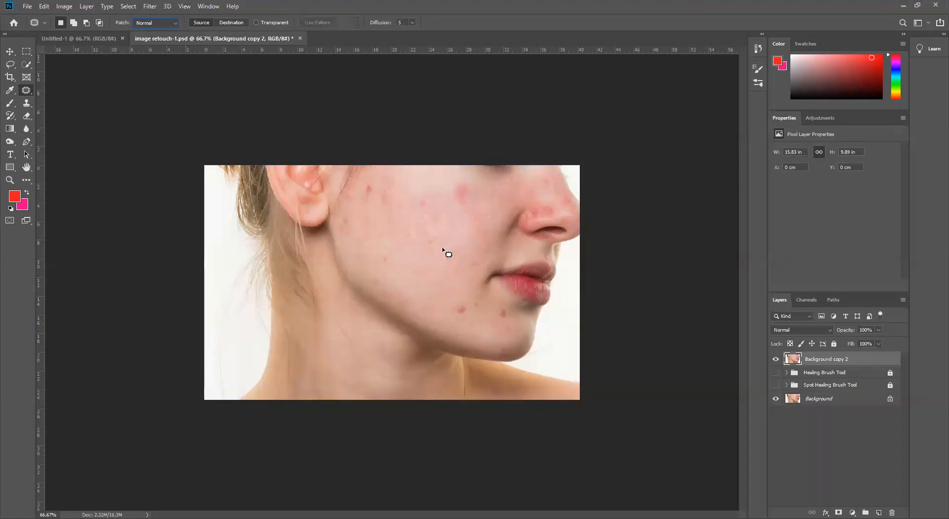
Patch the red spot on the middle of the cheek and the mark beside it with nearby clean skin.
mouse_move(451, 243)
left_mouse_down()
mouse_move(456, 251)
mouse_move(435, 250)
mouse_move(441, 244)
left_mouse_up()
left_click_drag(442, 257, 419, 282)
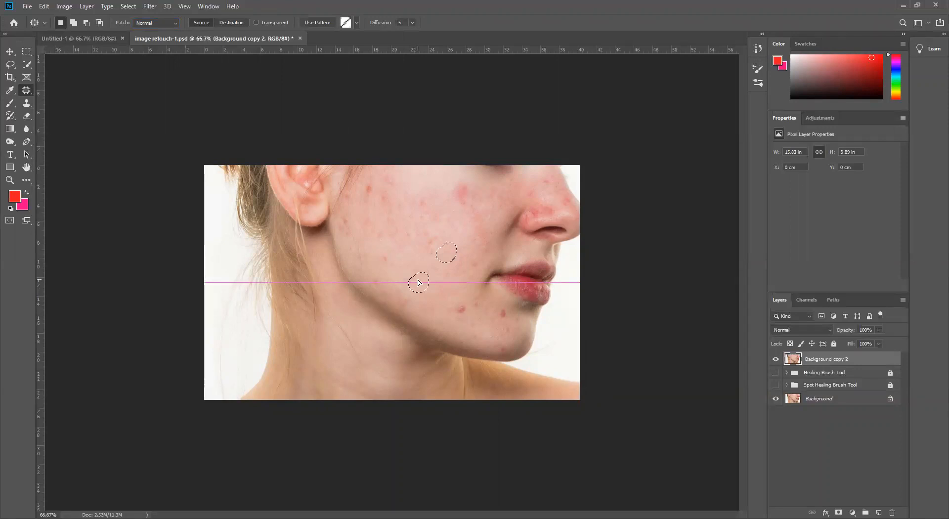
left_click_drag(419, 283, 422, 283)
left_click_drag(423, 283, 452, 277)
left_click_drag(447, 255, 438, 282)
key("ctrl+z")
mouse_move(450, 251)
left_mouse_down()
mouse_move(430, 276)
mouse_move(530, 291)
mouse_move(442, 280)
mouse_move(434, 269)
mouse_move(440, 279)
mouse_move(450, 257)
left_mouse_up()
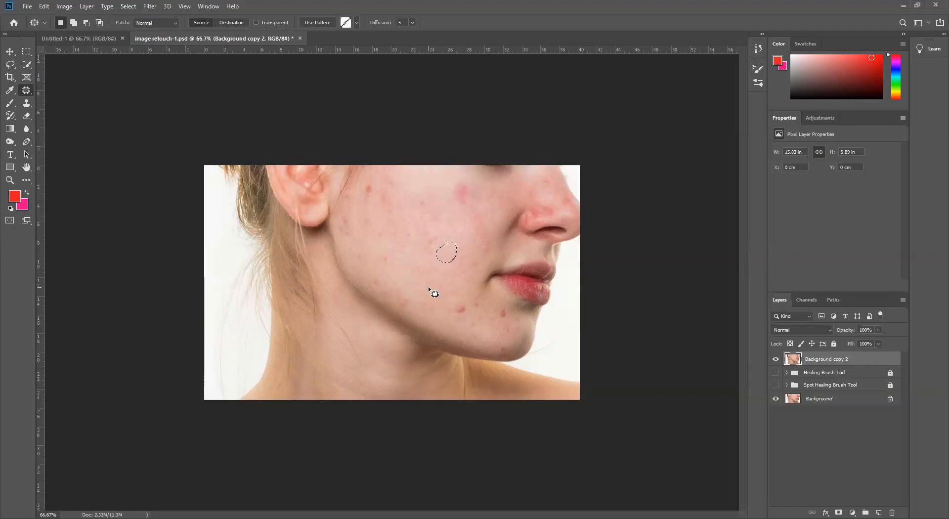
key("ctrl+d")
mouse_move(442, 244)
left_mouse_down()
mouse_move(426, 246)
mouse_move(441, 233)
mouse_move(463, 234)
left_mouse_up()
key("ctrl+d")
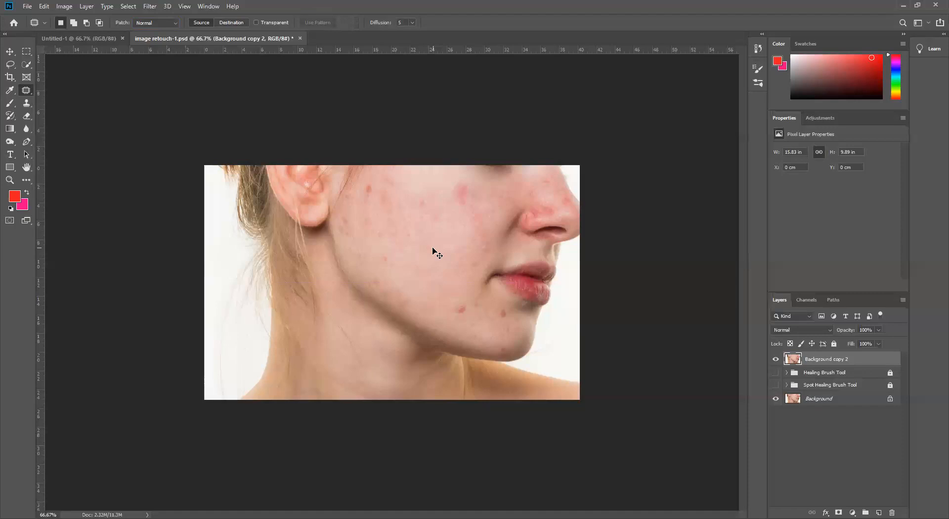
Patch the small blemishes on the lower and central cheek with clean skin from beside them.
key("ctrl+plus")
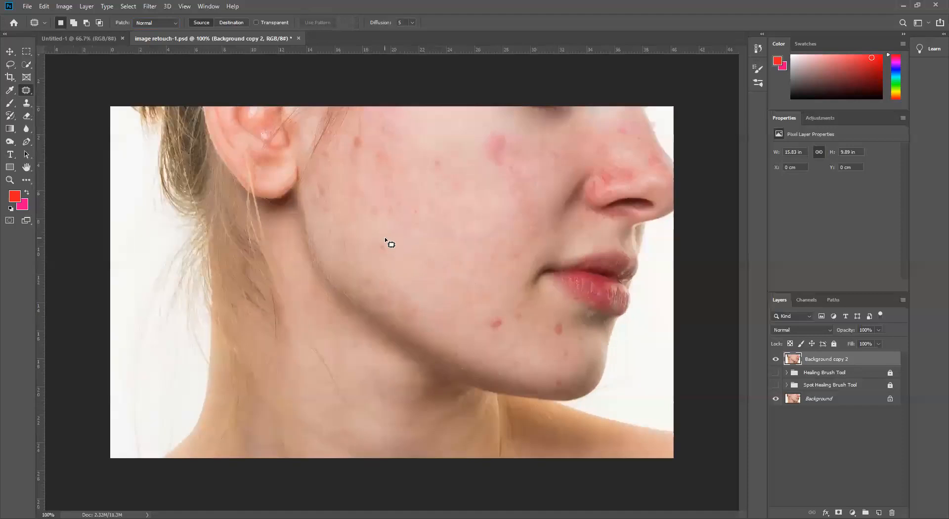
mouse_move(386, 236)
left_mouse_down()
mouse_move(381, 254)
mouse_move(385, 239)
left_mouse_up()
left_click_drag(373, 280, 429, 268)
left_click_drag(373, 222, 394, 233)
mouse_move(440, 153)
left_mouse_down()
mouse_move(426, 168)
mouse_move(424, 151)
mouse_move(443, 162)
mouse_move(452, 143)
mouse_move(464, 144)
mouse_move(434, 183)
mouse_move(458, 169)
left_mouse_up()
left_click_drag(419, 200, 409, 209)
Patch the red marks on the upper cheek near the ear with nearby clean skin.
mouse_move(398, 174)
left_mouse_down()
mouse_move(393, 179)
mouse_move(416, 192)
left_mouse_up()
mouse_move(413, 155)
left_mouse_down()
mouse_move(401, 158)
mouse_move(433, 169)
left_mouse_up()
mouse_move(393, 143)
left_mouse_down()
mouse_move(347, 138)
mouse_move(368, 130)
mouse_move(356, 142)
mouse_move(393, 153)
left_mouse_up()
mouse_move(362, 183)
left_mouse_down()
mouse_move(356, 193)
mouse_move(364, 188)
left_mouse_up()
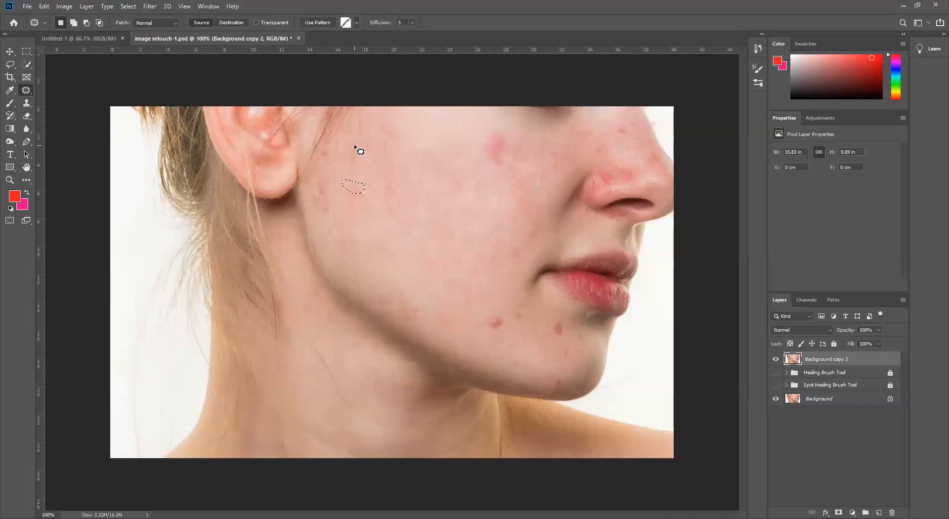
mouse_move(359, 173)
left_mouse_down()
mouse_move(348, 154)
mouse_move(358, 146)
mouse_move(361, 160)
mouse_move(387, 162)
left_mouse_up()
key("ctrl+d")
Patch the dark spot left of the chin and the marks along the jaw, clearing the selection.
mouse_move(477, 320)
left_mouse_down()
mouse_move(498, 309)
mouse_move(462, 304)
left_mouse_up()
mouse_move(417, 303)
left_mouse_down()
mouse_move(392, 311)
mouse_move(398, 291)
mouse_move(419, 303)
mouse_move(444, 284)
left_mouse_up()
key("ctrl+d")
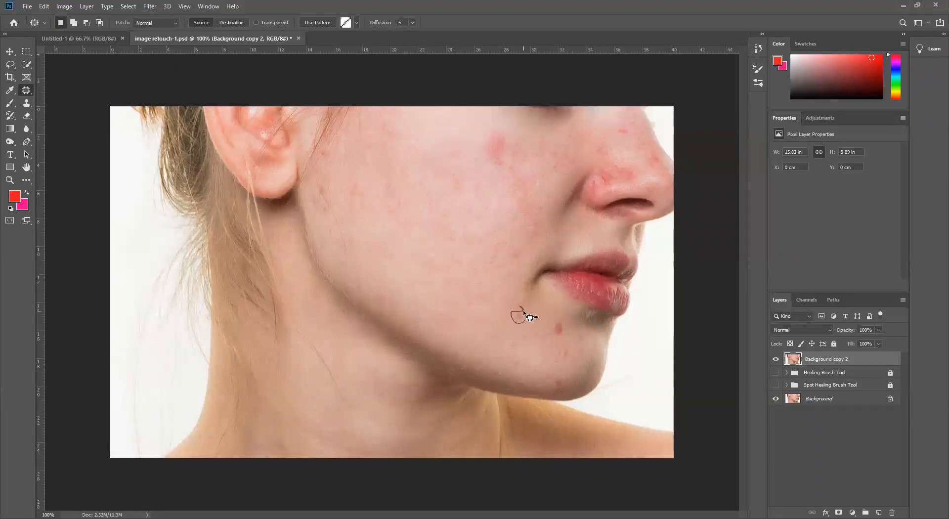
Patch the spots below the mouth corner and on the chin with clean skin from the lower cheek.
mouse_move(520, 313)
left_mouse_down()
mouse_move(480, 308)
mouse_move(502, 326)
mouse_move(473, 314)
left_mouse_up()
left_click_drag(514, 356, 475, 337)
mouse_move(557, 322)
left_mouse_down()
mouse_move(566, 329)
mouse_move(556, 327)
left_mouse_up()
mouse_move(512, 386)
left_mouse_down()
mouse_move(531, 379)
mouse_move(512, 384)
left_mouse_up()
mouse_move(565, 371)
left_mouse_down()
mouse_move(548, 383)
mouse_move(565, 377)
mouse_move(532, 358)
left_mouse_up()
left_click(498, 326)
mouse_move(502, 325)
left_mouse_down()
mouse_move(499, 335)
mouse_move(499, 325)
left_mouse_up()
Patch the discoloured skin along the rear jawline below the ear and on the cheek above it.
mouse_move(328, 184)
left_mouse_down()
mouse_move(334, 193)
mouse_move(313, 186)
mouse_move(328, 183)
mouse_move(326, 201)
mouse_move(349, 189)
left_mouse_up()
mouse_move(346, 272)
left_mouse_down()
mouse_move(335, 205)
mouse_move(377, 246)
left_mouse_up()
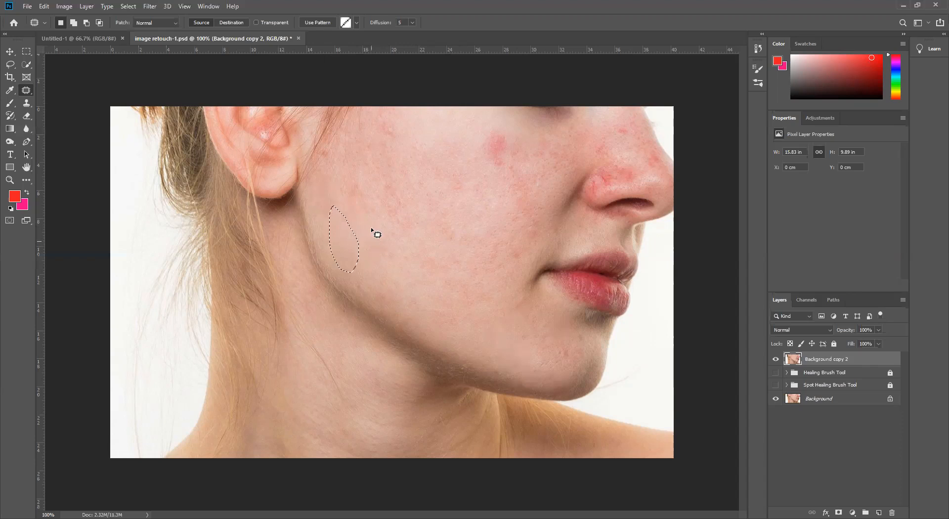
mouse_move(358, 178)
left_mouse_down()
mouse_move(352, 197)
mouse_move(361, 183)
left_mouse_up()
mouse_move(397, 144)
left_mouse_down()
mouse_move(386, 130)
mouse_move(400, 137)
left_mouse_up()
Patch the large pink blotch on the upper cheek and the uneven skin below it.
mouse_move(508, 137)
left_mouse_down()
mouse_move(480, 174)
mouse_move(499, 133)
mouse_move(469, 167)
mouse_move(454, 167)
mouse_move(495, 167)
left_mouse_up()
key("ctrl+d")
left_click_drag(490, 172, 491, 173)
left_click_drag(461, 181, 485, 182)
key("ctrl+d")
mouse_move(464, 229)
left_mouse_down()
mouse_move(451, 231)
mouse_move(458, 228)
left_mouse_up()
Patch the small mark on the chin and the red spots on the side of the nose.
mouse_move(570, 345)
left_mouse_down()
mouse_move(557, 365)
mouse_move(568, 345)
left_mouse_up()
mouse_move(622, 123)
left_mouse_down()
mouse_move(617, 136)
mouse_move(598, 124)
mouse_move(595, 132)
left_mouse_up()
left_click(611, 150)
left_click_drag(631, 133, 631, 135)
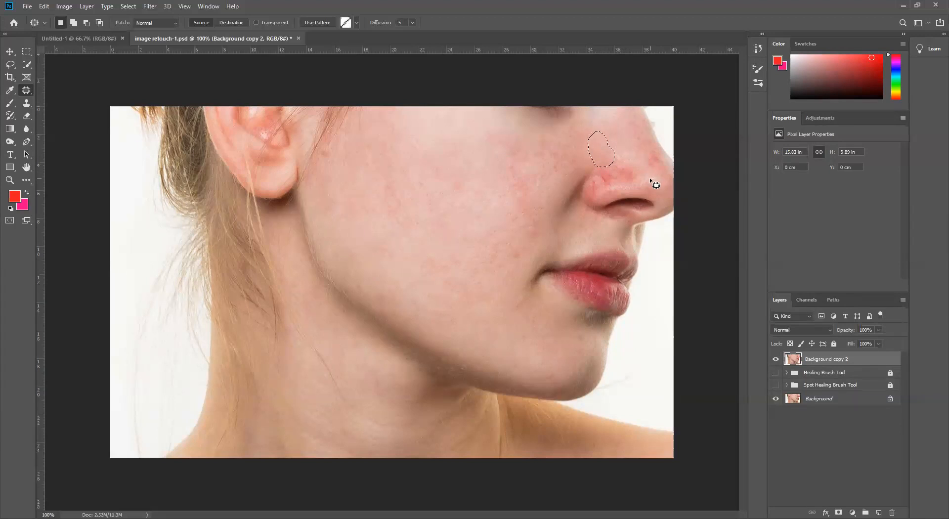
Patch the red areas above and around the nostril with smoother skin from higher on the nose.
left_click_drag(633, 172, 629, 144)
mouse_move(609, 176)
left_mouse_down()
mouse_move(610, 185)
mouse_move(612, 154)
left_mouse_up()
left_click(599, 188)
mouse_move(599, 193)
left_mouse_down()
mouse_move(592, 183)
mouse_move(590, 196)
mouse_move(607, 152)
mouse_move(655, 144)
left_mouse_up()
mouse_move(619, 171)
left_mouse_down()
mouse_move(601, 180)
mouse_move(610, 169)
mouse_move(620, 179)
mouse_move(625, 157)
left_mouse_up()
Patch the upper cheek beside the nose with skin from near the chin and clear the selection.
left_click(517, 159)
mouse_move(504, 167)
left_mouse_down()
mouse_move(513, 258)
mouse_move(525, 248)
mouse_move(524, 305)
mouse_move(514, 312)
mouse_move(517, 296)
mouse_move(535, 303)
mouse_move(534, 313)
mouse_move(522, 307)
mouse_move(509, 336)
left_mouse_up()
key("ctrl+d")
Compare the portrait before and after patching by repeatedly hiding and showing the Background copy 2 layer.
left_click(775, 359)
left_click(776, 359)
left_click(776, 359)
left_click(776, 360)
left_click(775, 359)
left_click(776, 359)
left_click(776, 359)
left_click(776, 359)
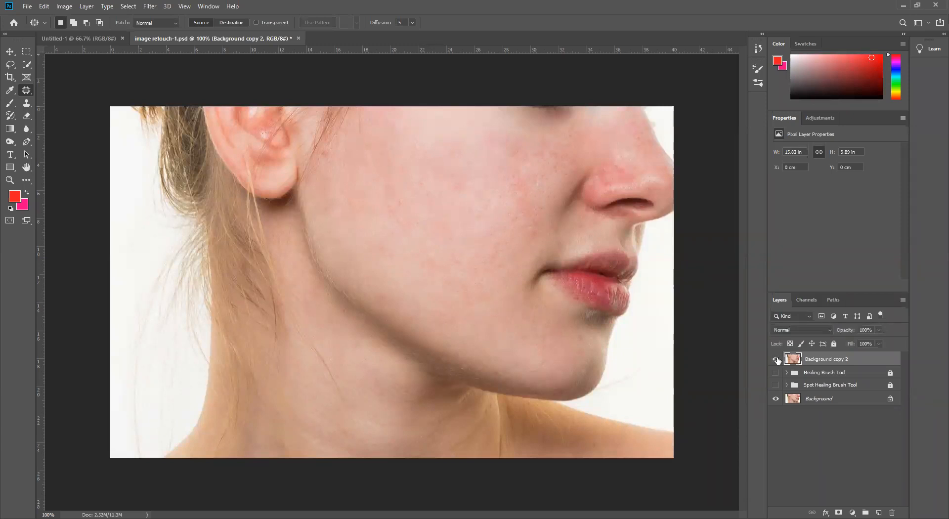
left_click(776, 360)
left_click(776, 359)
left_click(775, 360)
left_click(776, 359)
left_click(775, 360)
left_click(776, 359)
left_click(776, 360)
left_click(776, 360)
left_click(775, 359)
left_click(775, 360)
left_click(776, 359)
left_click(775, 359)
left_click(775, 359)
left_click(776, 359)
left_click(775, 360)
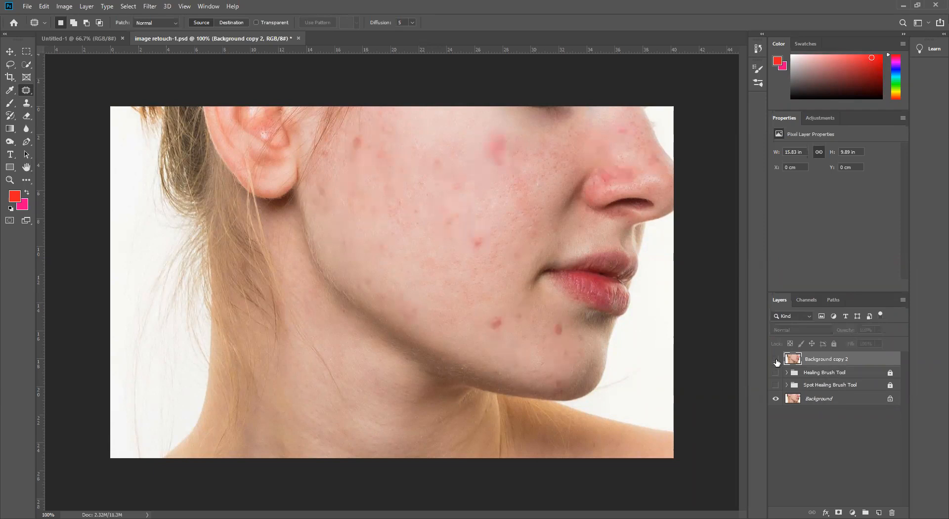
left_click(775, 359)
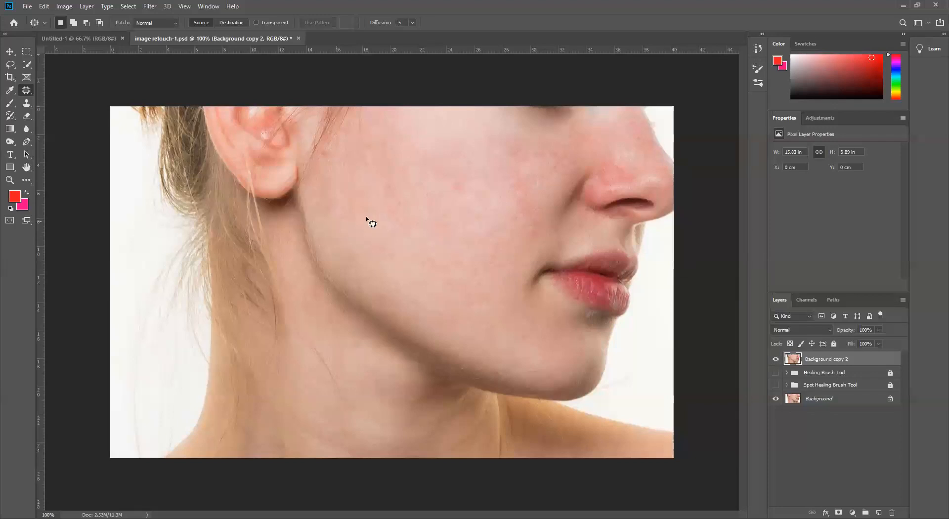
Patch the remaining uneven skin on the cheek, check it with an undo and redo, and clear the selection.
left_click_drag(390, 197, 389, 188)
key("ctrl+d")
mouse_move(388, 261)
left_mouse_down()
mouse_move(402, 278)
mouse_move(394, 284)
mouse_move(377, 276)
mouse_move(378, 266)
mouse_move(390, 262)
mouse_move(418, 287)
mouse_move(595, 286)
left_mouse_up()
left_click(403, 300)
key("ctrl+z")
key("ctrl+shift+z")
key("ctrl+d")
Group the Background copy 2 layer, name the group Patch Tool and collapse it.
key("ctrl+g")
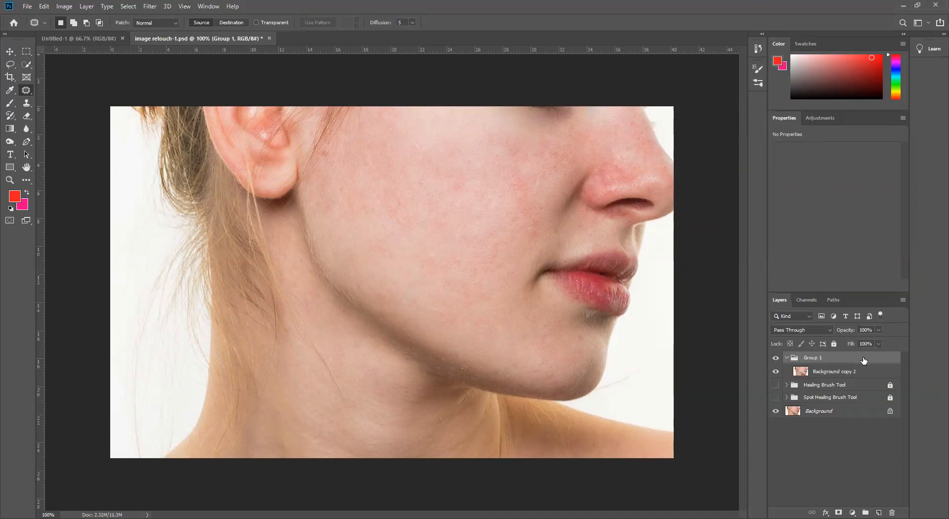
double_click(812, 357)
type("Patch Tool")
key("Return")
left_click(787, 357)
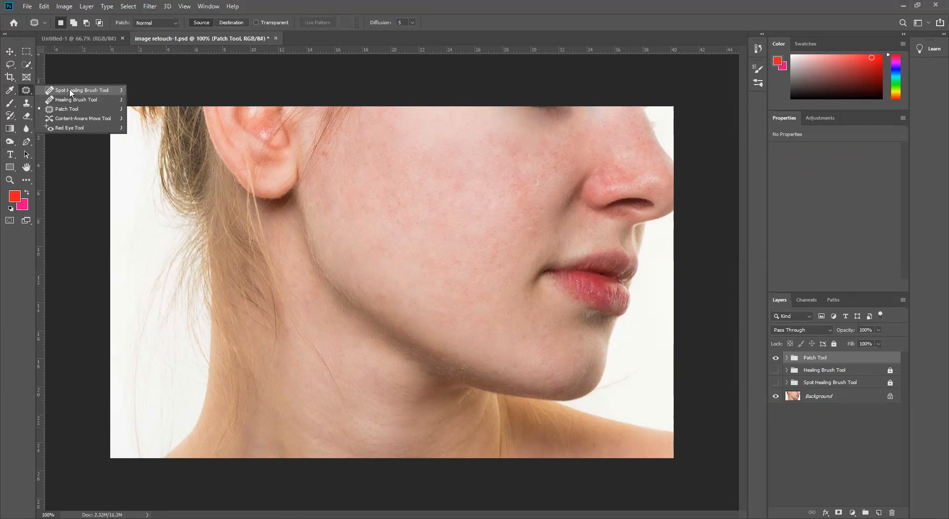
Activate the Spot Healing Brush Tool with Proximity Match and duplicate the Background layer.
left_click(70, 92)
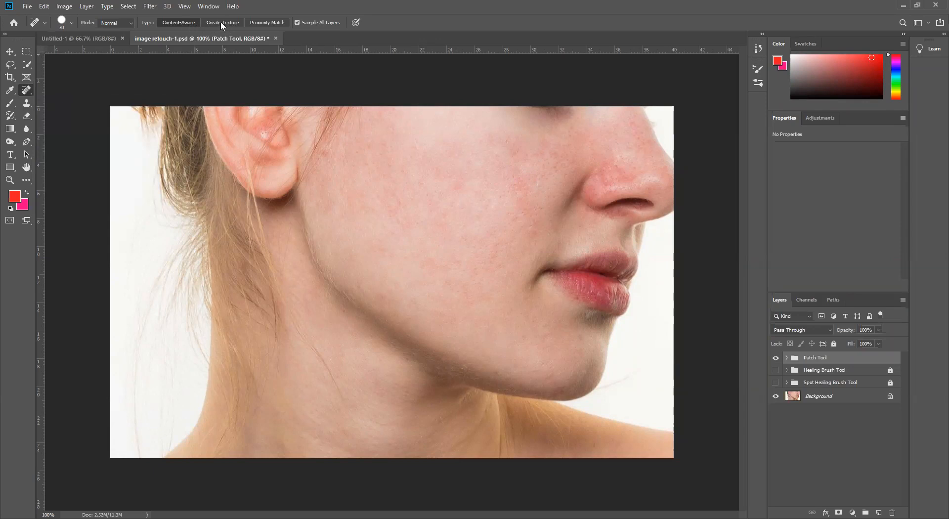
left_click(273, 23)
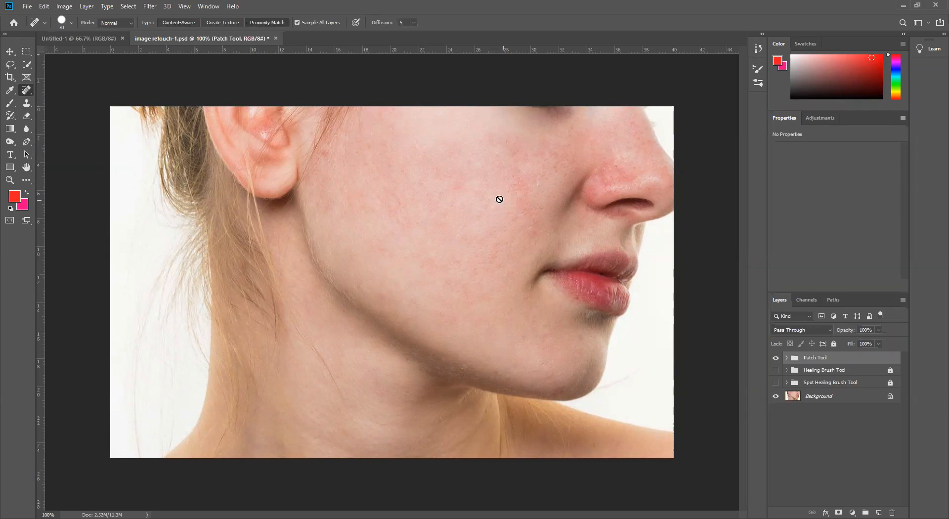
left_click(853, 400)
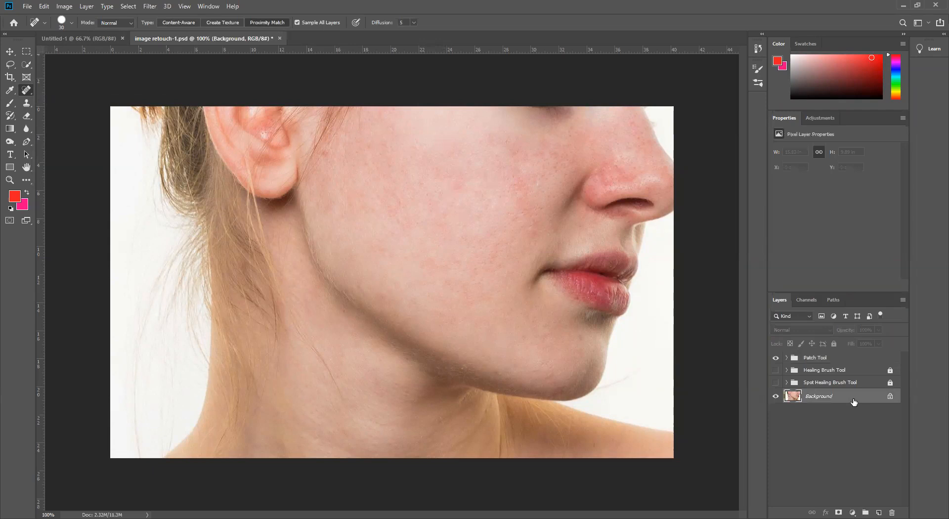
key("ctrl+j")
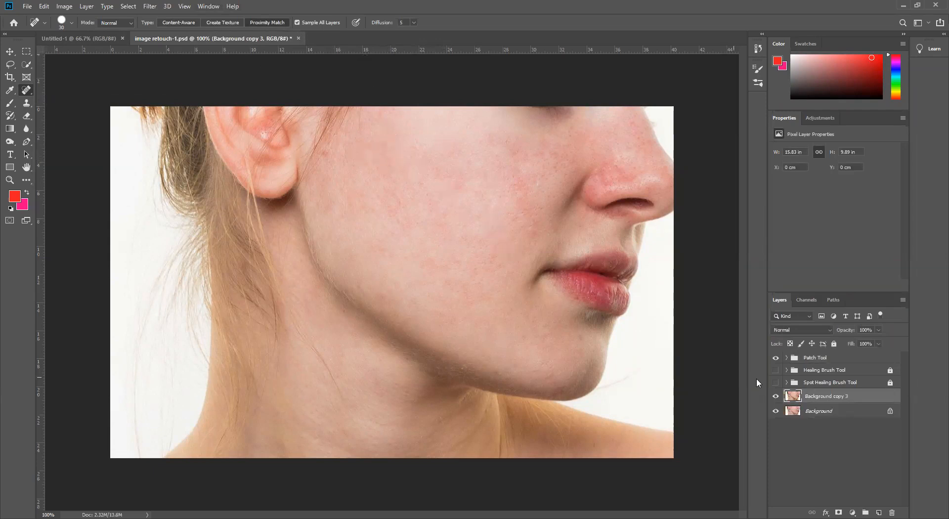
Hide the Patch Tool group and heal cheek blemishes on Background copy 3 using Proximity Match.
left_click(776, 358)
left_click(478, 242)
mouse_move(464, 216)
left_mouse_down()
mouse_move(443, 231)
mouse_move(439, 223)
left_mouse_up()
left_click_drag(439, 145, 437, 189)
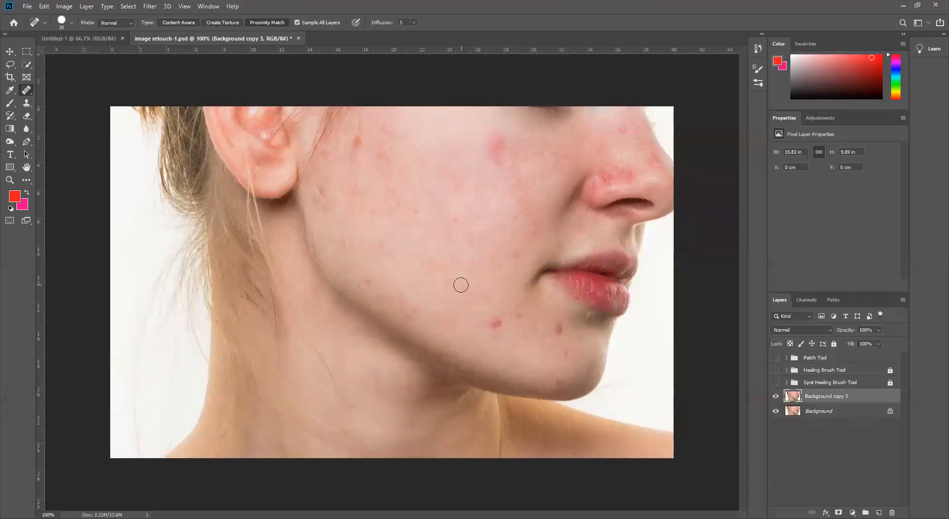
Set the Spot Healing Brush type to Create Texture and paint over the blemishes across the cheek.
left_click(177, 24)
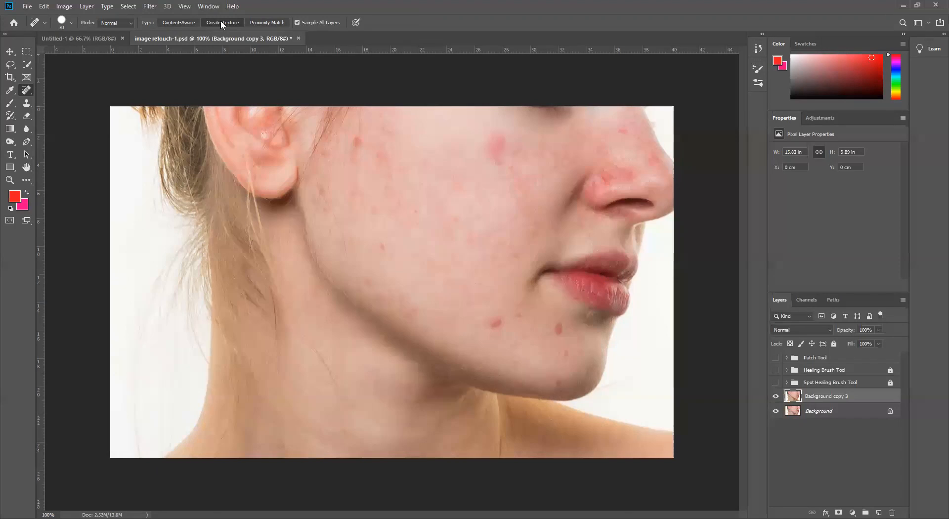
left_click_drag(398, 142, 374, 178)
left_click_drag(357, 130, 360, 184)
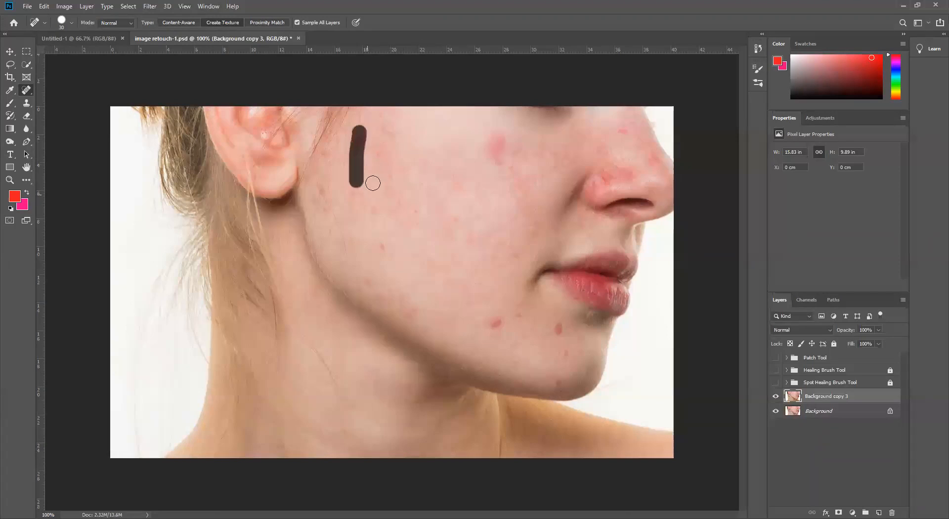
left_click_drag(382, 144, 381, 179)
left_click_drag(496, 127, 498, 174)
mouse_move(494, 140)
left_mouse_down()
mouse_move(491, 159)
mouse_move(428, 192)
mouse_move(412, 234)
left_mouse_up()
mouse_move(390, 172)
left_mouse_down()
mouse_move(382, 230)
mouse_move(366, 212)
left_mouse_up()
left_click_drag(350, 169, 422, 259)
left_click_drag(383, 188, 397, 245)
left_click_drag(386, 173, 419, 257)
left_click_drag(401, 194, 434, 285)
left_click_drag(405, 168, 444, 285)
mouse_move(392, 189)
left_mouse_down()
mouse_move(449, 305)
mouse_move(388, 253)
mouse_move(470, 321)
left_mouse_up()
Heal the spots near the ear, along the jawline and on the chin with the Create Texture brush.
key("ctrl+plus")
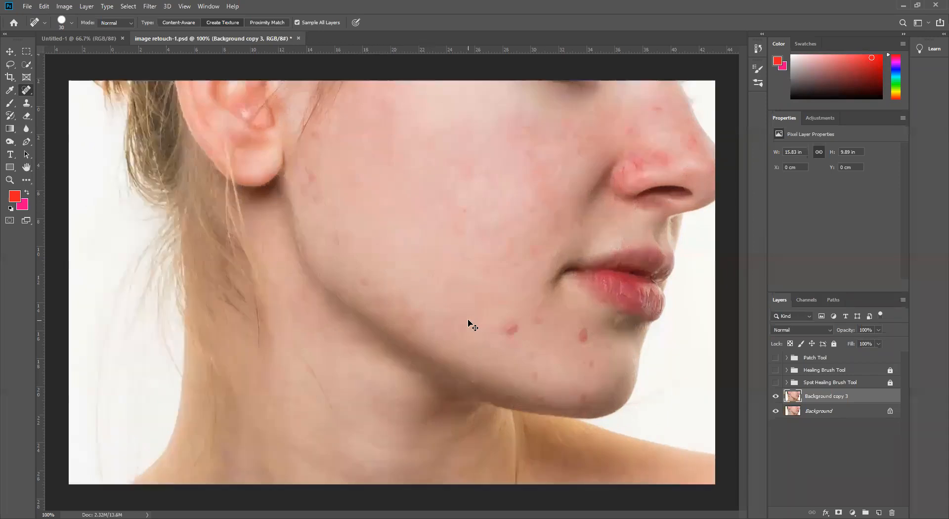
left_click_drag(322, 128, 304, 200)
left_click_drag(311, 158, 313, 236)
left_click_drag(349, 273, 442, 355)
left_click_drag(417, 277, 470, 346)
left_click_drag(551, 323, 606, 378)
left_click_drag(597, 342, 621, 392)
Smooth the lower cheek at 200% zoom with long diagonal Create Texture strokes.
left_click_drag(432, 170, 543, 383)
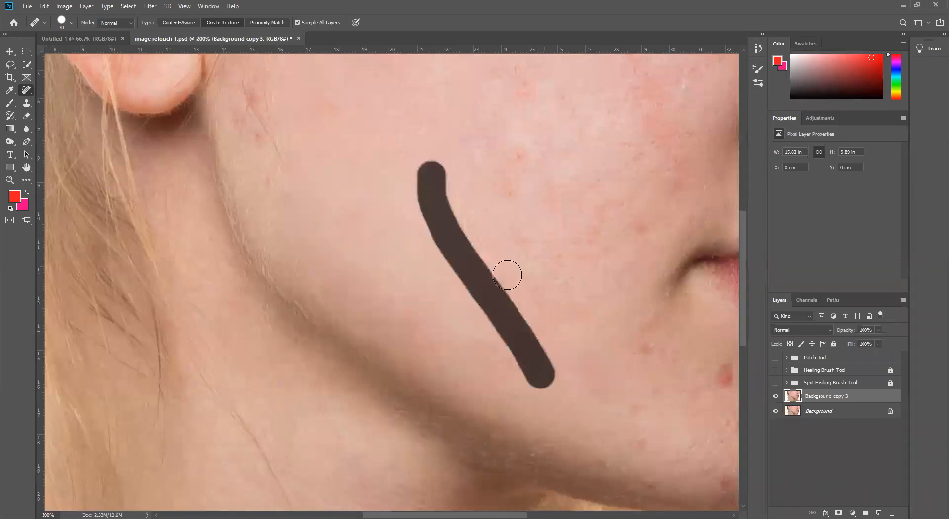
left_click_drag(383, 168, 434, 299)
left_click_drag(426, 166, 516, 348)
mouse_move(425, 161)
left_mouse_down()
mouse_move(494, 301)
mouse_move(489, 291)
left_mouse_up()
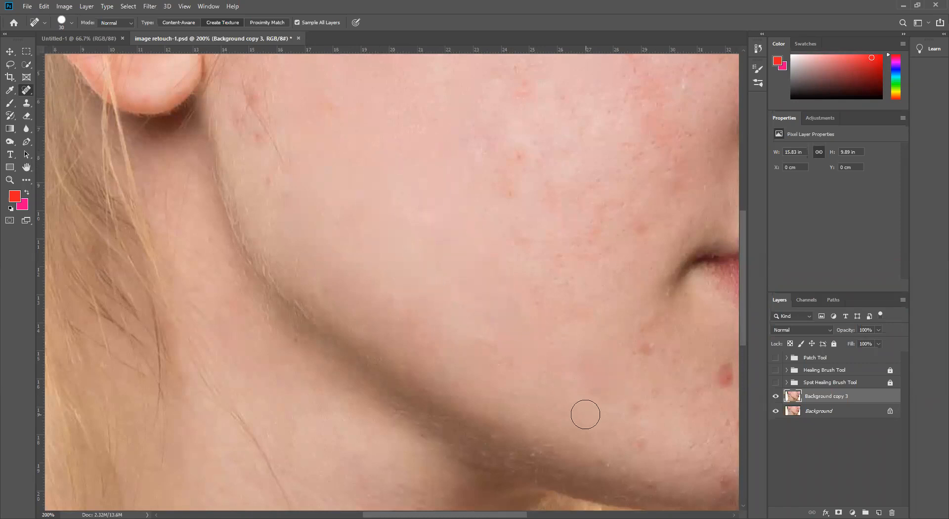
Delete the Background copy 3 layer and make the Patch Tool group visible again.
key("ctrl+minus")
key("ctrl+minus")
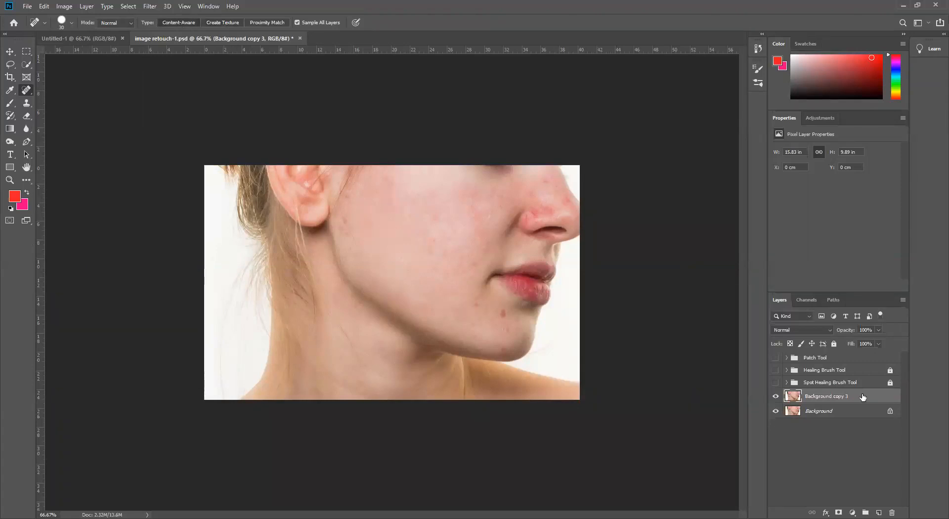
key("Delete")
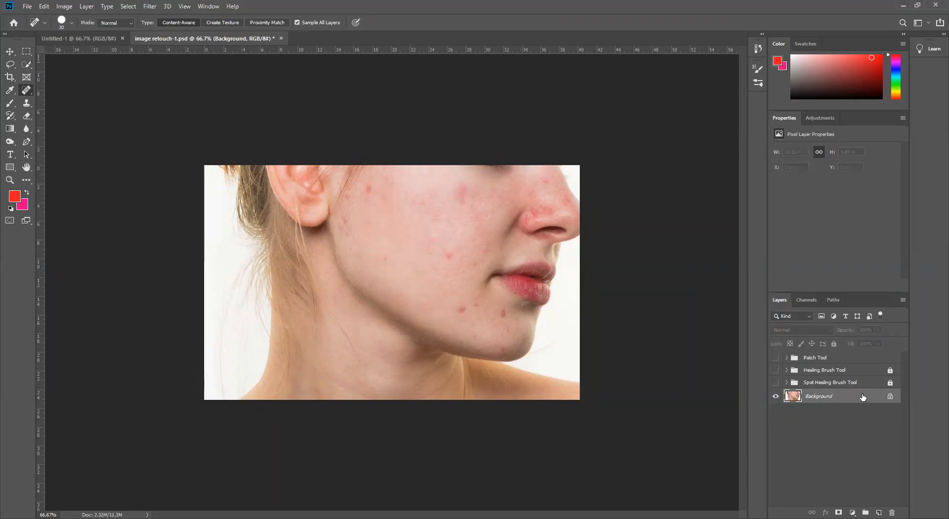
left_click(775, 358)
left_click(842, 357)
left_click(776, 357)
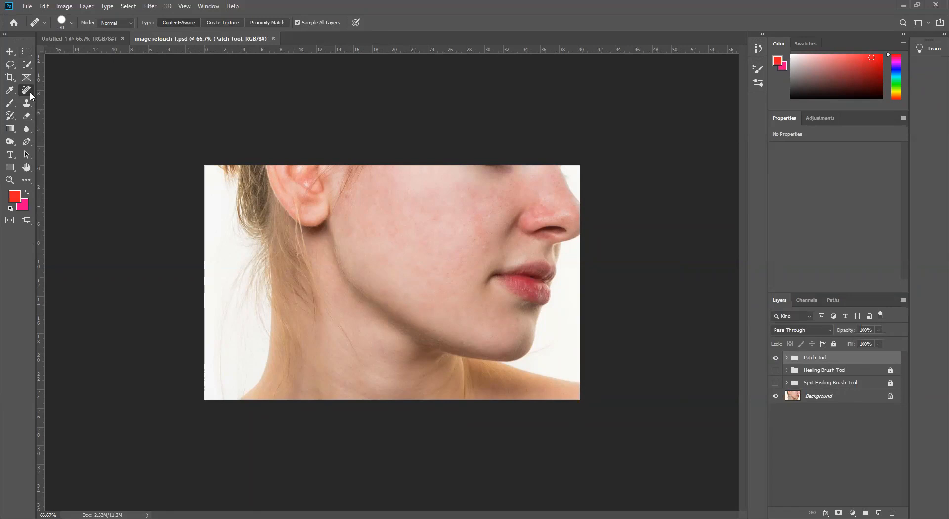
Open the JPG image of twelve isolated birds and unlock its Background layer.
right_click(27, 91)
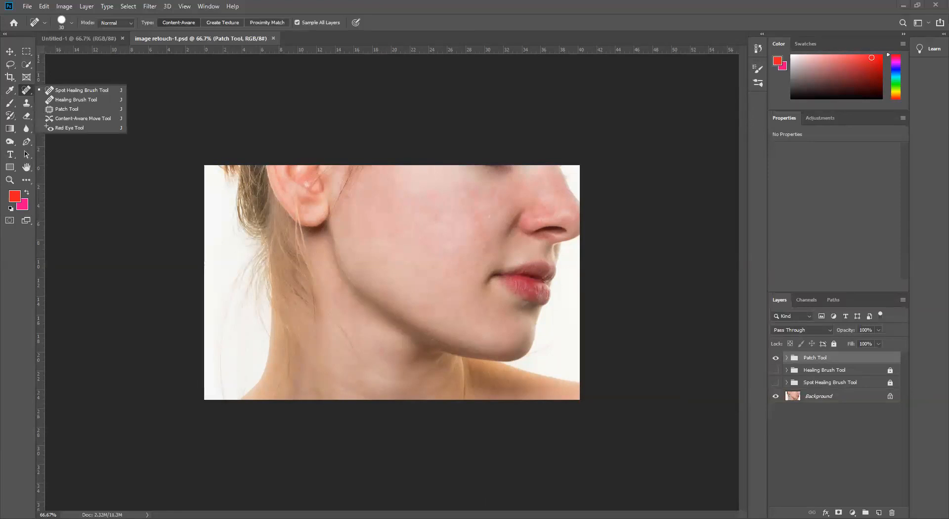
left_click(28, 7)
left_click(27, 7)
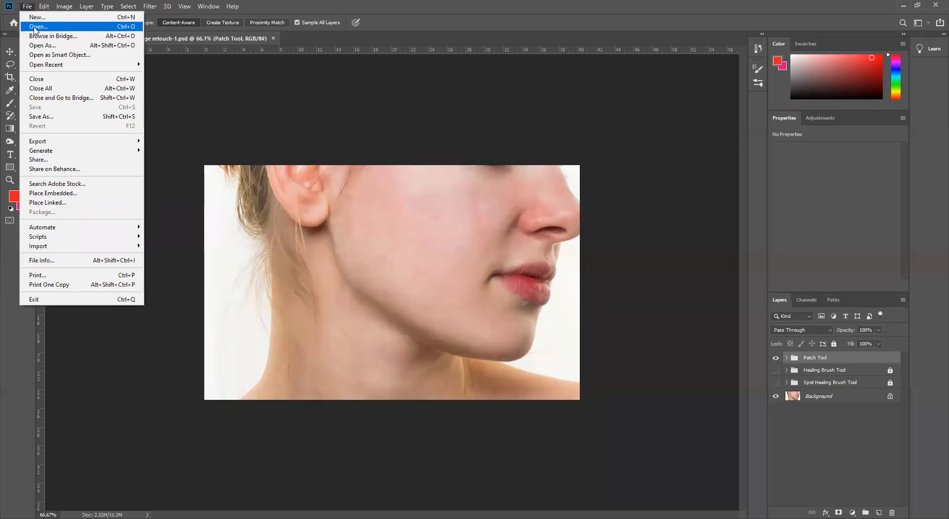
left_click(34, 27)
left_click(504, 271)
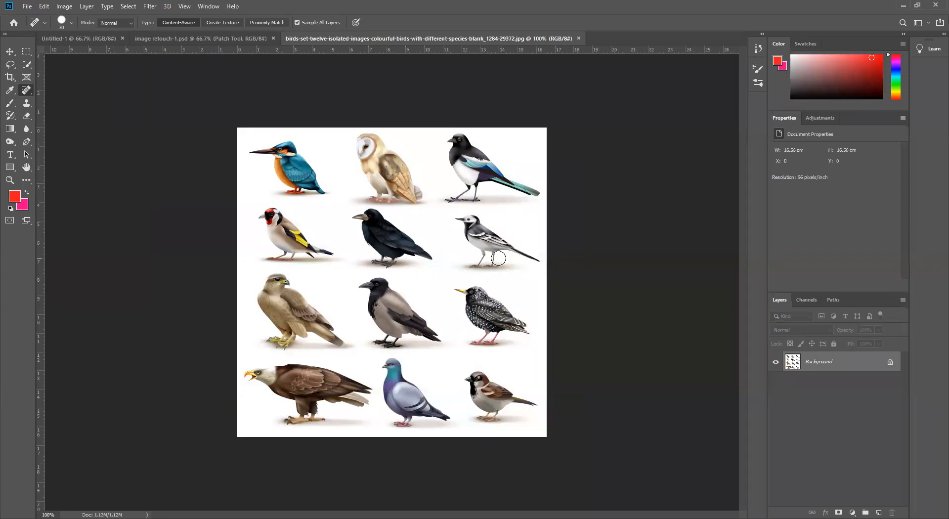
left_click(889, 361)
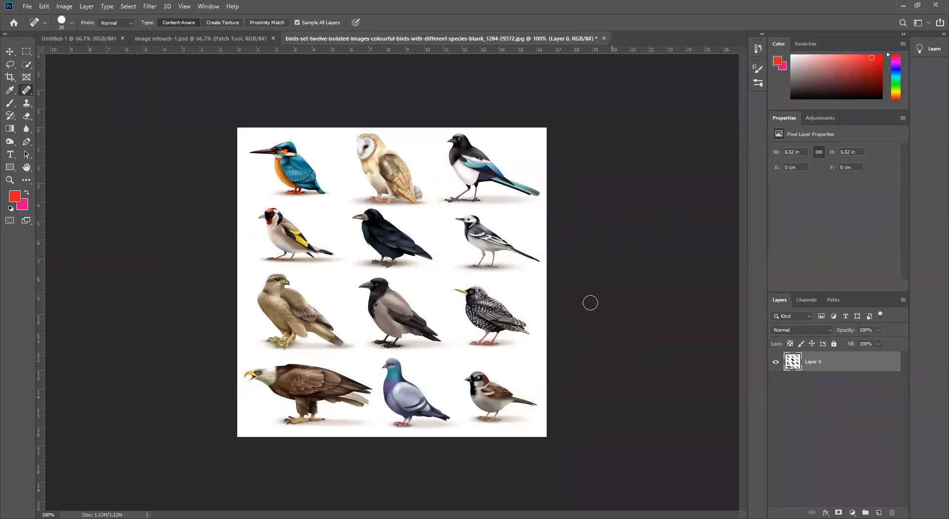
Use the Content-Aware Move Tool in Move mode to relocate the kingfisher between the third row's first two birds, and deselect it.
right_click(27, 91)
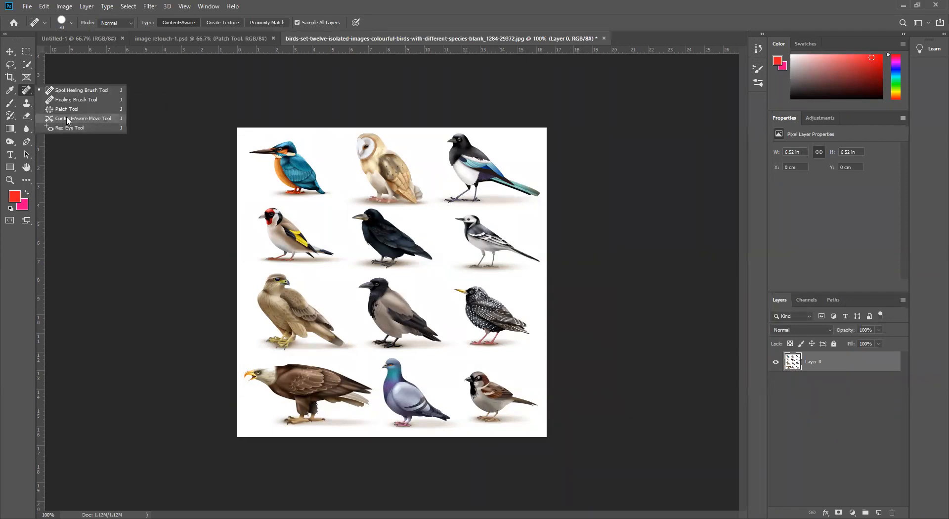
left_click(67, 119)
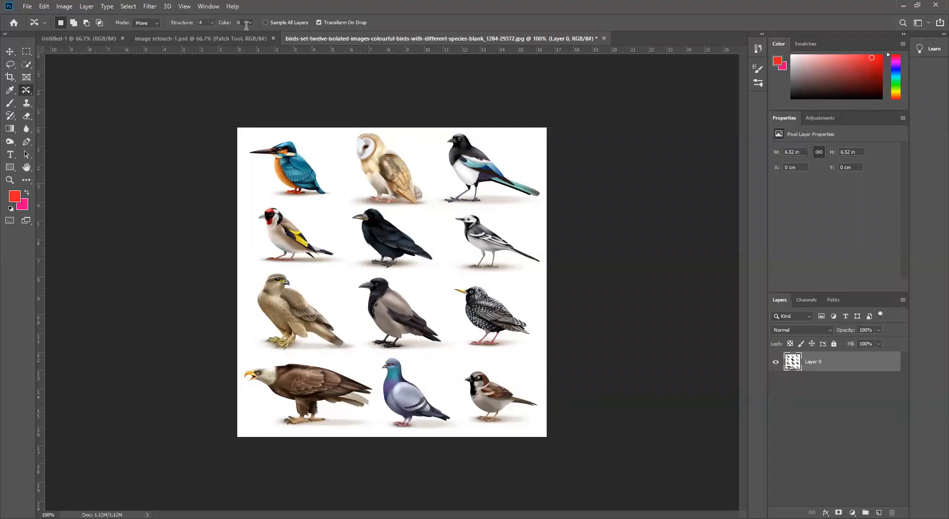
left_click(157, 22)
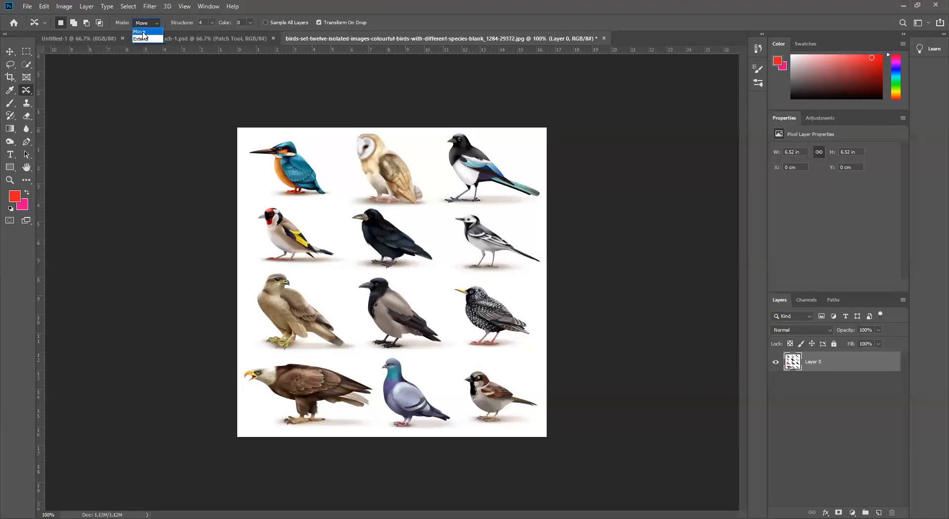
left_click(143, 32)
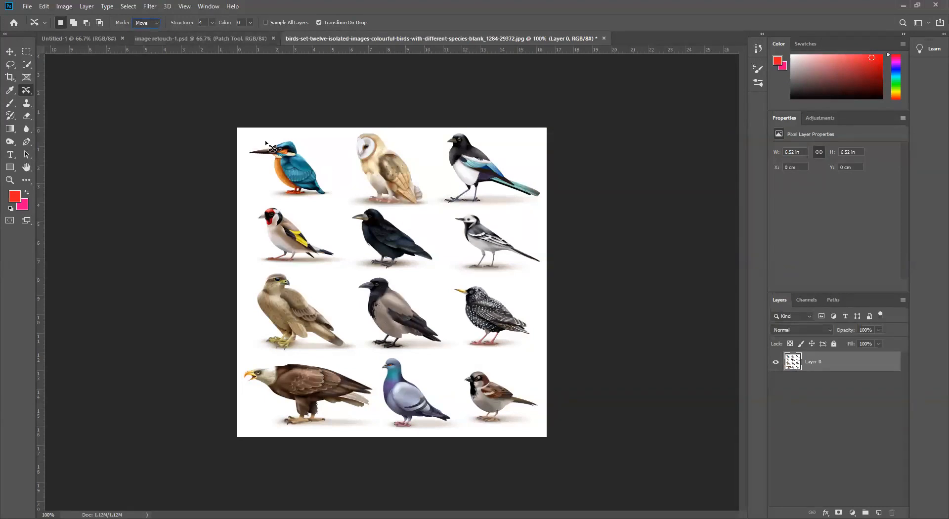
mouse_move(245, 141)
left_mouse_down()
mouse_move(285, 203)
mouse_move(318, 207)
mouse_move(337, 191)
mouse_move(314, 157)
mouse_move(275, 137)
mouse_move(245, 144)
left_mouse_up()
left_click_drag(304, 166, 340, 284)
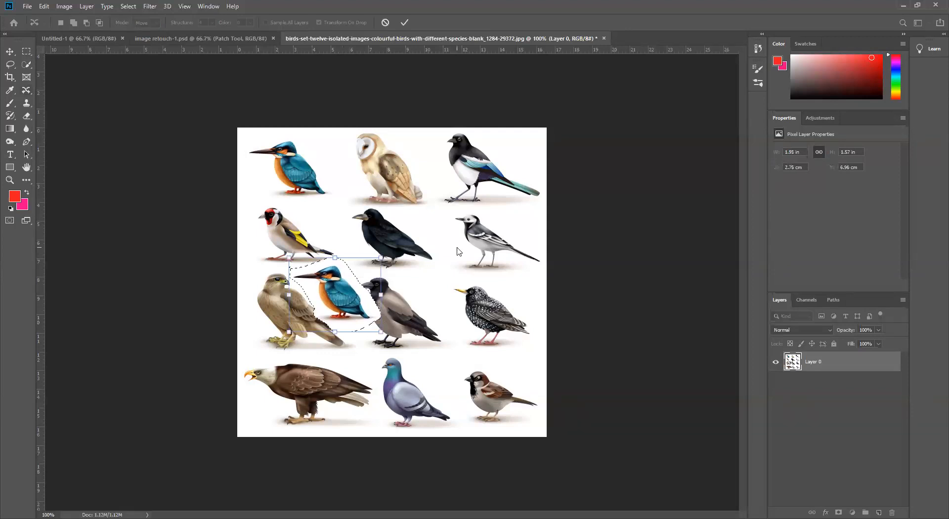
left_click(404, 22)
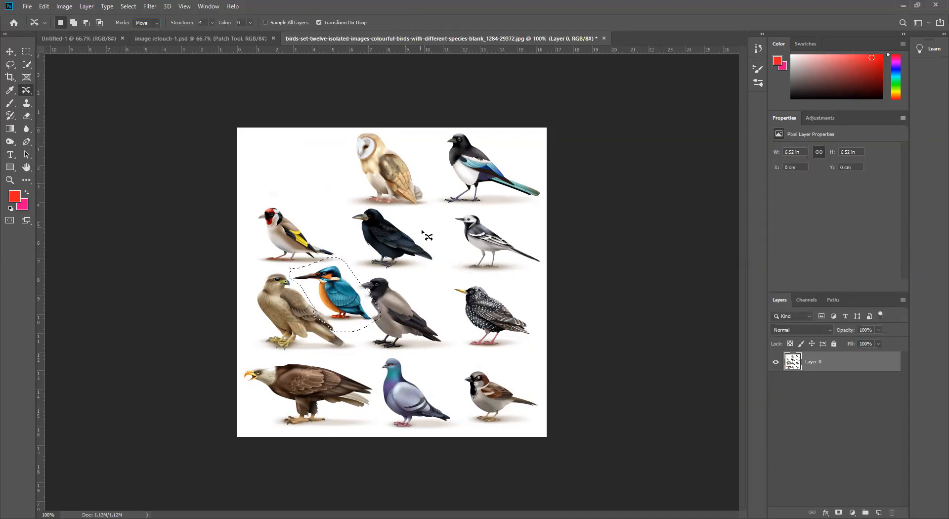
key("ctrl+d")
Outline the black bird in the second row, move it into the empty space before the owl, and deselect it.
mouse_move(345, 219)
left_mouse_down()
mouse_move(354, 267)
mouse_move(408, 276)
mouse_move(435, 259)
mouse_move(431, 235)
mouse_move(413, 220)
mouse_move(346, 219)
left_mouse_up()
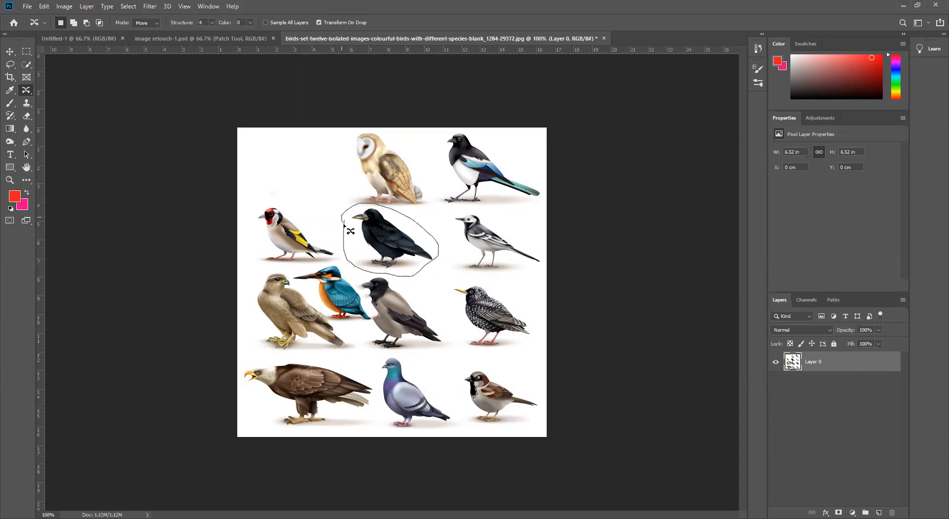
left_click_drag(396, 247, 309, 169)
left_click(404, 22)
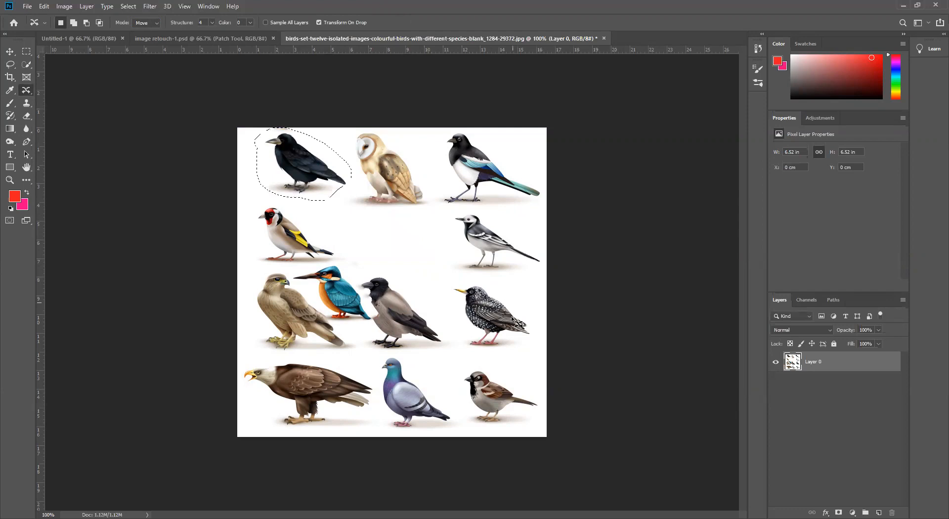
key("ctrl+d")
Set the Content-Aware Move mode to Extend, duplicate the black-and-white wagtail into the second row's empty middle space, and deselect it.
left_click(148, 23)
left_click(144, 40)
mouse_move(452, 212)
left_mouse_down()
mouse_move(487, 217)
mouse_move(537, 247)
mouse_move(546, 271)
mouse_move(452, 271)
mouse_move(473, 253)
mouse_move(460, 246)
mouse_move(444, 210)
left_mouse_up()
left_click_drag(490, 243, 397, 237)
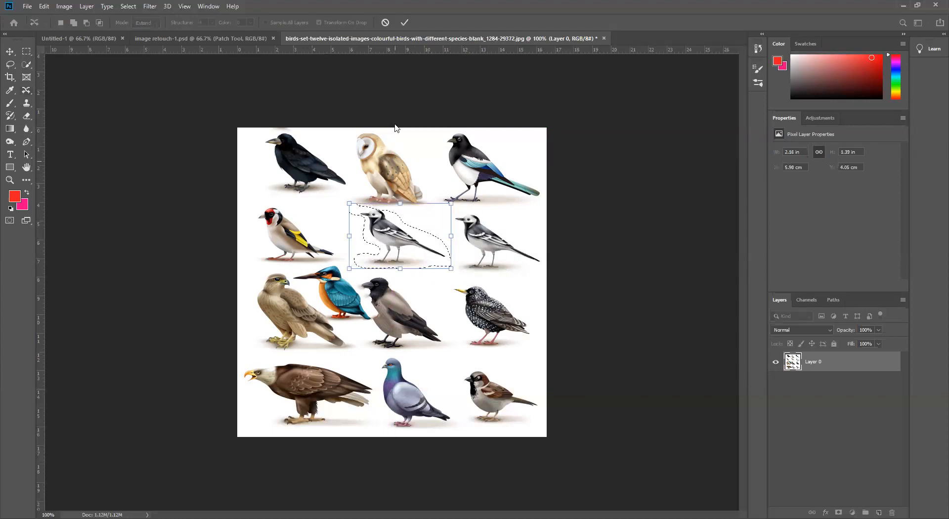
left_click(405, 22)
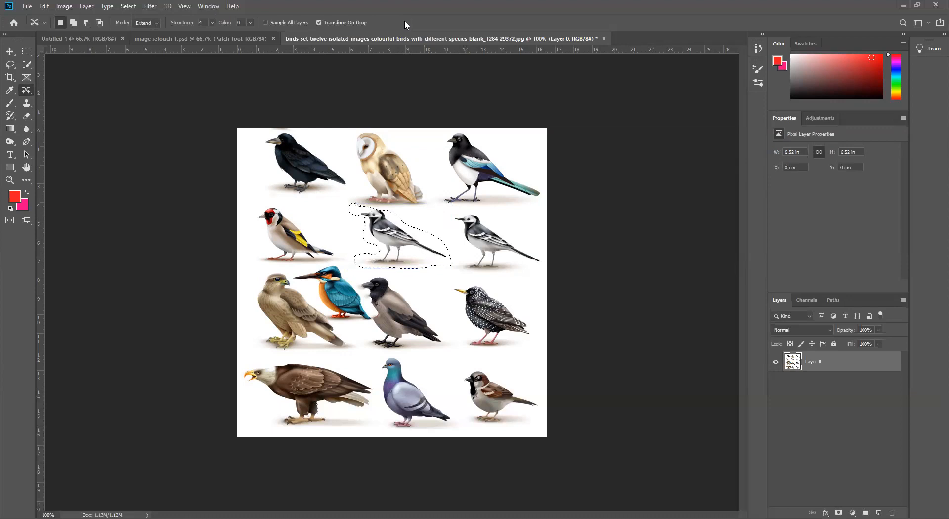
key("ctrl+d")
right_click(27, 92)
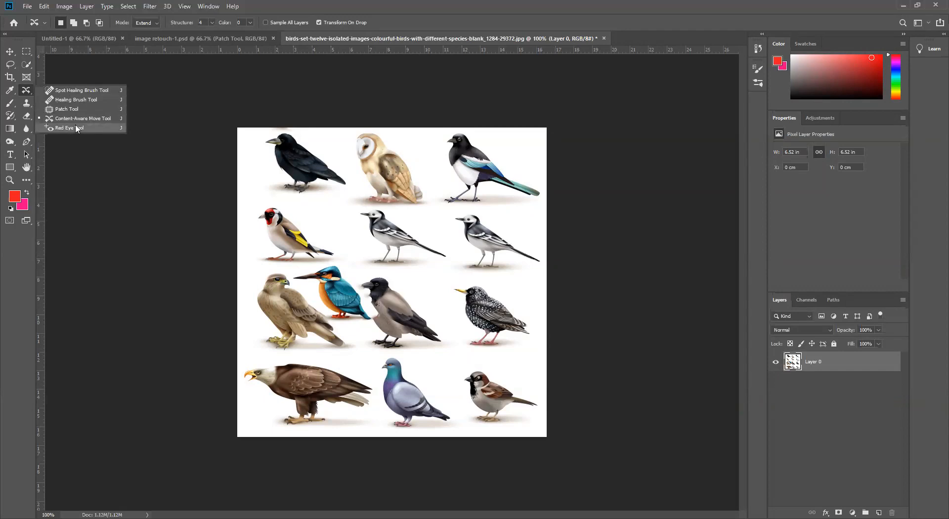
left_click(26, 260)
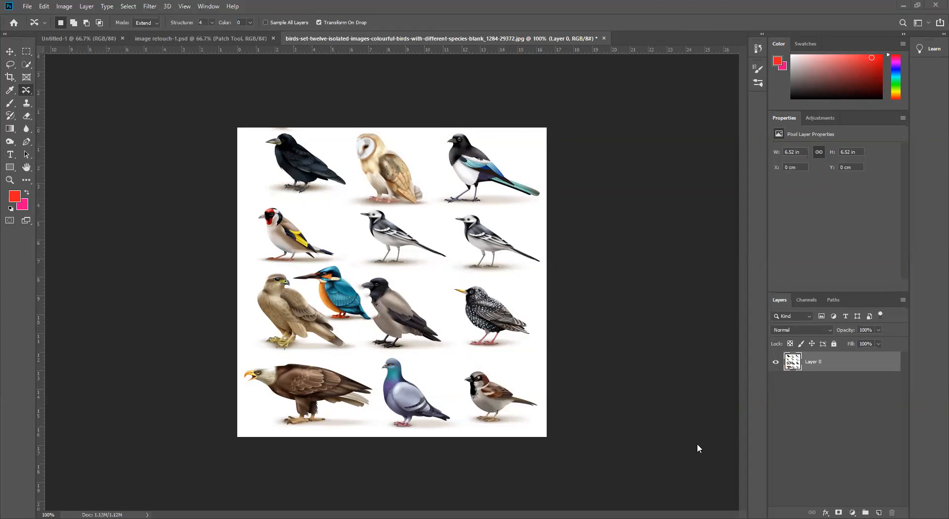
Switch to Firefox and search Google Images for "red eye".
key("alt+Tab")
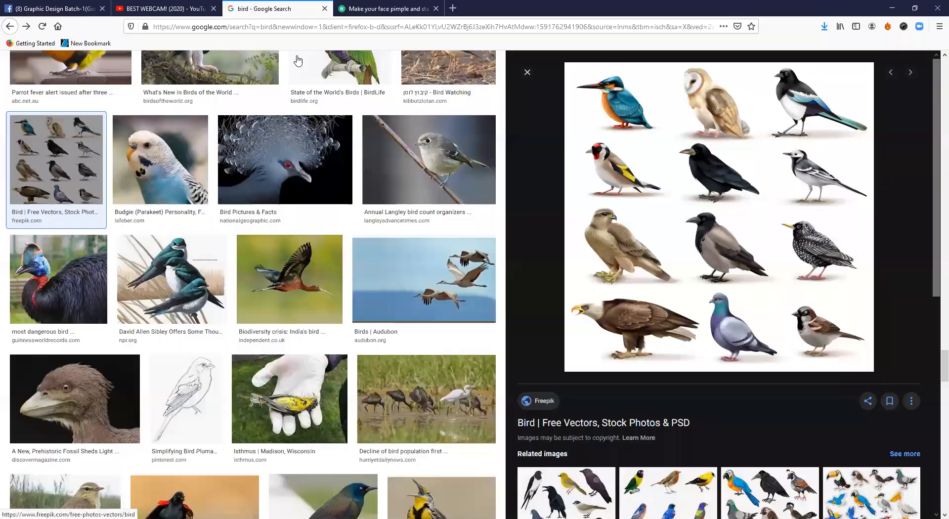
left_click(309, 22)
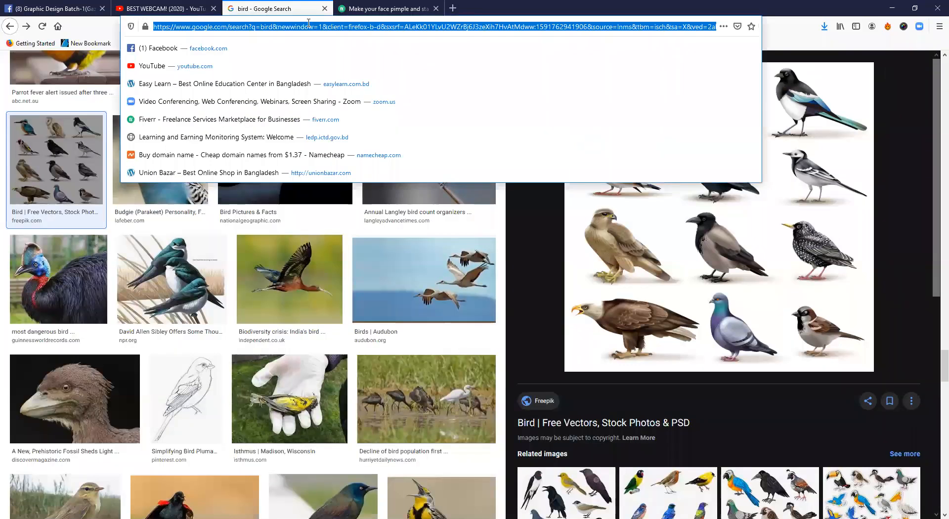
type("red eye")
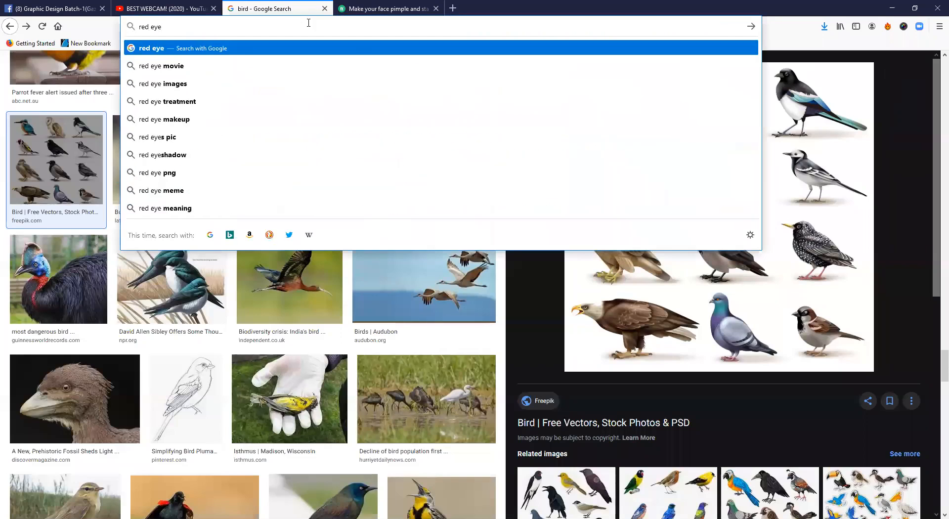
key("Return")
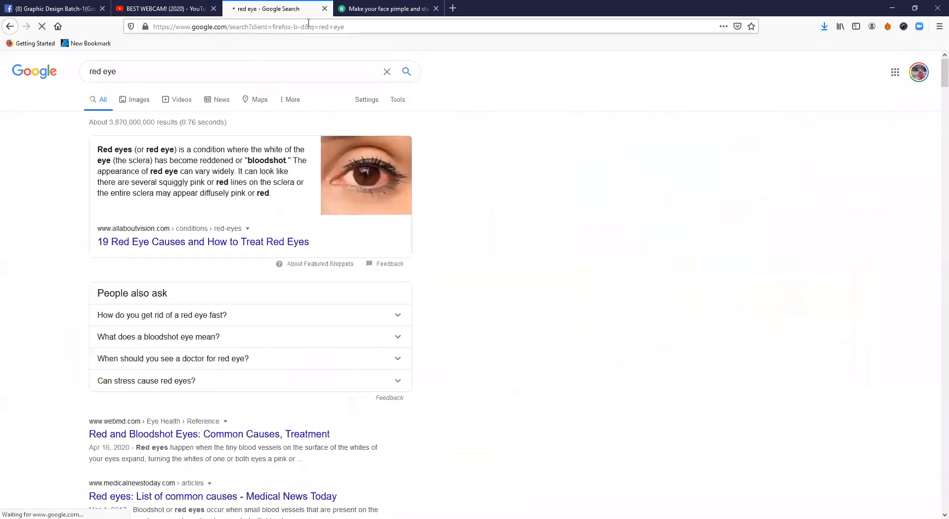
left_click(162, 106)
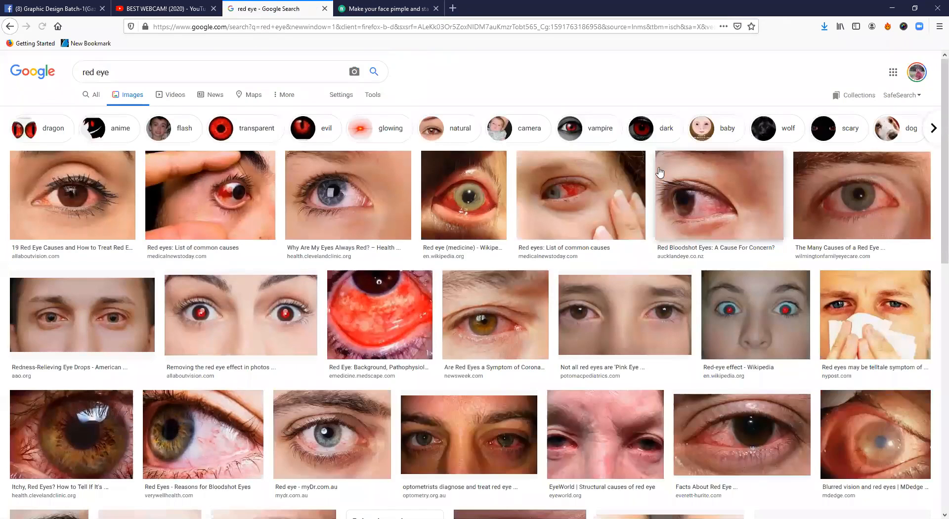
Browse the red-eye photos and preview the large Reddit close-up of a face with red pupils from the related images.
scroll(660, 172, "down", 2)
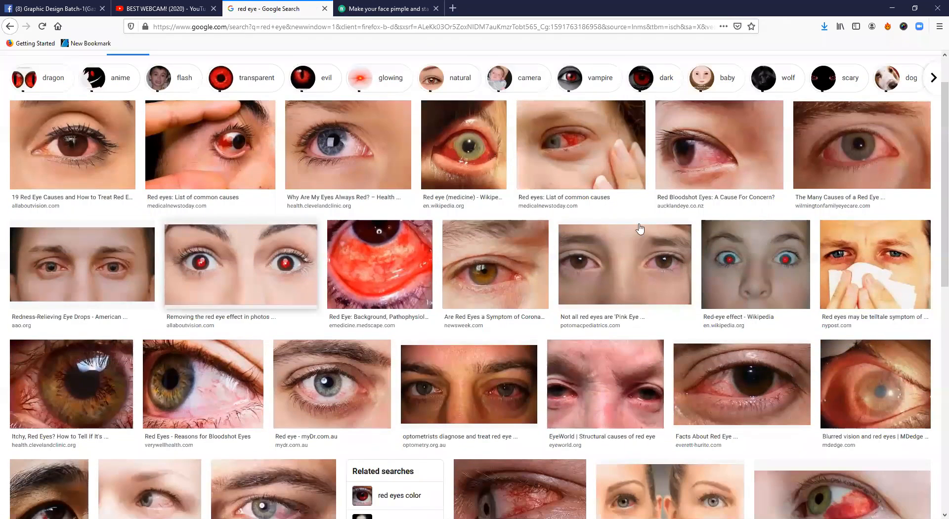
left_click(254, 267)
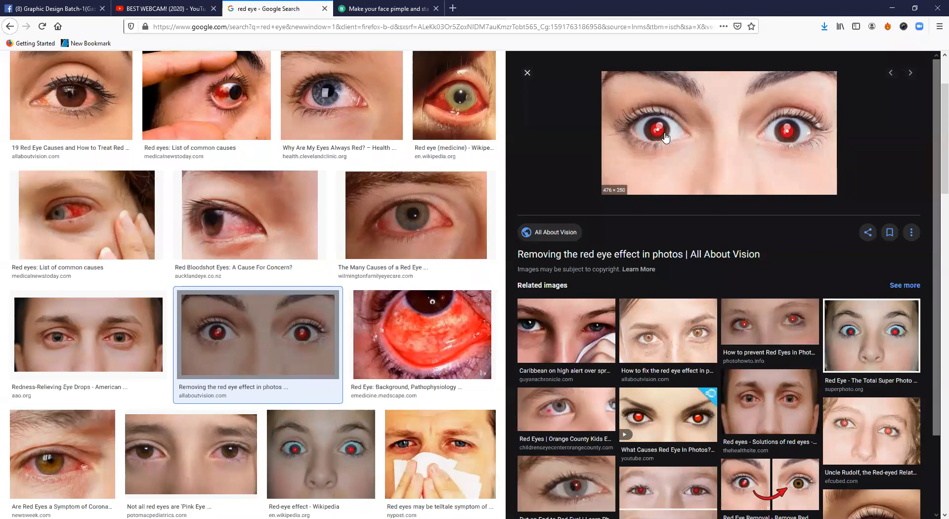
scroll(794, 220, "down", 2)
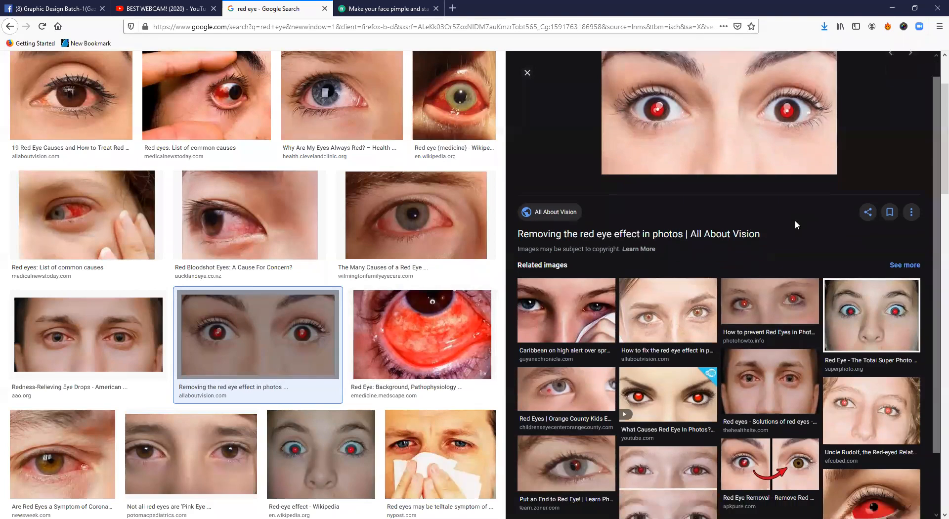
left_click(653, 394)
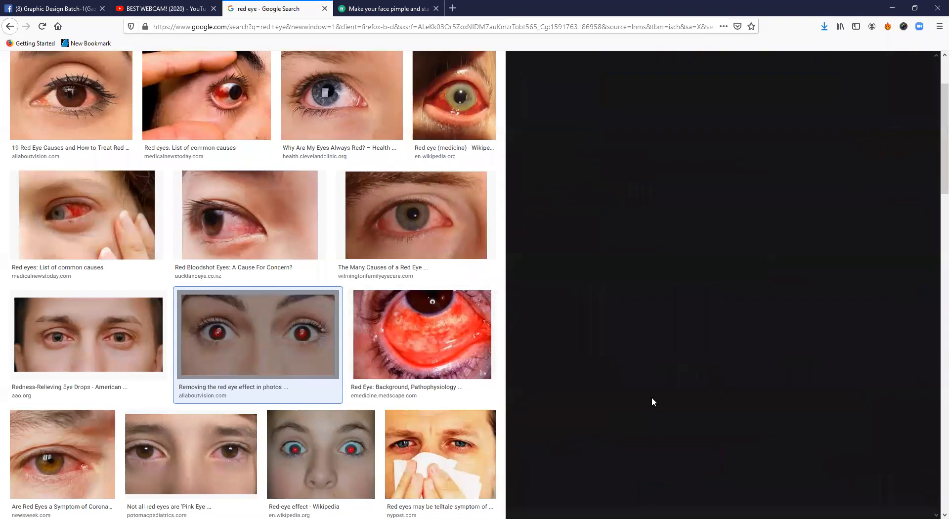
left_click(685, 330)
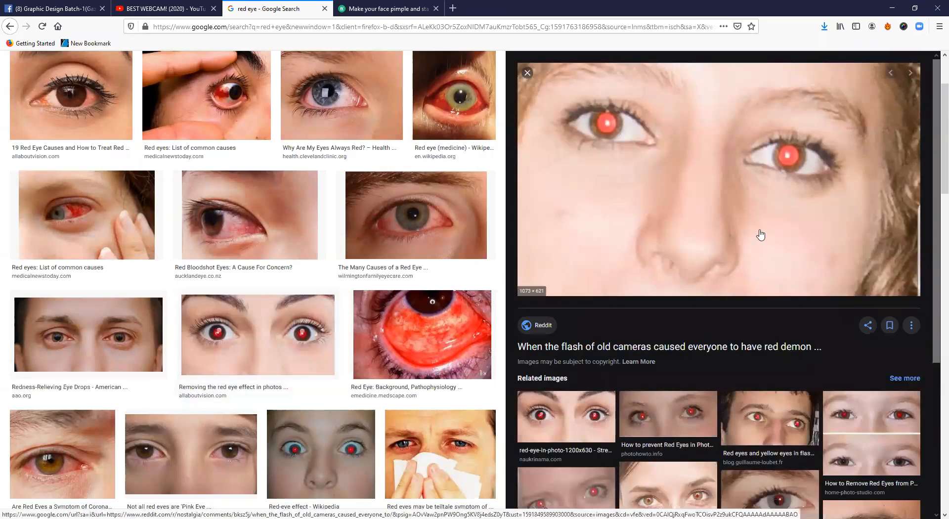
Browse the red-eye search results and compare the All About Vision and Wikipedia photos as candidates for red-eye removal.
scroll(759, 229, "down", 3)
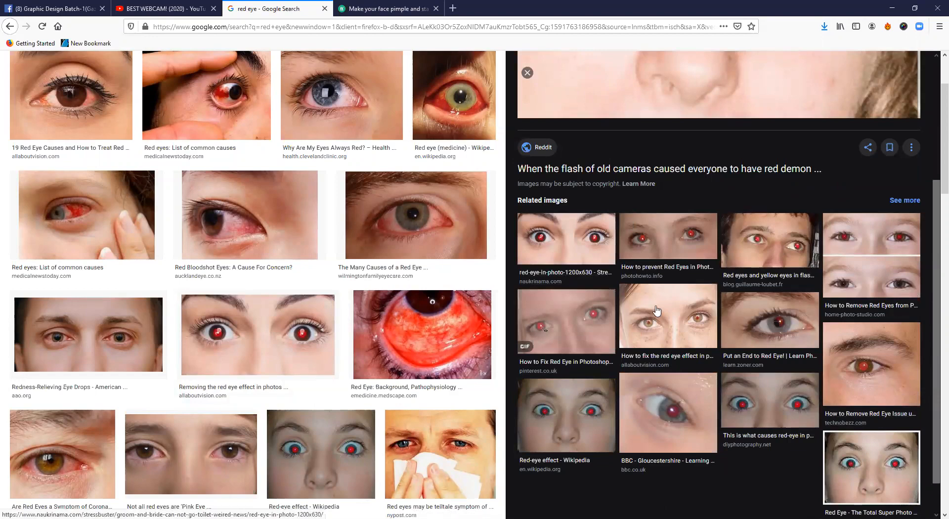
left_click(270, 336)
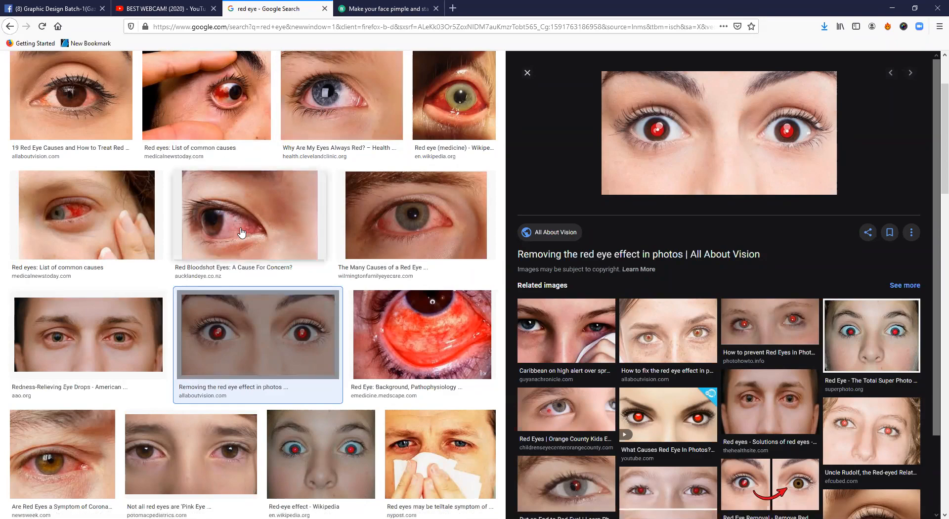
scroll(244, 228, "down", 1)
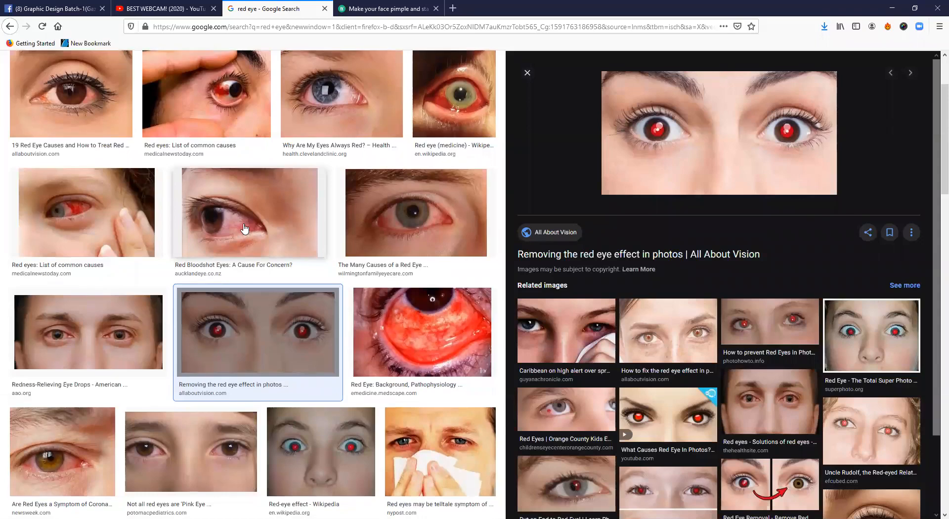
scroll(244, 229, "down", 9)
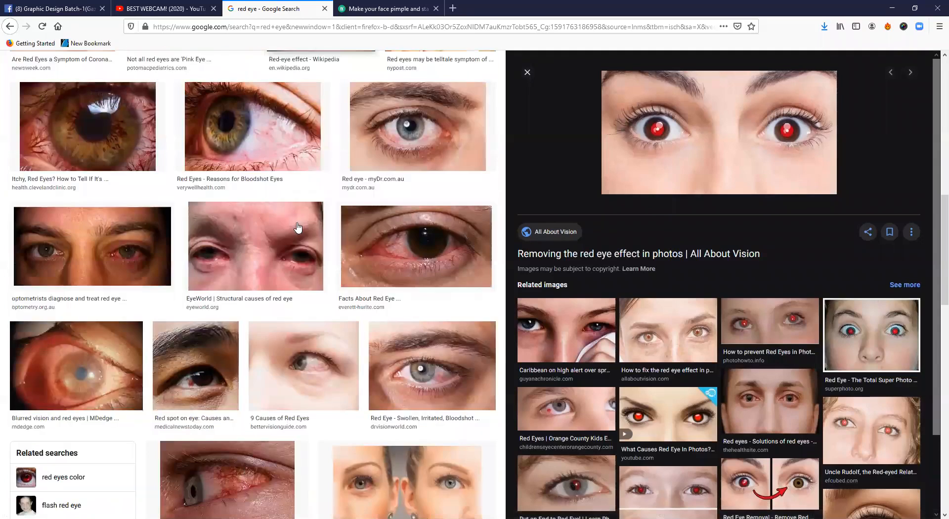
scroll(298, 227, "down", 8)
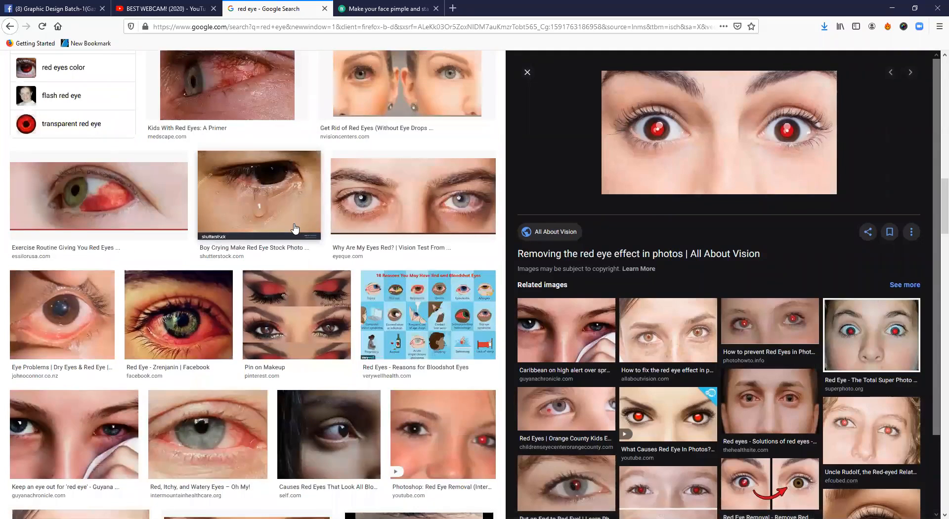
scroll(295, 227, "up", 10)
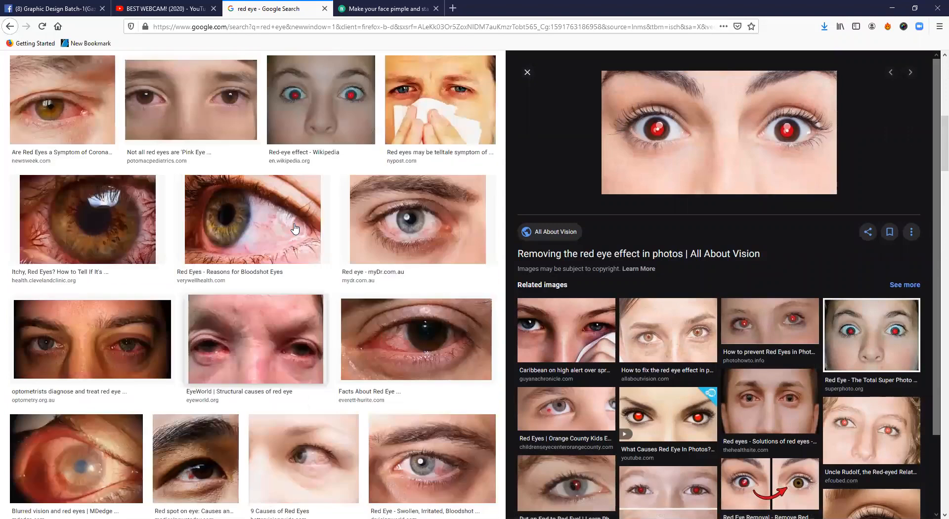
scroll(295, 228, "up", 2)
left_click(322, 205)
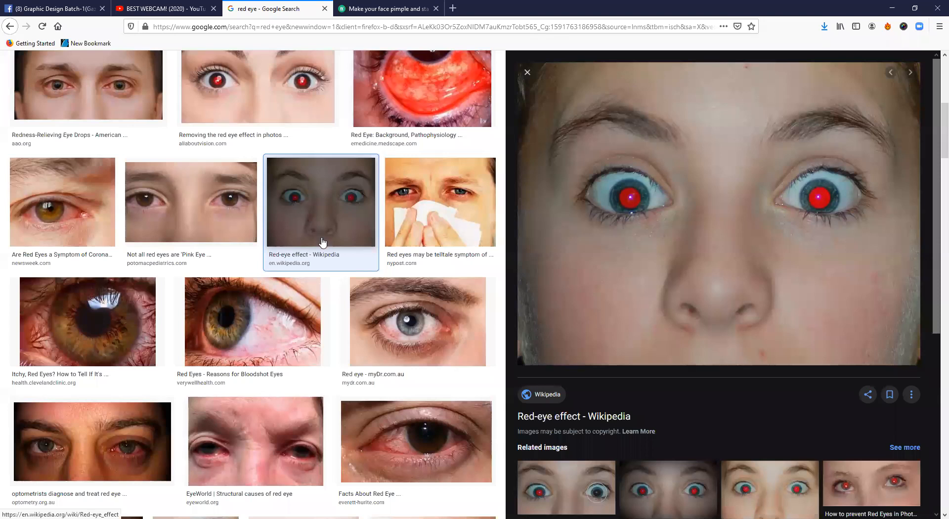
left_click(285, 99)
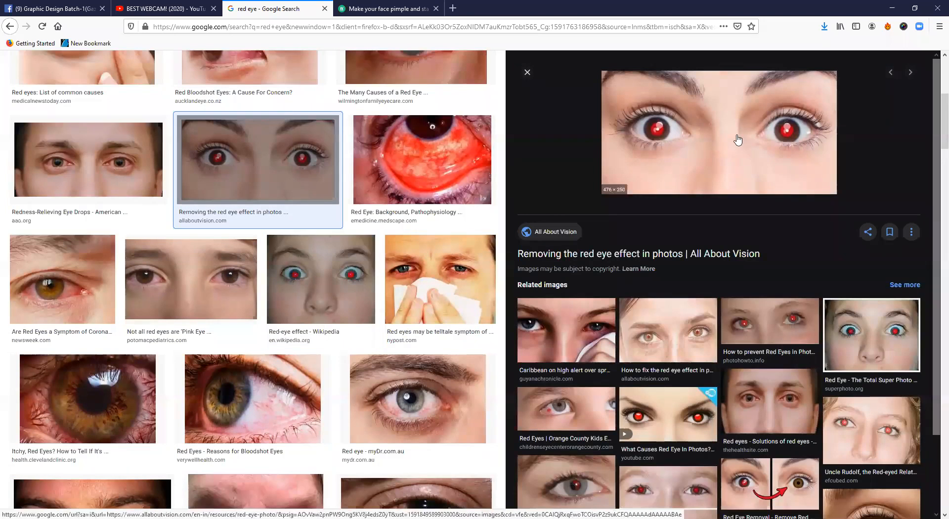
Compare the related red-eye images, previewing the Home Photo Studio, Reddit and Naukri Nama photos for resolution and suitability.
scroll(727, 262, "down", 2)
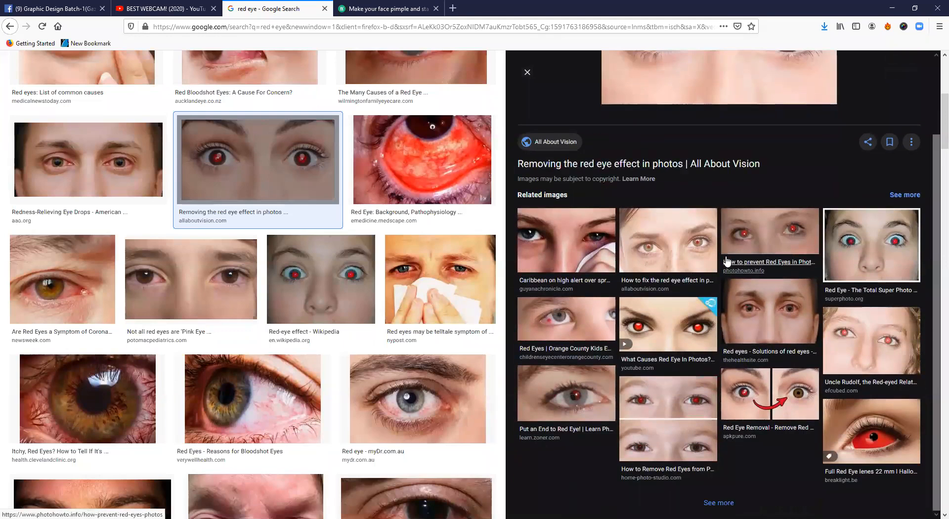
left_click(678, 402)
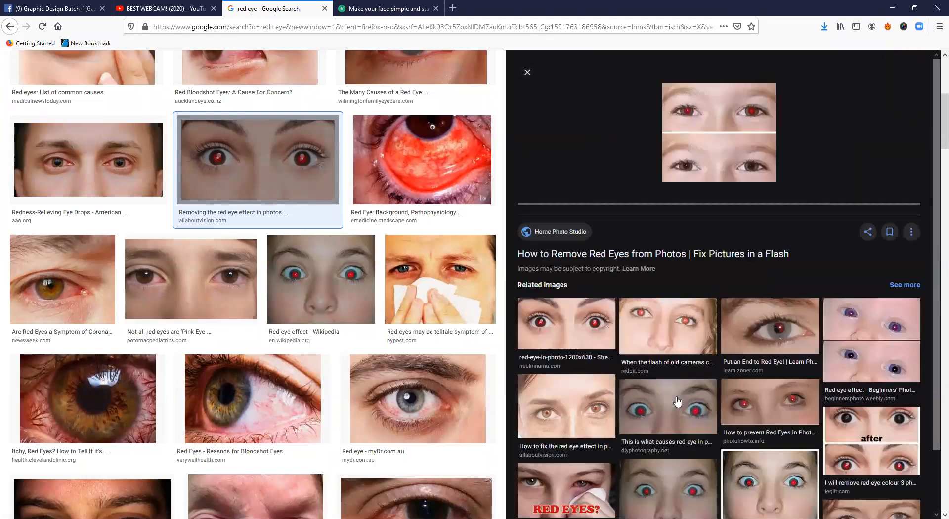
left_click(690, 329)
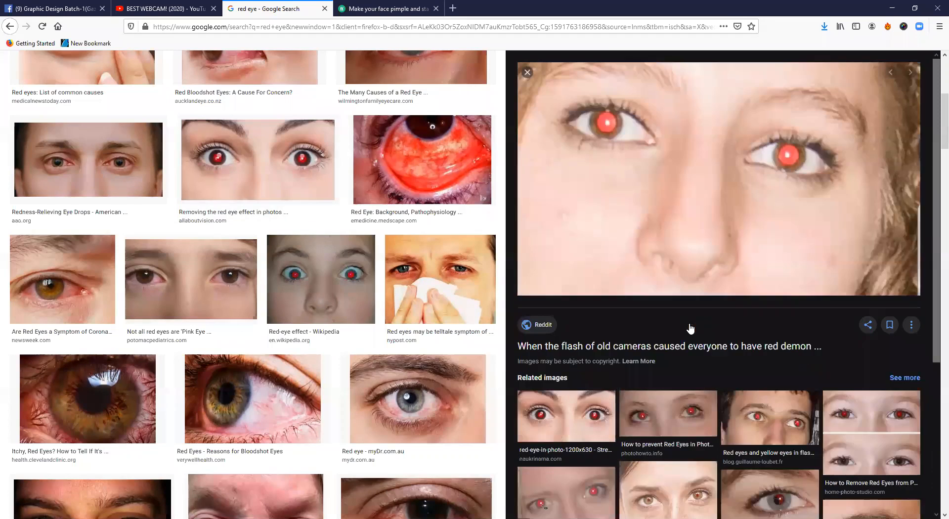
scroll(780, 256, "down", 4)
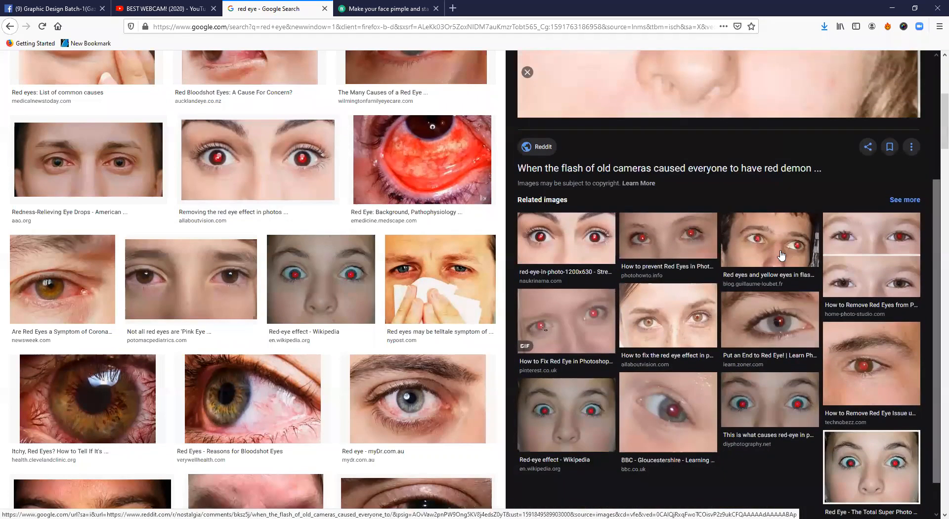
scroll(781, 256, "up", 4)
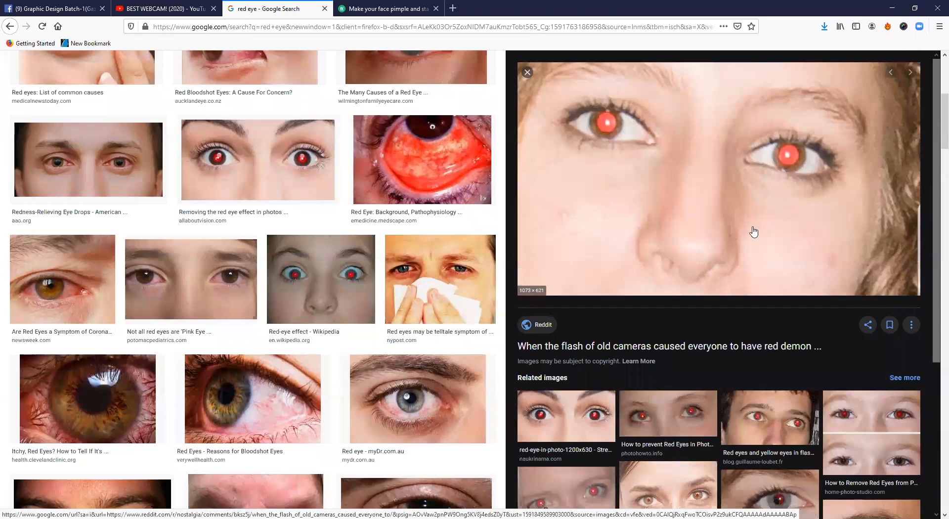
scroll(752, 229, "down", 3)
left_click(585, 279)
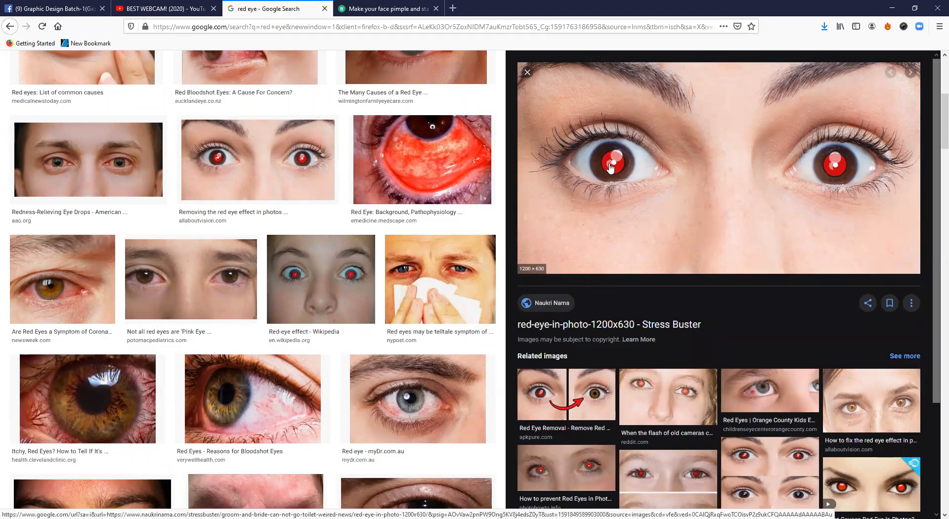
scroll(774, 190, "down", 3)
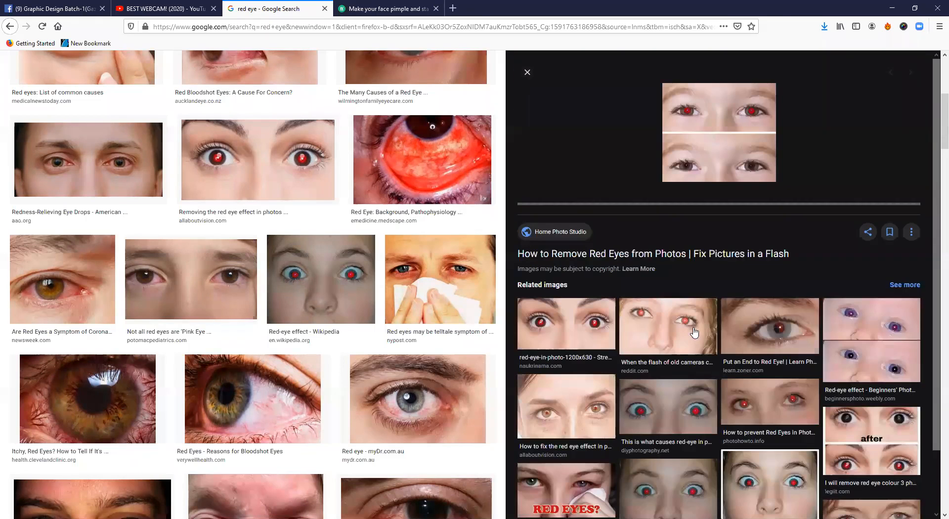
left_click(694, 333)
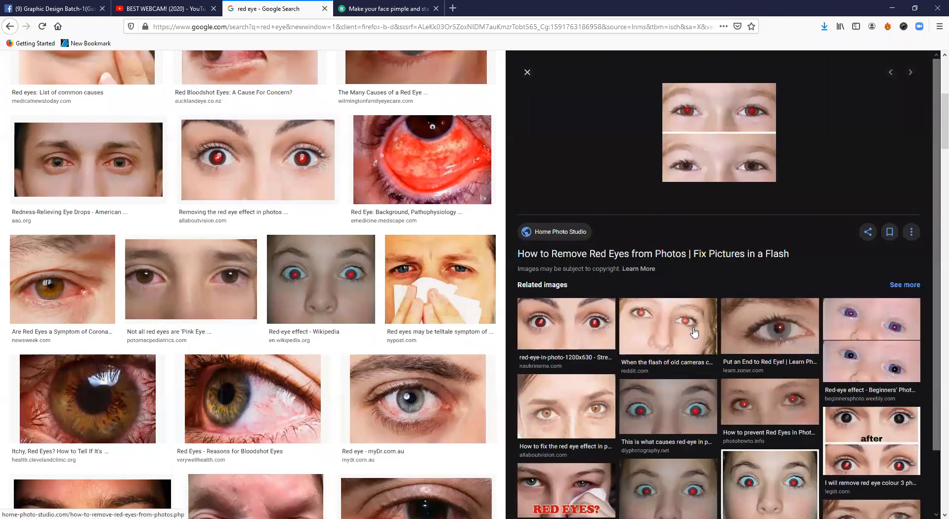
Preview the Naukri Nama image red-eye-in-photo-1200x630 and save it to the desktop.
left_click(568, 335)
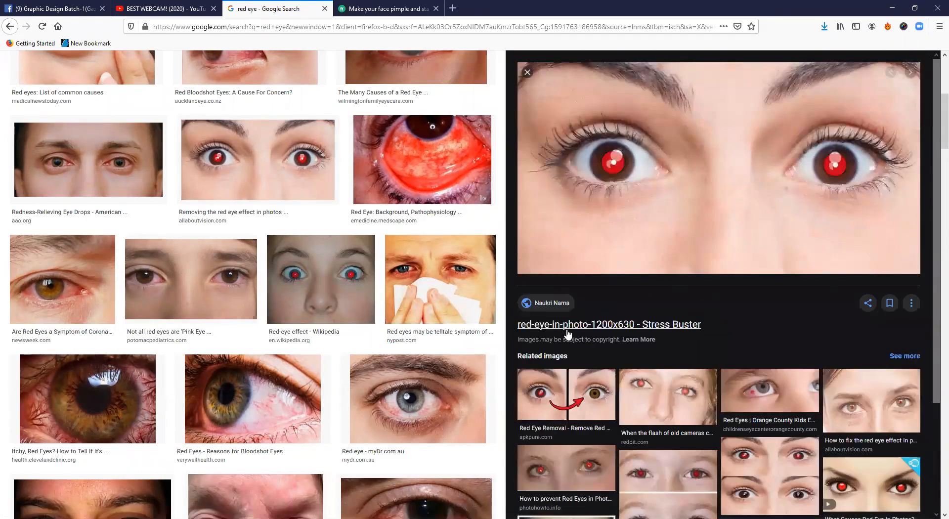
right_click(678, 139)
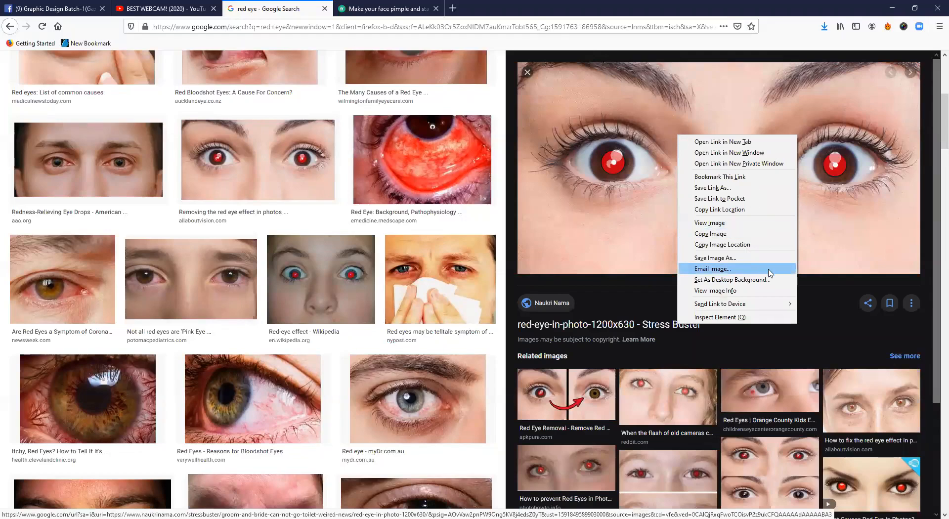
left_click(735, 262)
left_click(87, 223)
left_click(544, 466)
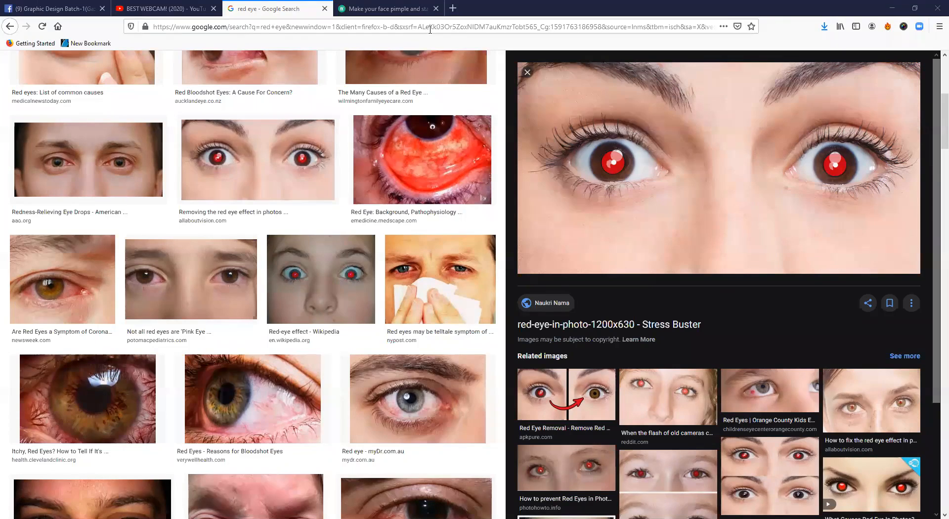
Switch to Photoshop and open red-eye-in-photo-1200x630.png from the desktop.
key("alt+Tab")
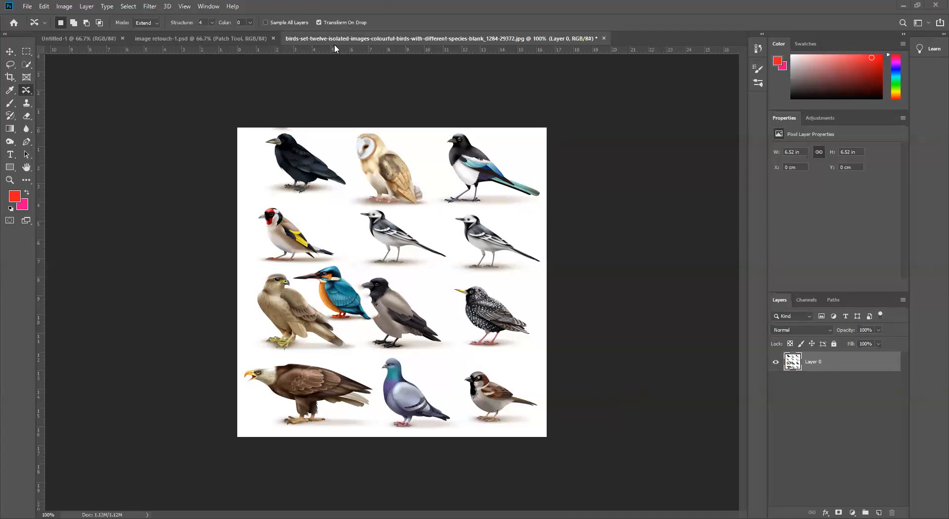
left_click(257, 41)
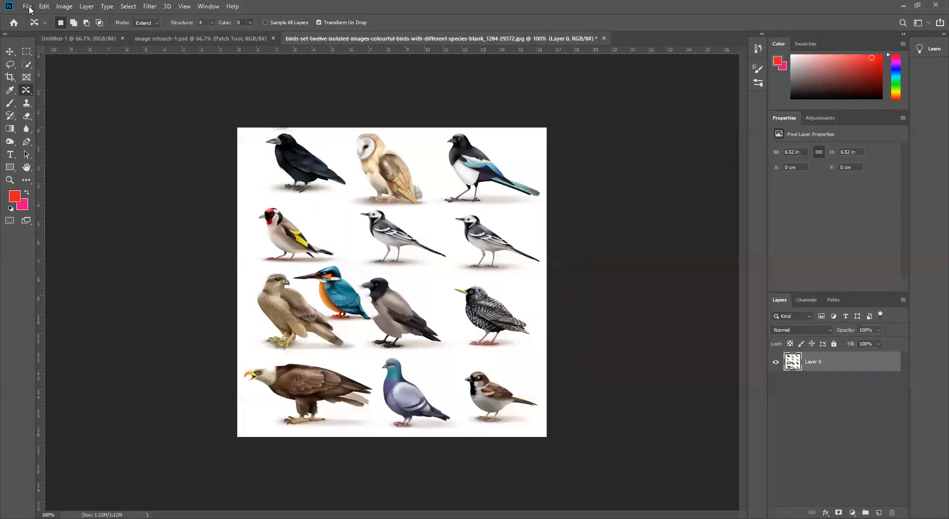
left_click(27, 7)
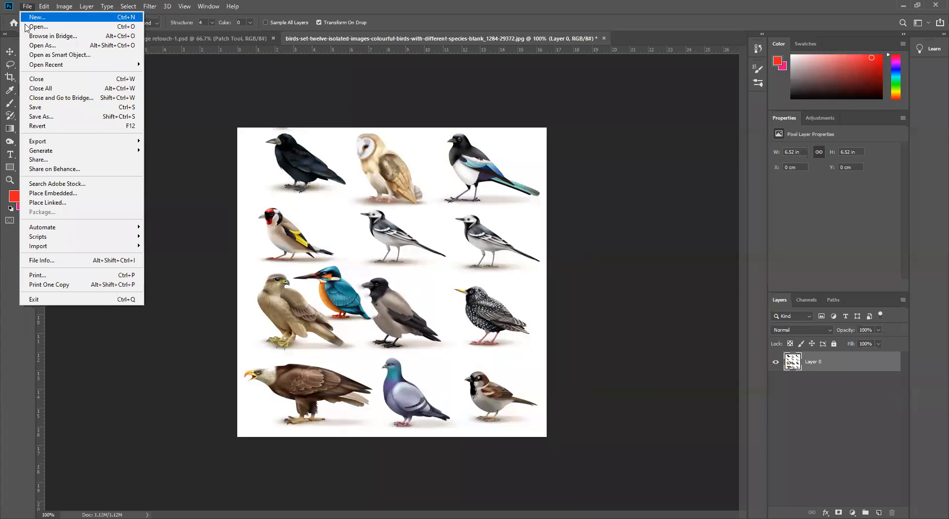
left_click(39, 29)
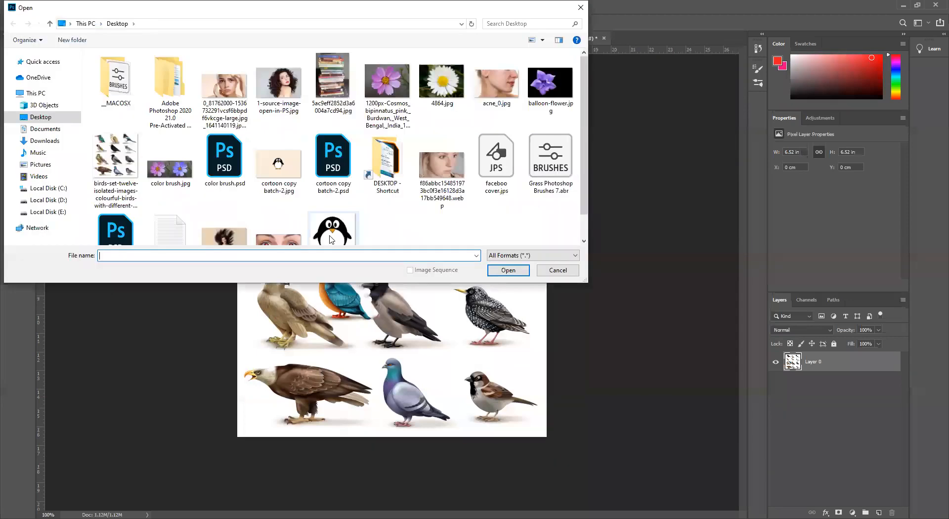
scroll(333, 157, "down", 1)
left_click(279, 214)
left_click(502, 272)
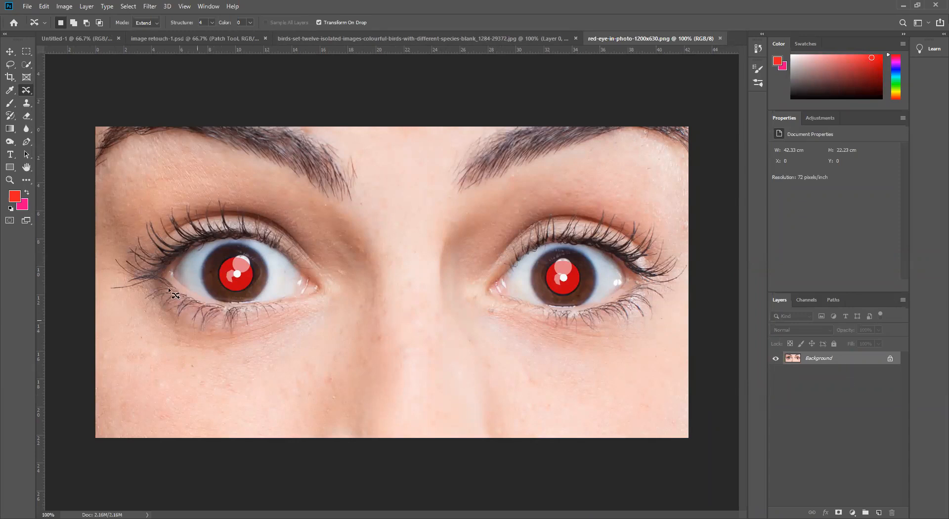
Remove the red from the pupils of both eyes with the Red Eye Tool.
right_click(29, 95)
left_click(64, 128)
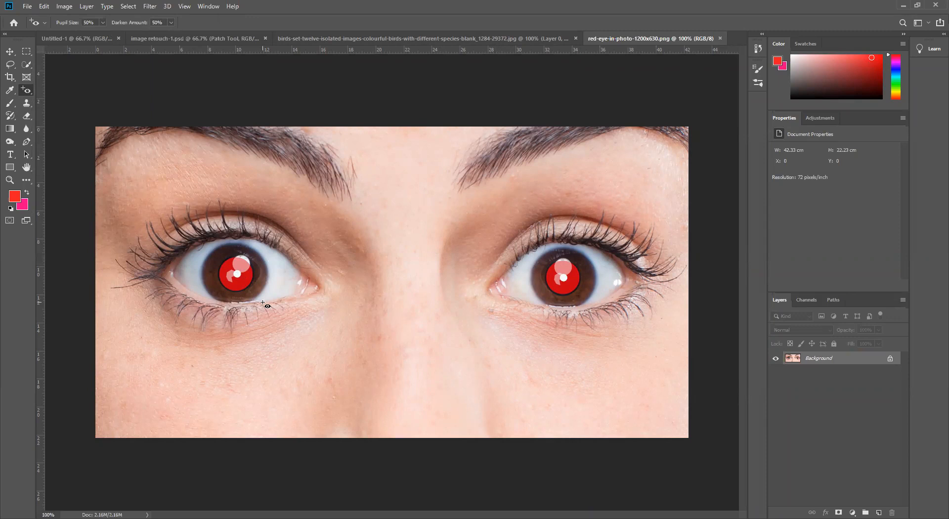
left_click(243, 281)
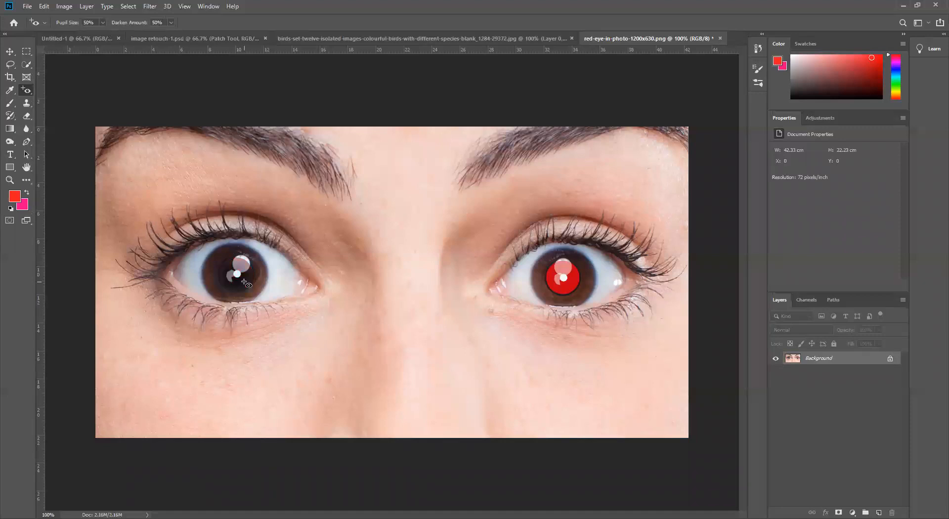
left_click(571, 286)
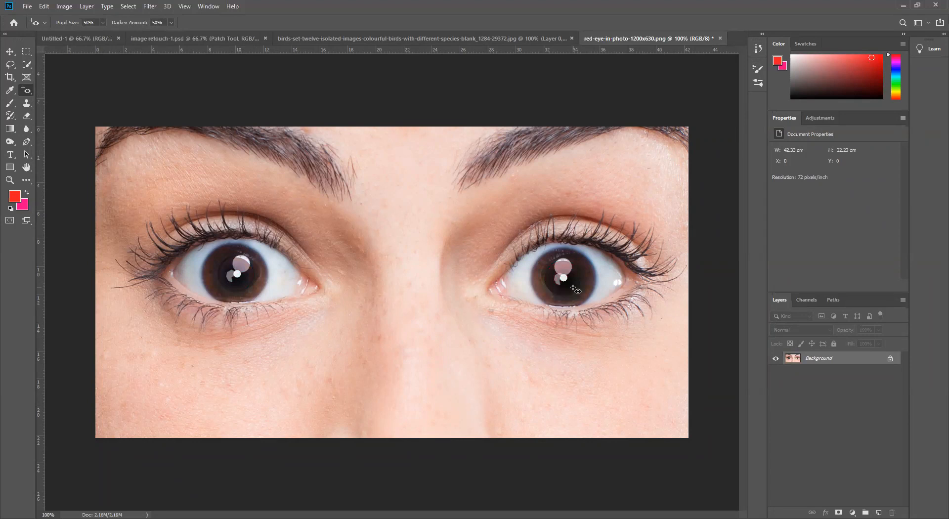
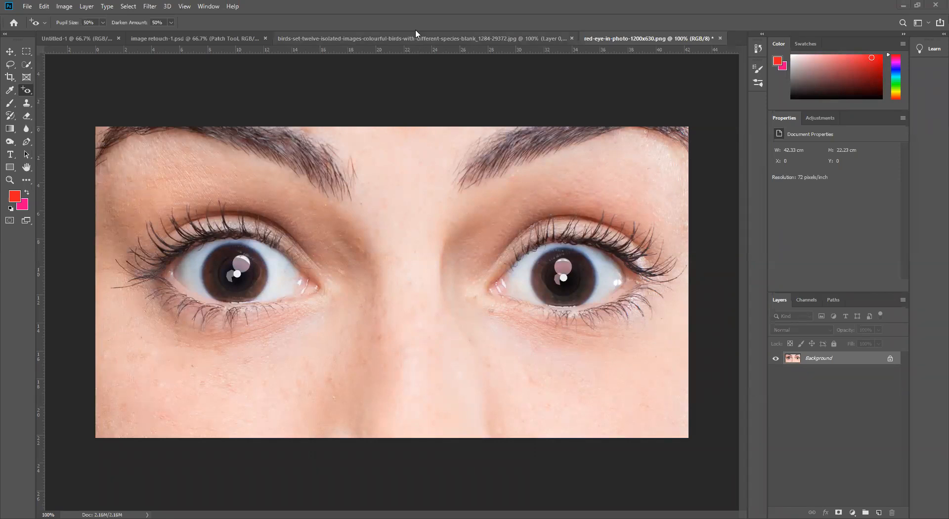
Review the open birds and face retouch documents, and close the blank Untitled-1 document.
left_click(424, 40)
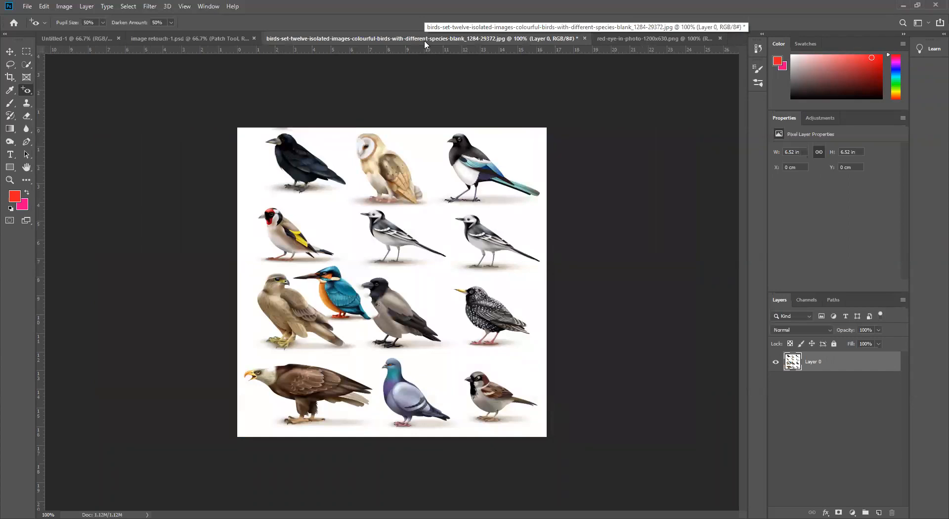
left_click(184, 42)
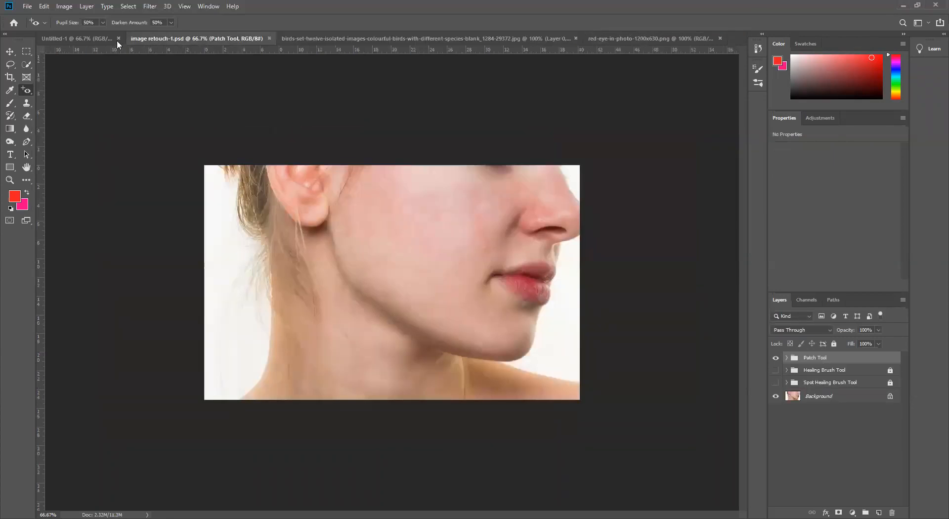
left_click(92, 38)
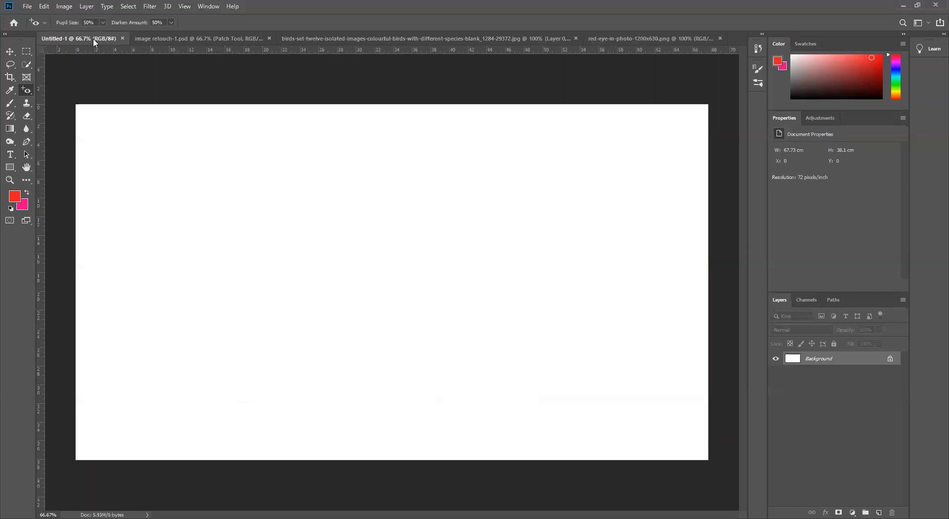
left_click(122, 38)
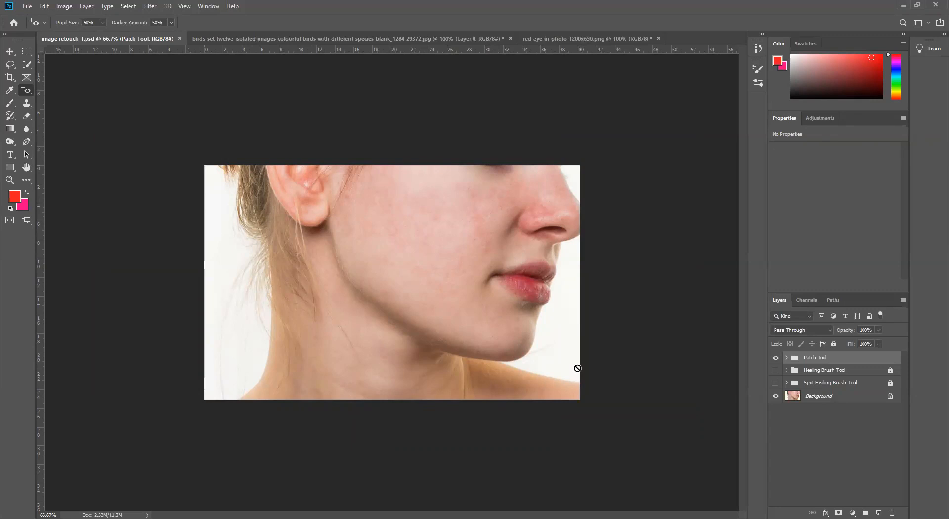
Convert the locked Background of image retouch-1.psd into a regular layer and place a new empty layer beneath it.
left_click(850, 399)
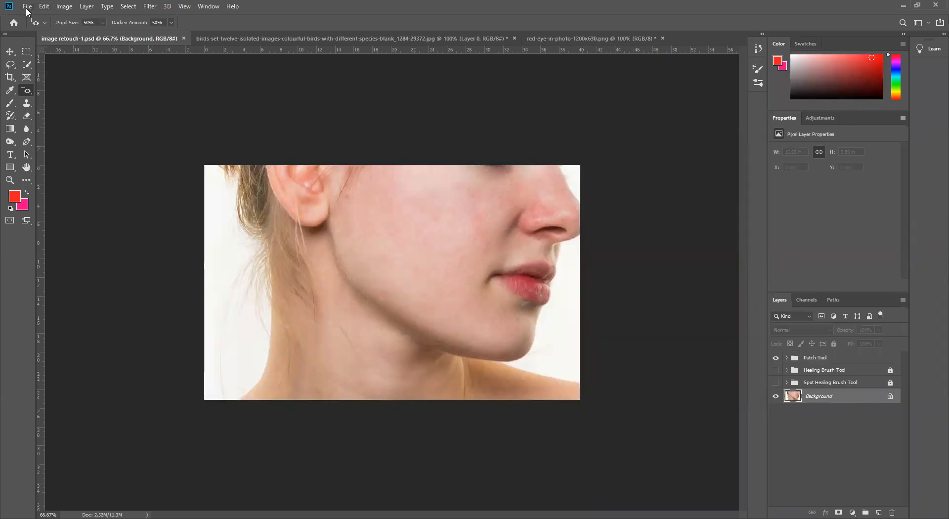
left_click(879, 512)
left_click(889, 412)
left_click_drag(860, 398, 860, 419)
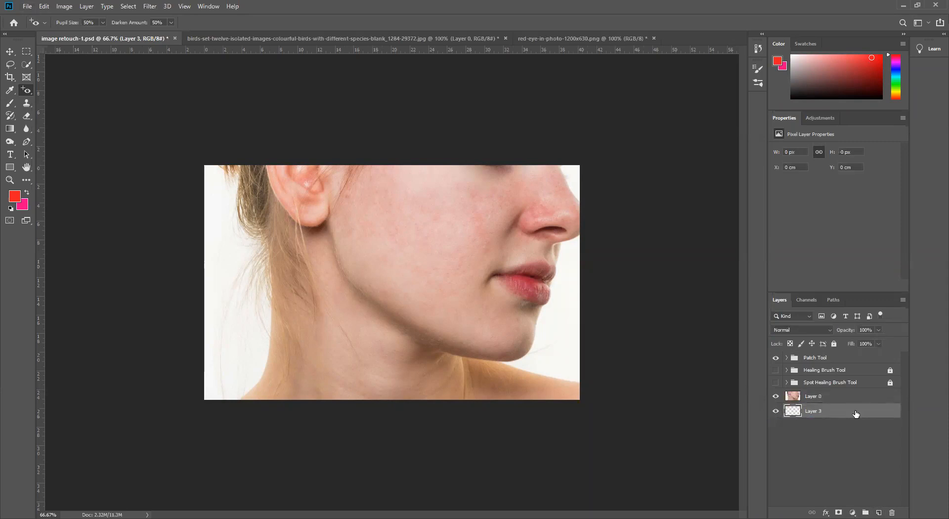
Widen the canvas of image retouch-1.psd to 2280 pixels, keeping the height at 712 pixels.
left_click(65, 6)
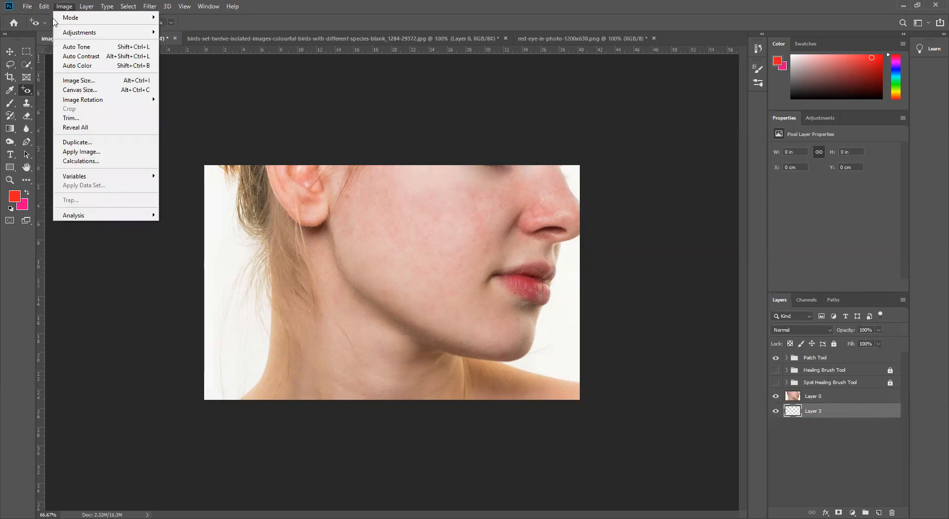
left_click(82, 90)
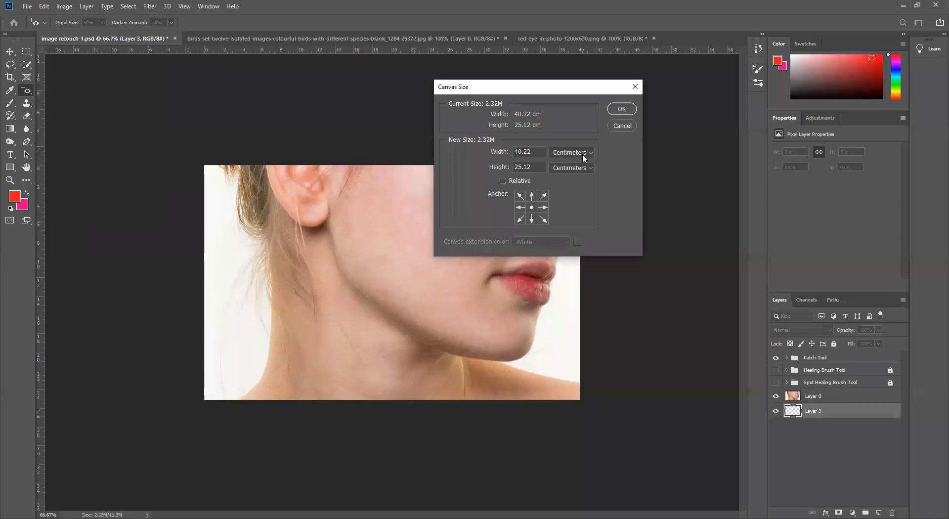
left_click(582, 154)
left_click(573, 170)
left_click_drag(534, 154, 502, 153)
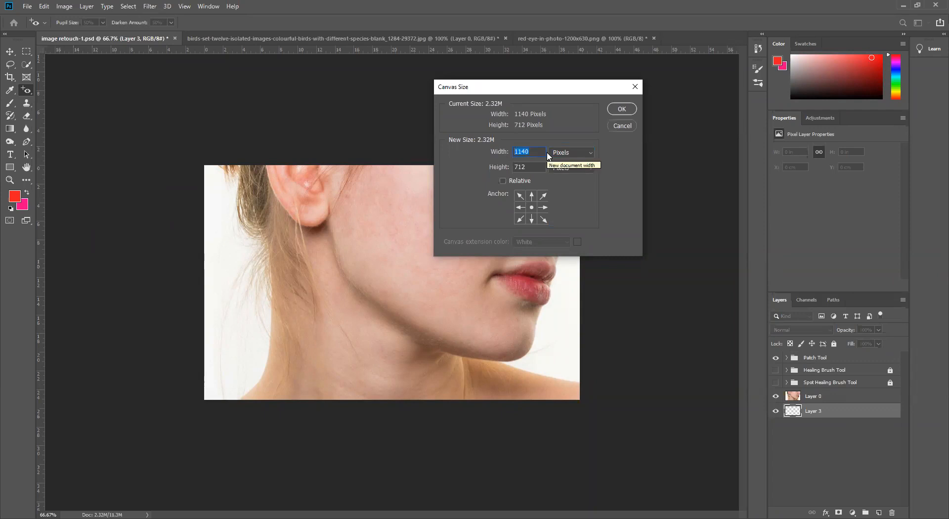
type("2280")
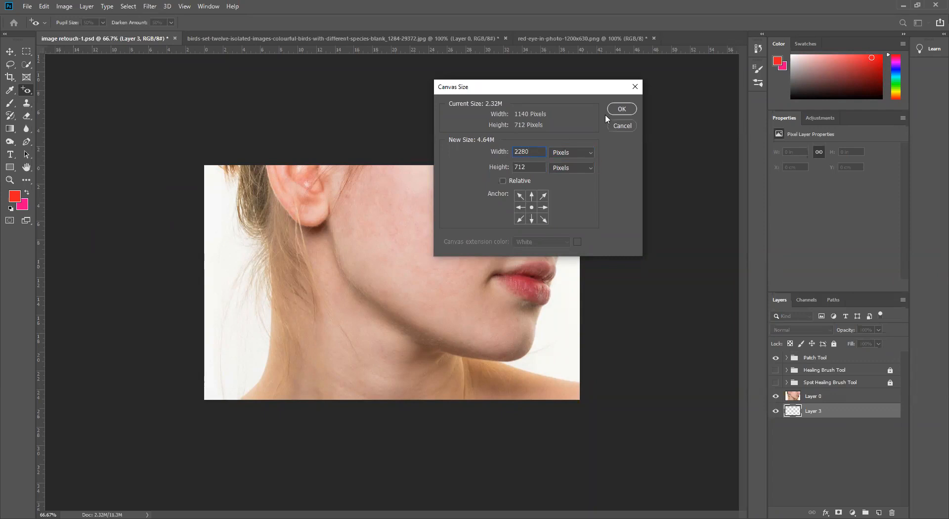
left_click(622, 109)
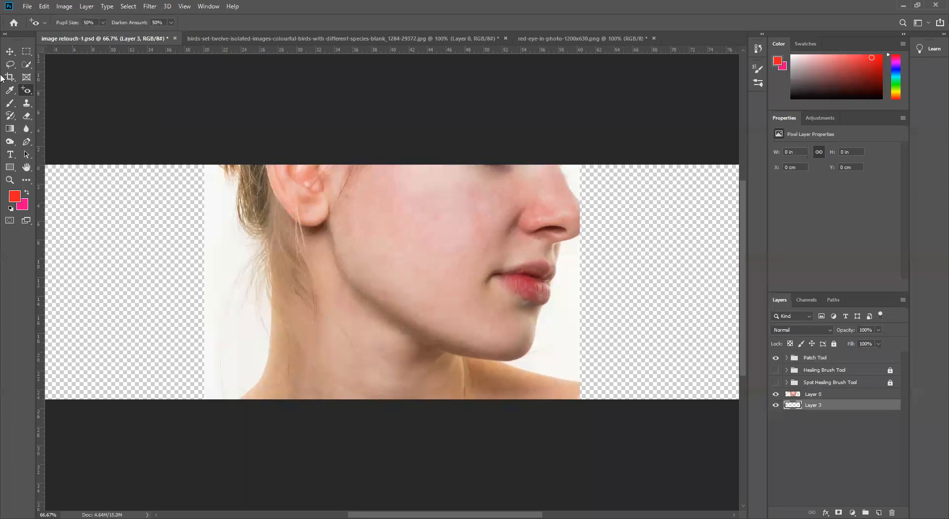
Place the retouched portrait on the canvas's left half and the original on its right half, and save the document.
left_click(10, 52)
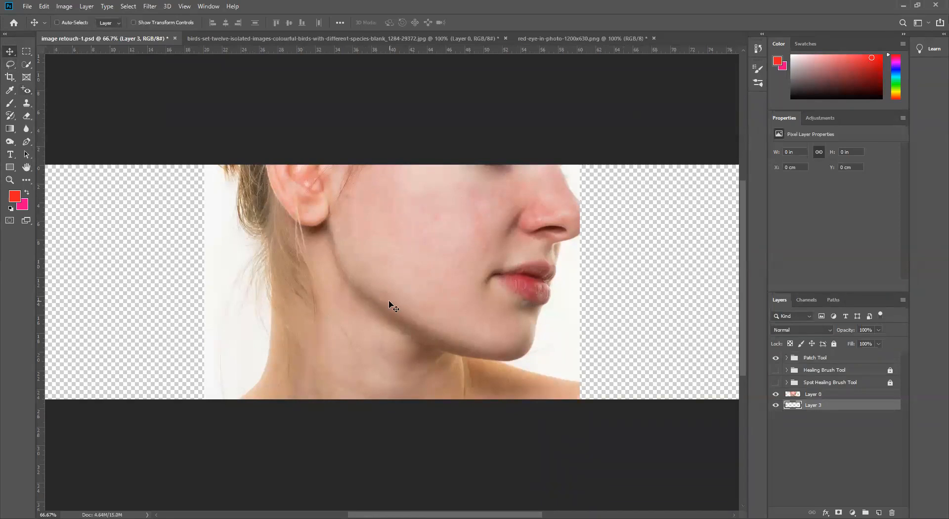
key("ctrl+minus")
left_click_drag(388, 301, 247, 302)
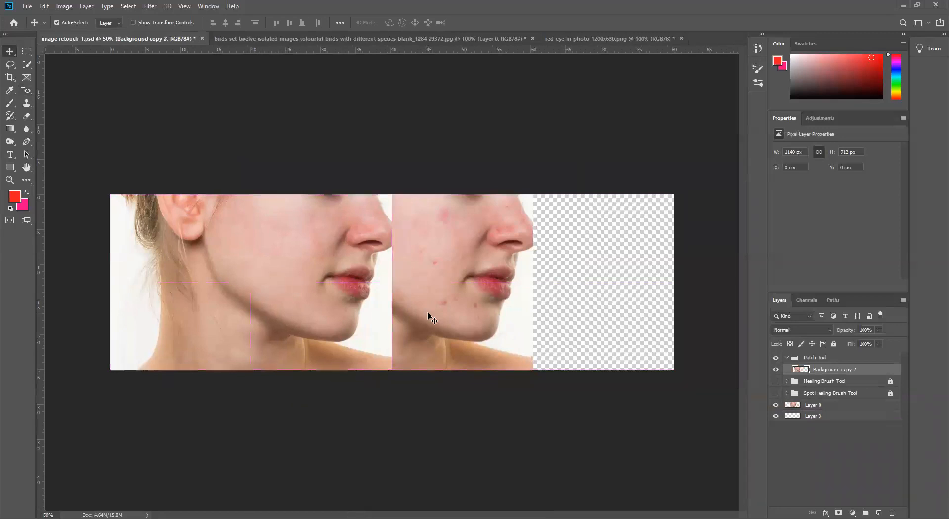
left_click_drag(455, 303, 597, 298)
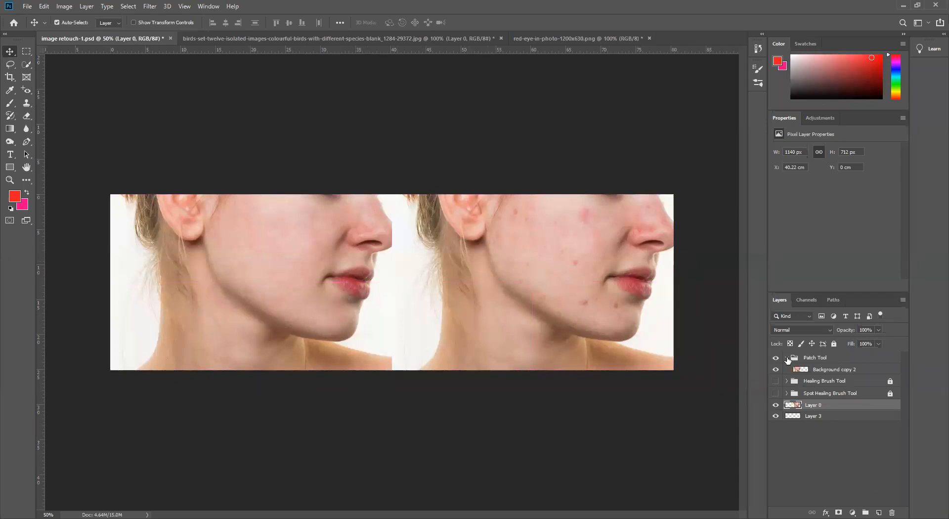
left_click(786, 357)
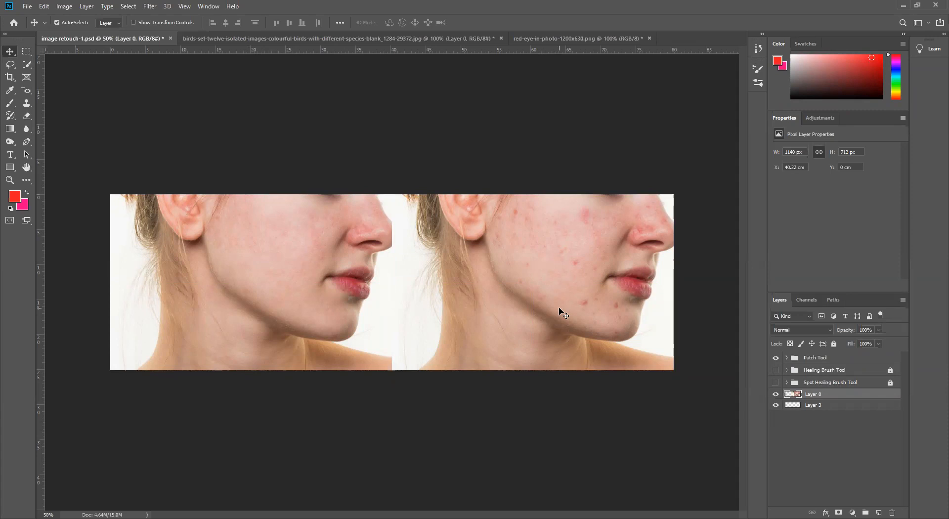
key("ctrl+s")
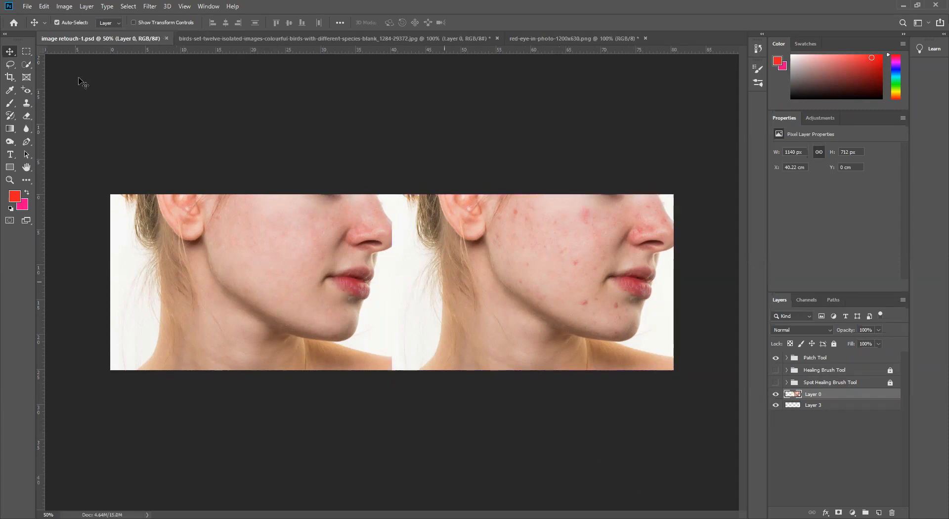
Save the before-and-after portrait to the desktop as a JPEG named "spot healing brush tool" at maximum quality 12.
left_click(28, 7)
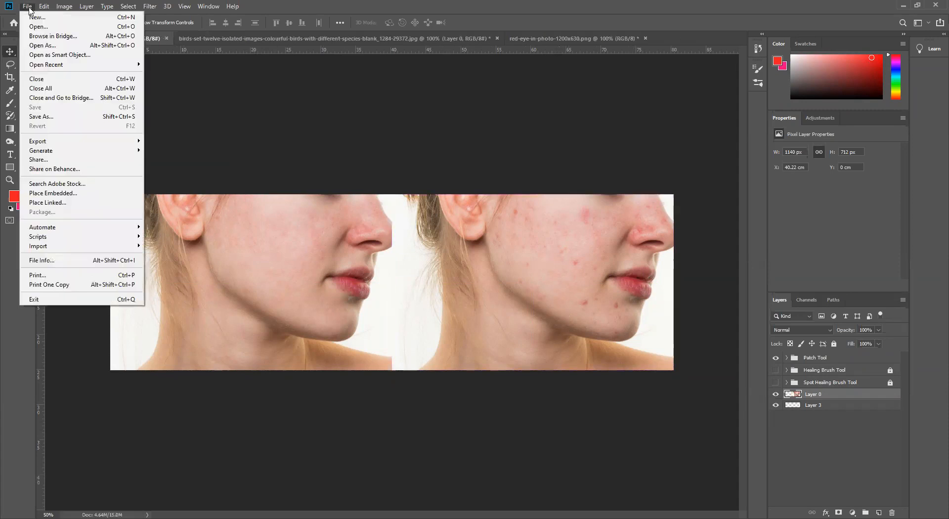
left_click(57, 118)
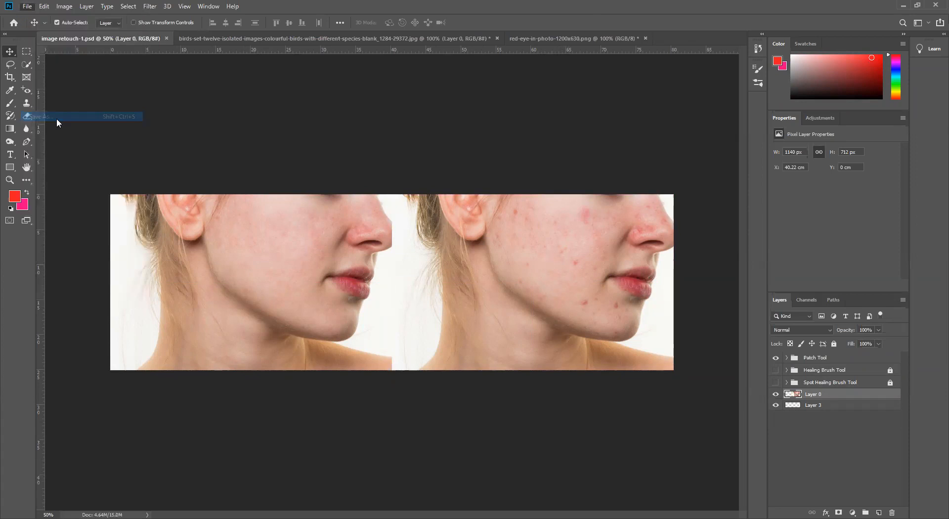
left_click(148, 249)
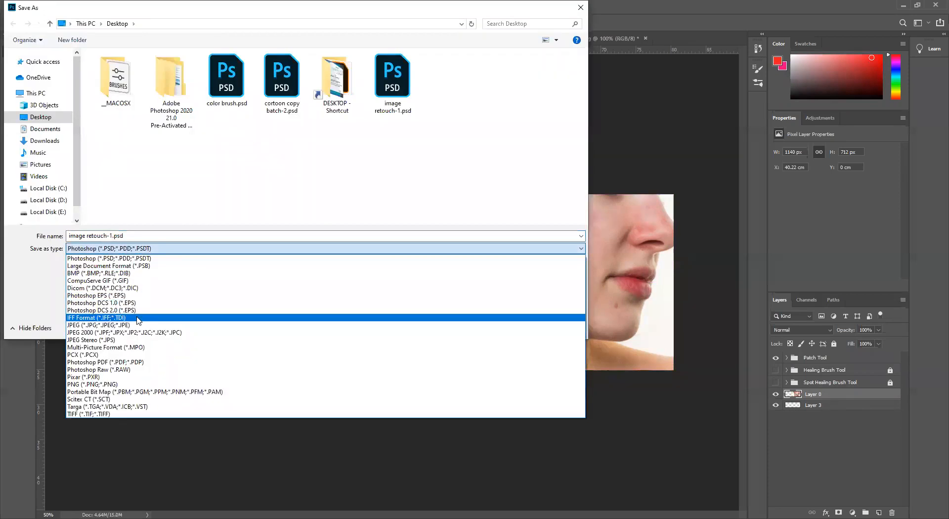
left_click(123, 325)
left_click(131, 236)
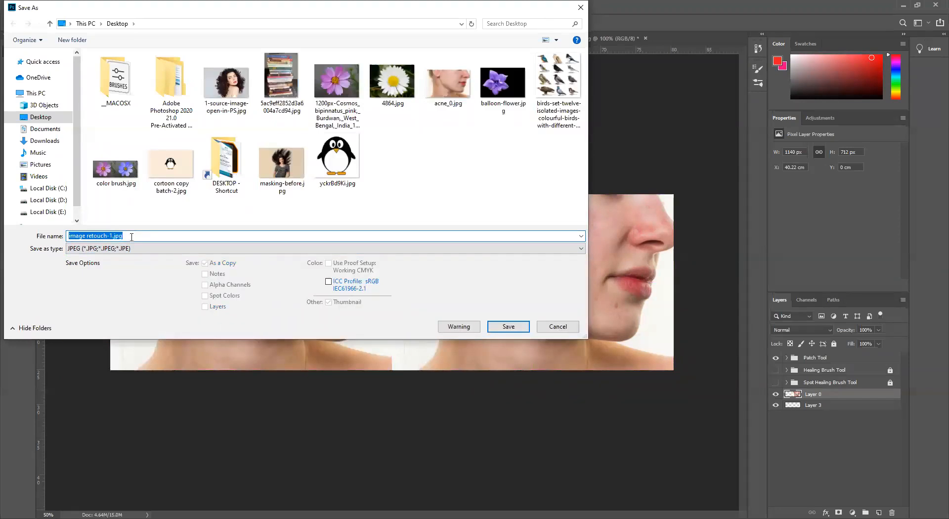
type("so")
type("p")
key("BackSpace")
key("BackSpace")
type("pot healing brush tool")
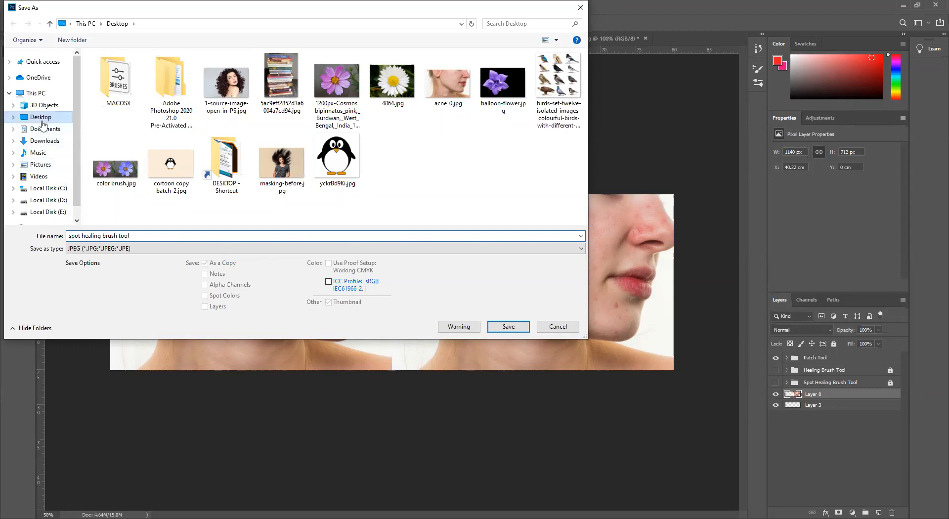
left_click(505, 326)
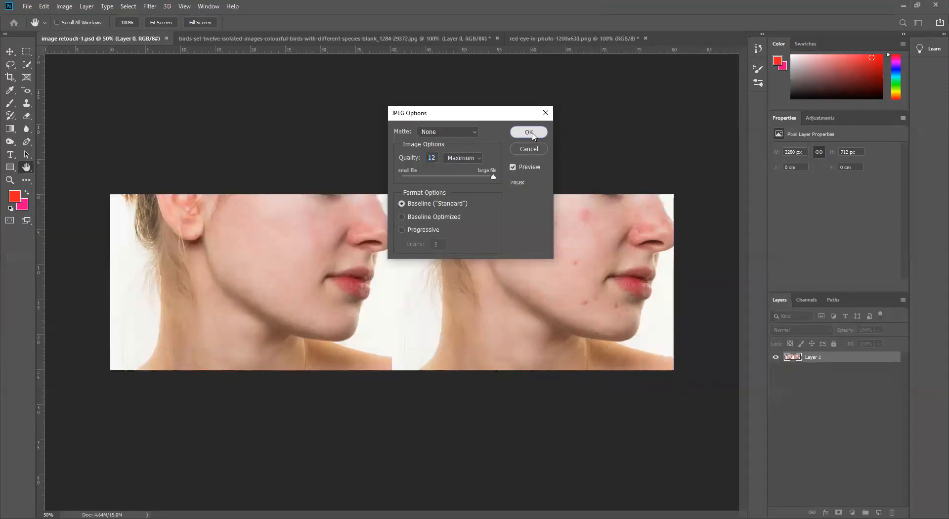
left_click(528, 131)
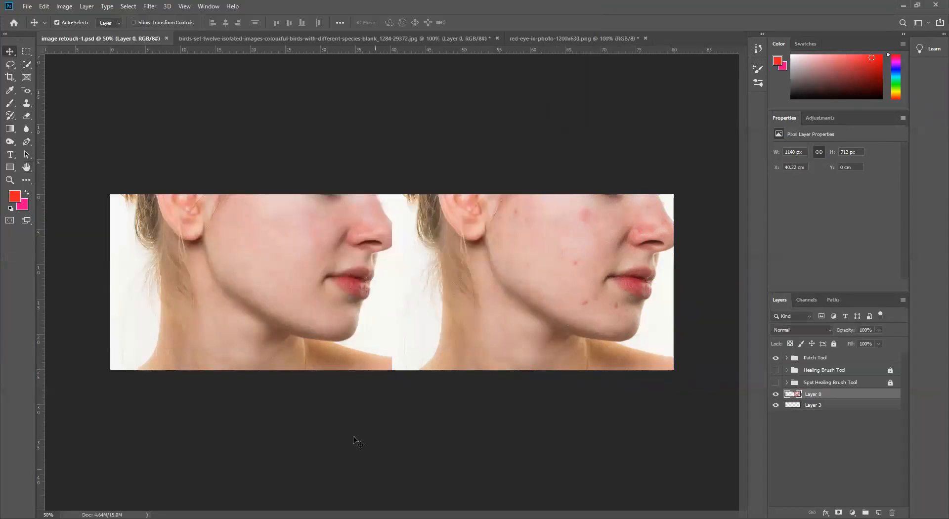
In the red-eye-in-photo-1200x630.png document, undo both pupil corrections and duplicate the Background layer.
left_click(294, 38)
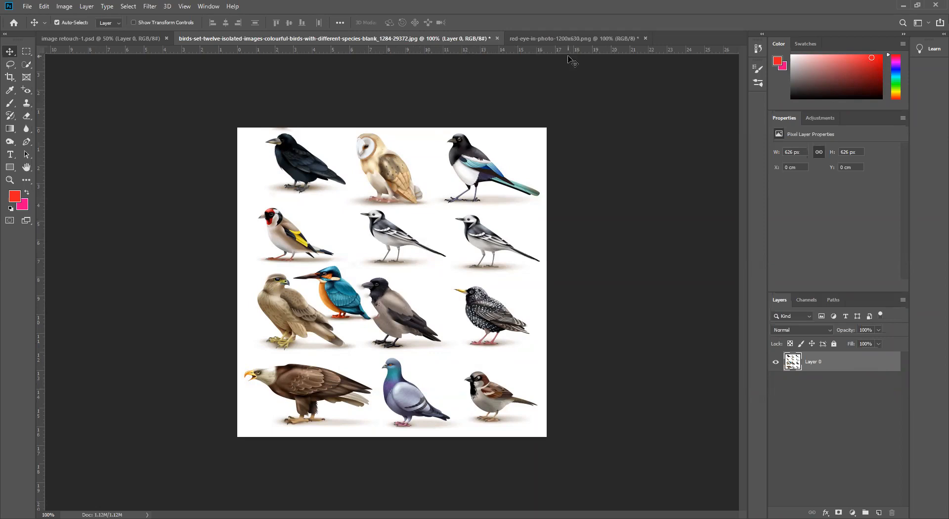
left_click(561, 38)
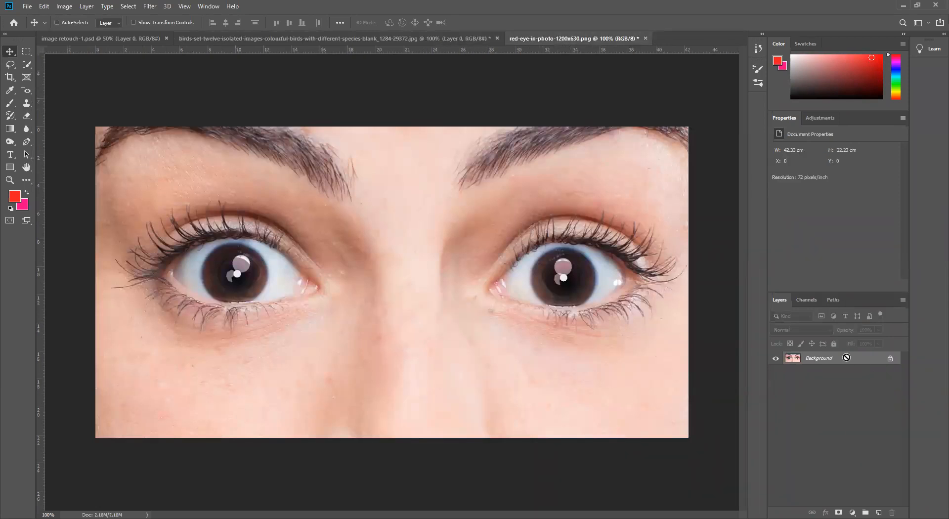
key("ctrl+z")
key("ctrl+z")
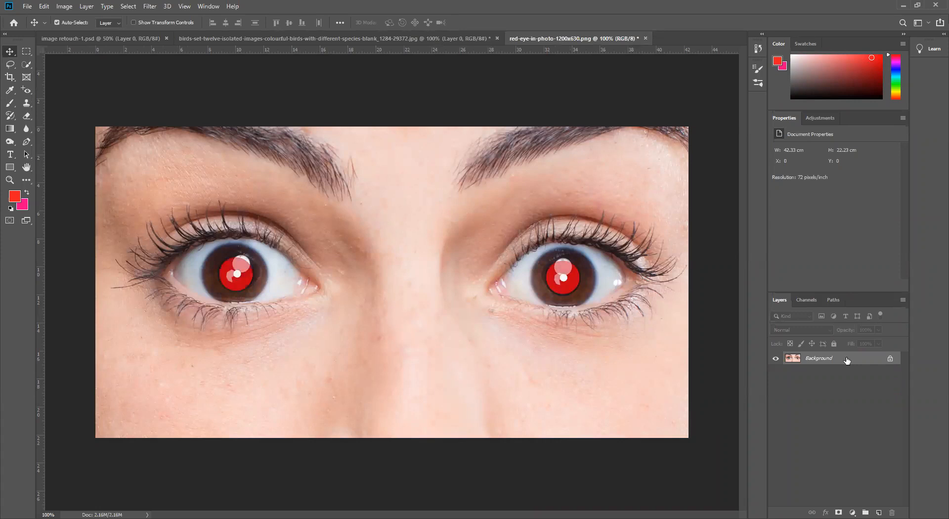
key("ctrl+j")
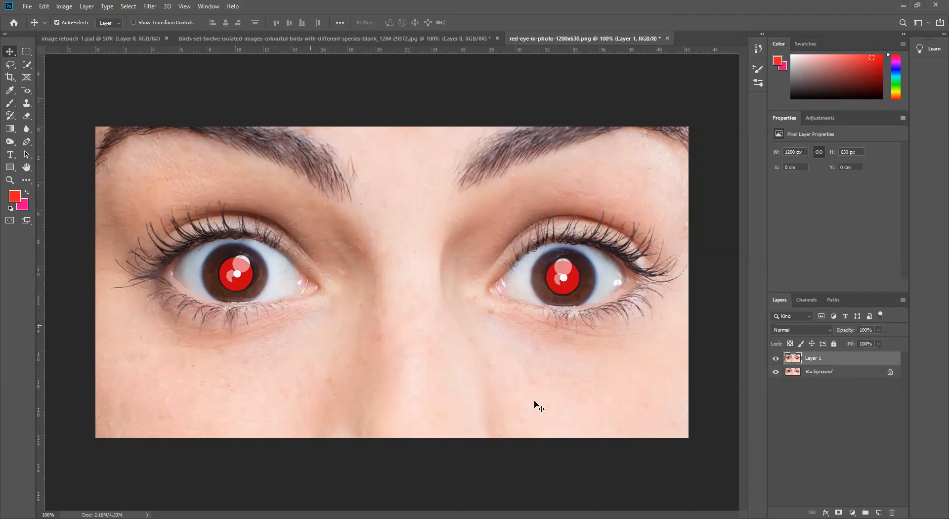
Remove the red from both pupils on the duplicated layer with the Red Eye Tool.
left_click_drag(29, 94, 58, 131)
left_click(58, 131)
left_click(243, 283)
left_click(570, 287)
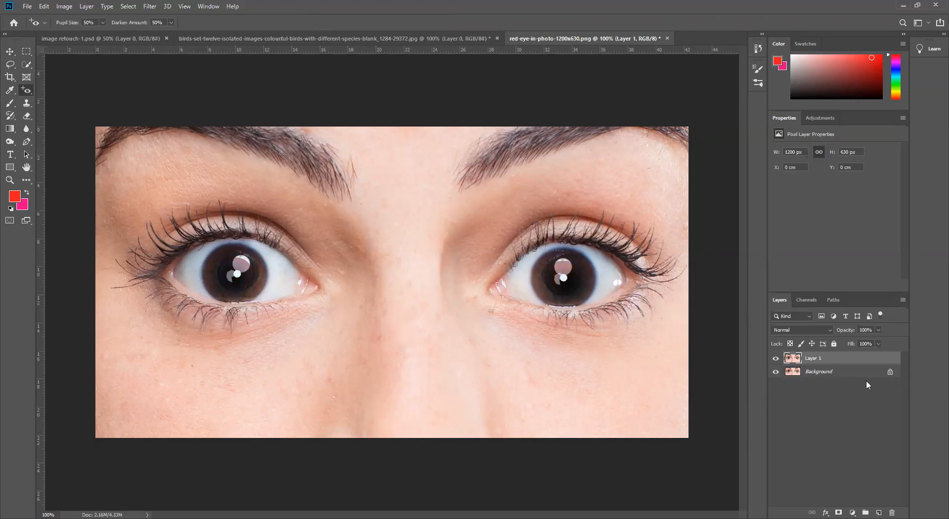
Widen the red-eye photo's canvas to 2400 pixels, keeping the height at 630 pixels.
key("ctrl+minus")
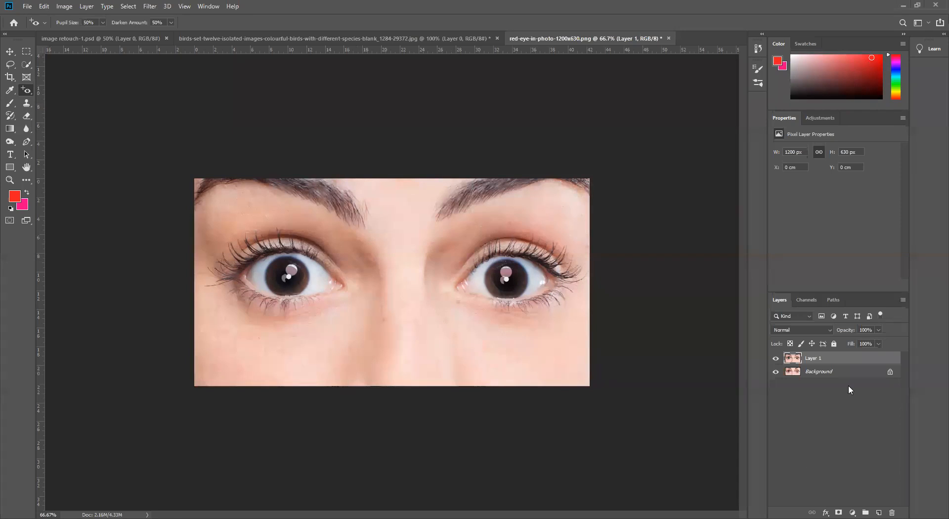
left_click(863, 374)
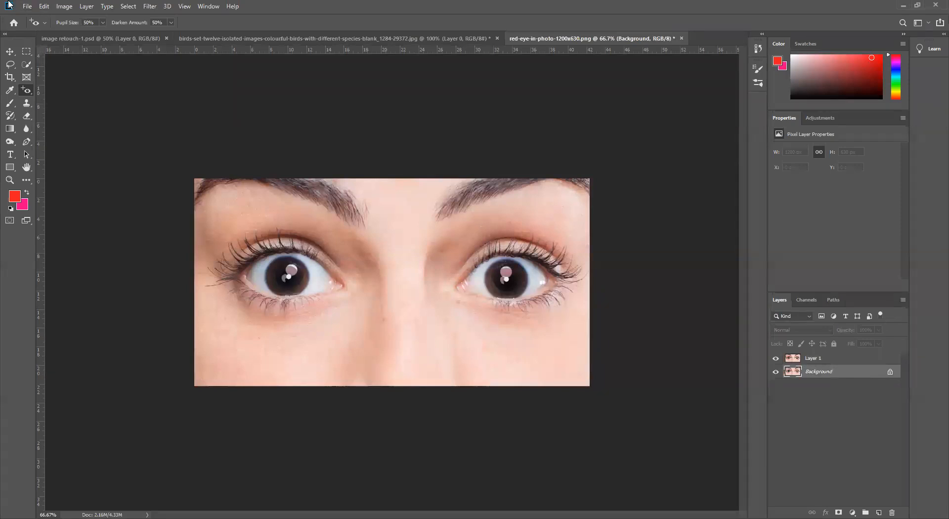
left_click(27, 6)
left_click(28, 6)
left_click(64, 6)
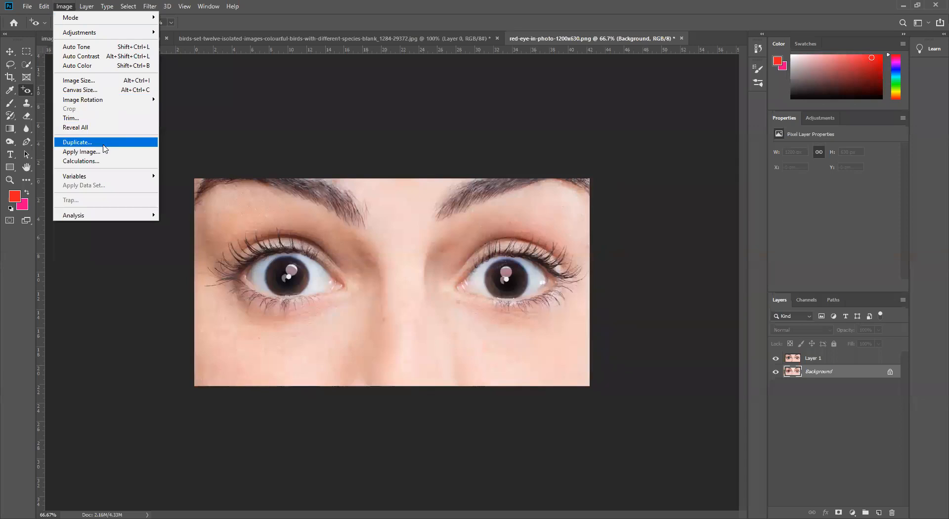
left_click(81, 91)
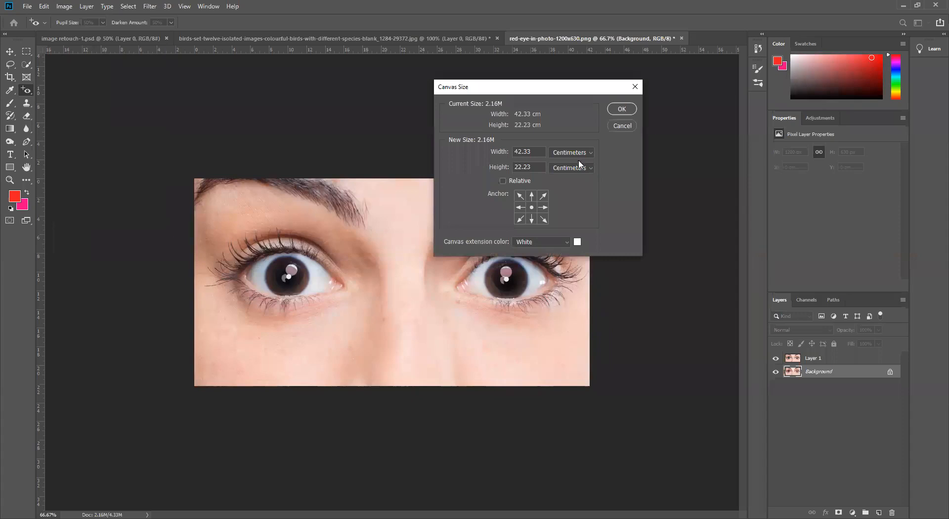
left_click(577, 155)
left_click(567, 171)
left_click_drag(533, 153, 485, 156)
type("24")
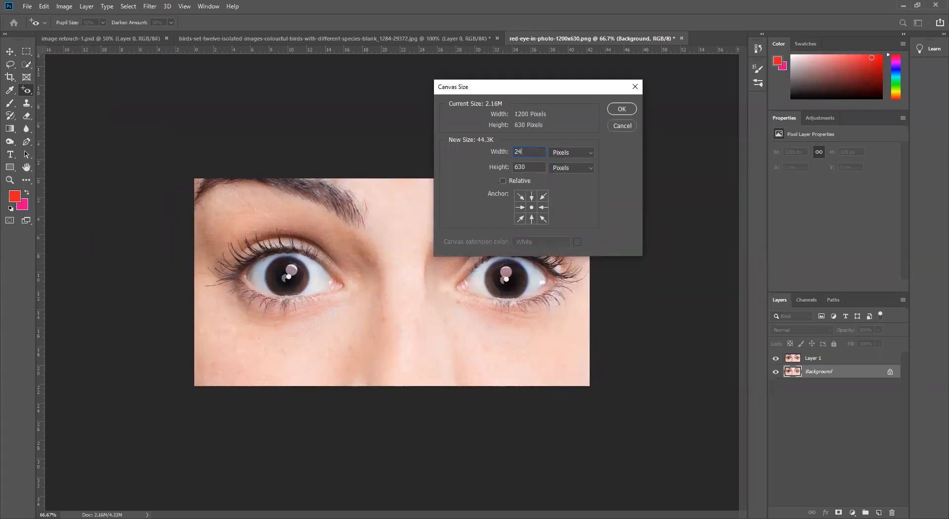
type("00")
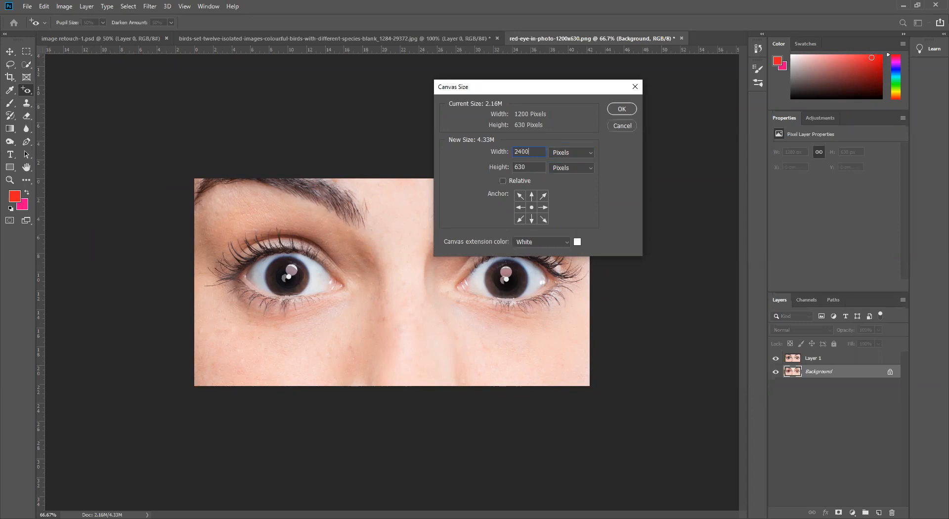
left_click(622, 108)
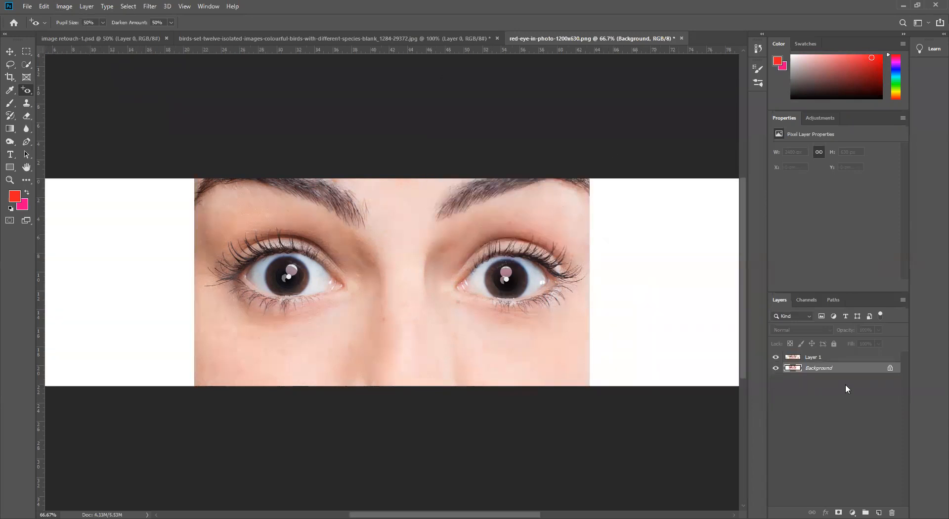
Move the corrected eyes to the canvas's left half, then unlock the Background and move the original eyes to the right half.
key("ctrl+minus")
key("ctrl+minus")
left_click(10, 52)
left_click_drag(377, 277, 275, 272)
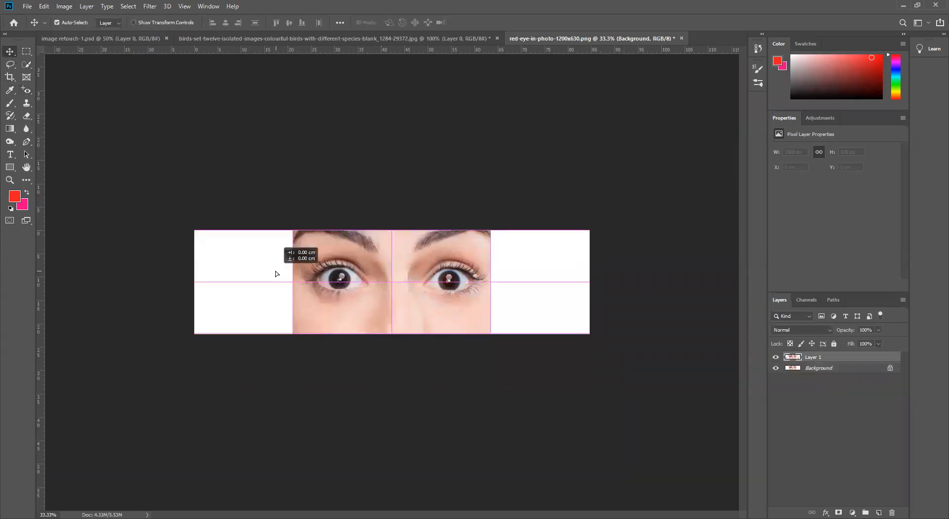
left_click(508, 298)
left_click(889, 369)
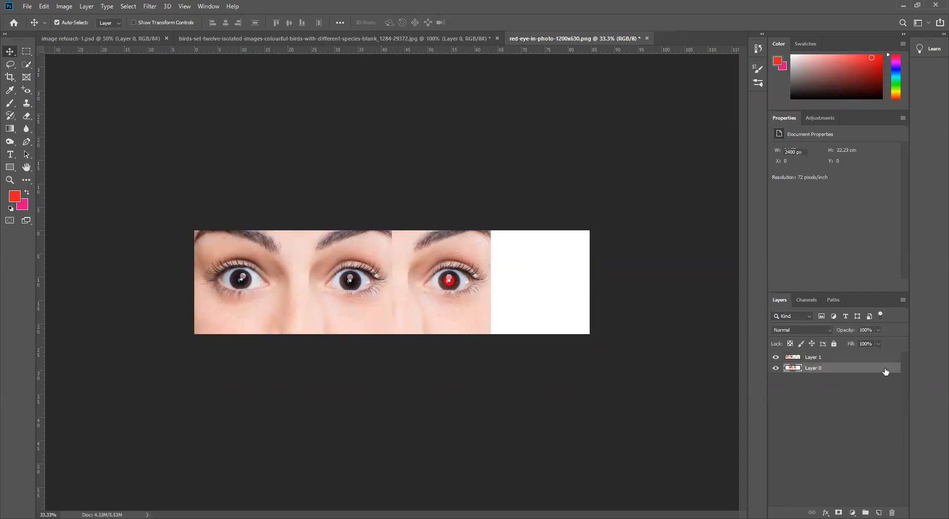
left_click_drag(458, 297, 546, 309)
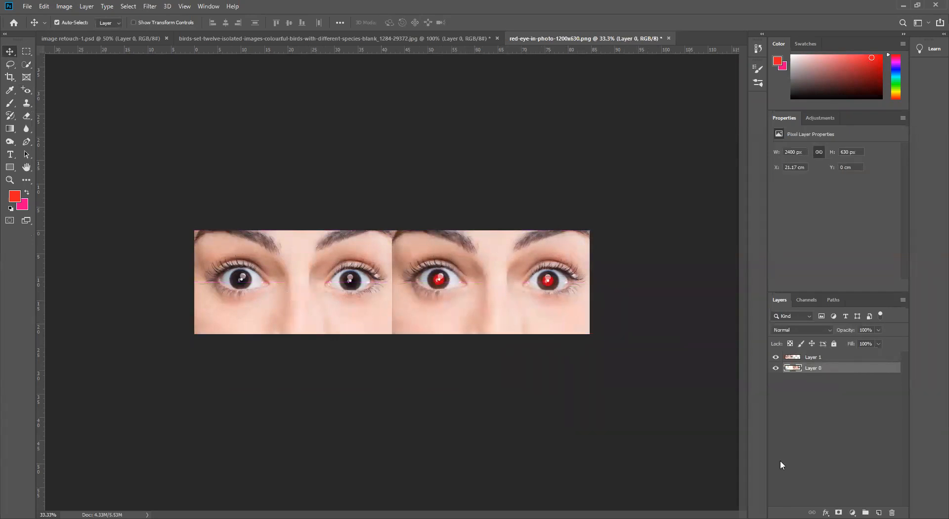
left_click(802, 440)
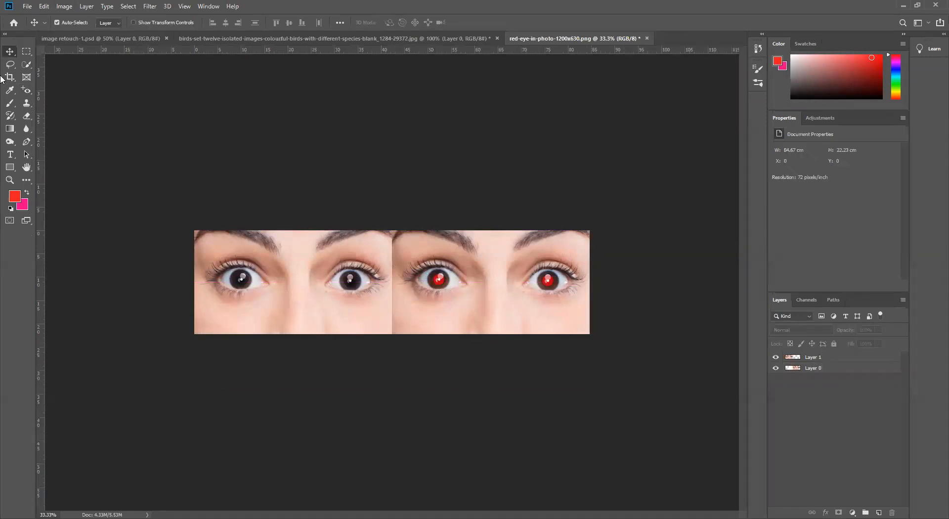
Save a JPEG copy of the side-by-side red-eye comparison to the Desktop under the file name "red eye tool".
left_click(26, 6)
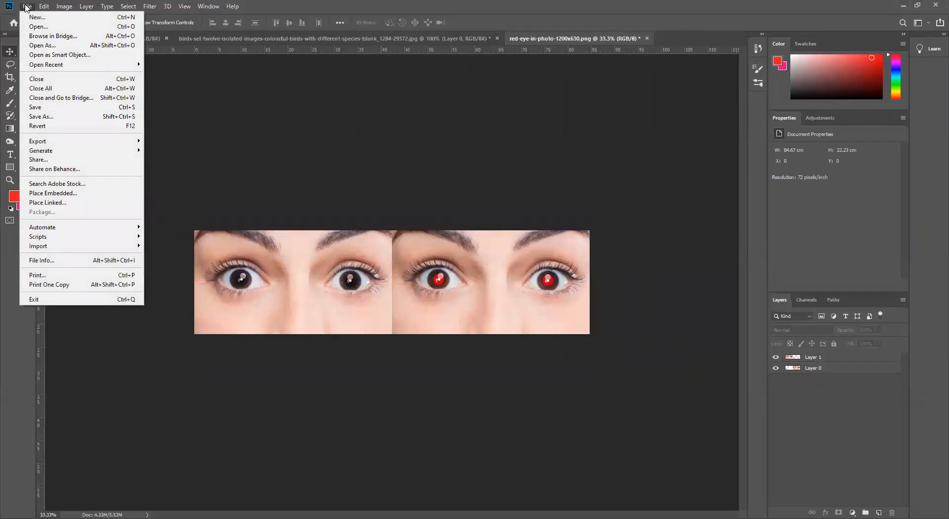
left_click(53, 117)
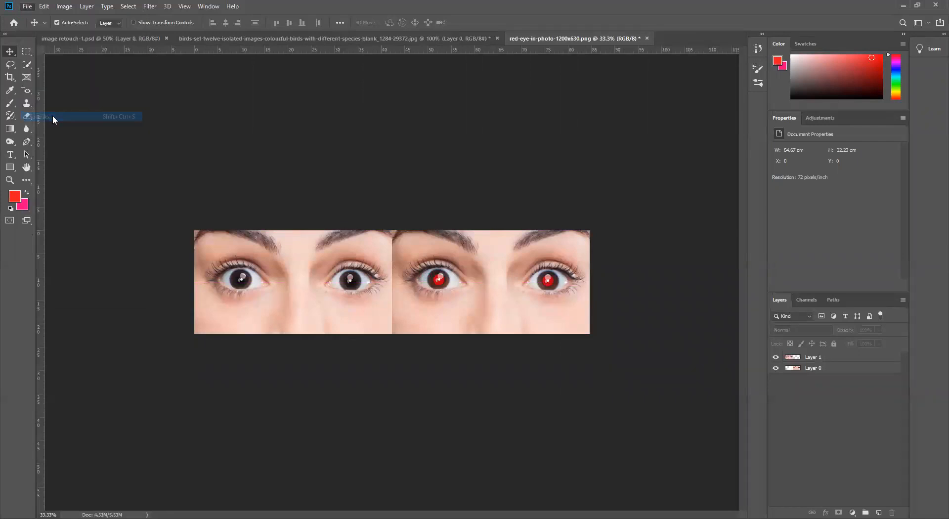
left_click(165, 248)
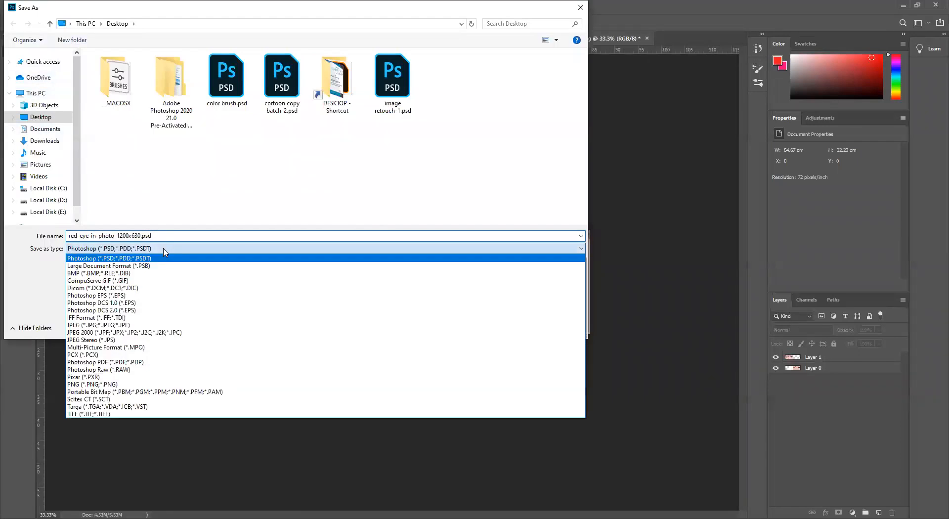
left_click(104, 325)
left_click(127, 235)
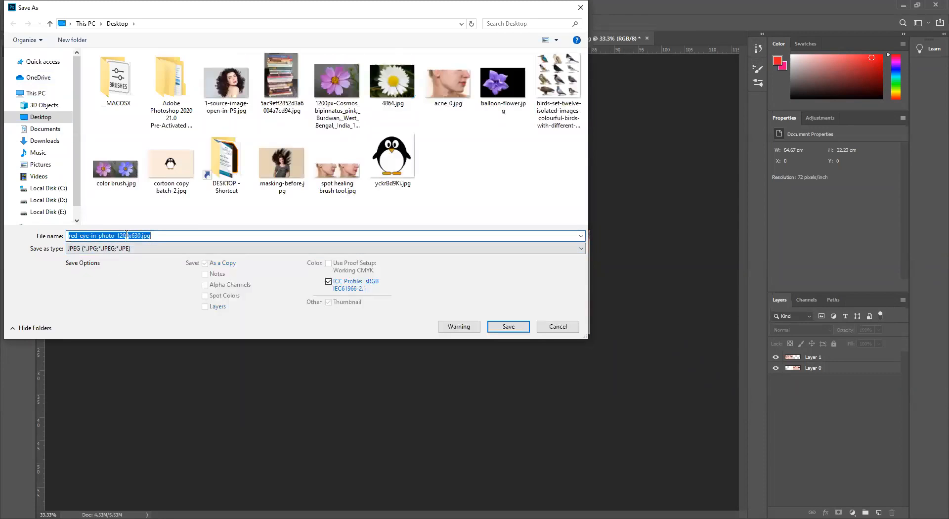
type("red")
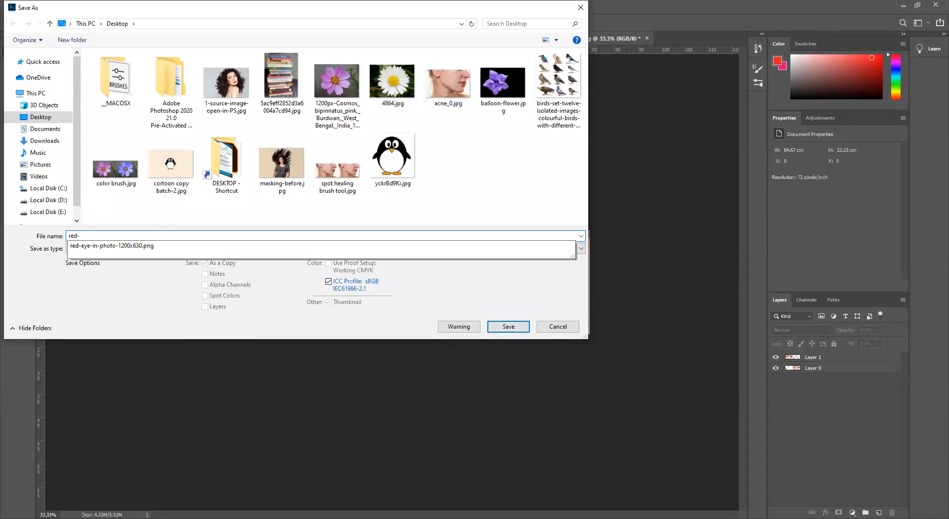
type("-eye-")
key("BackSpace")
key("BackSpace")
key("BackSpace")
type("eye tool")
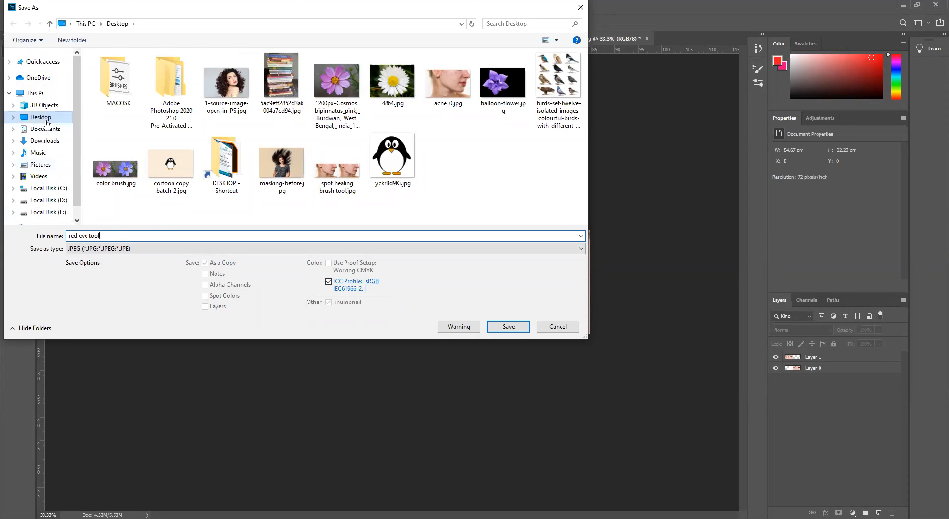
left_click(508, 327)
left_click(529, 132)
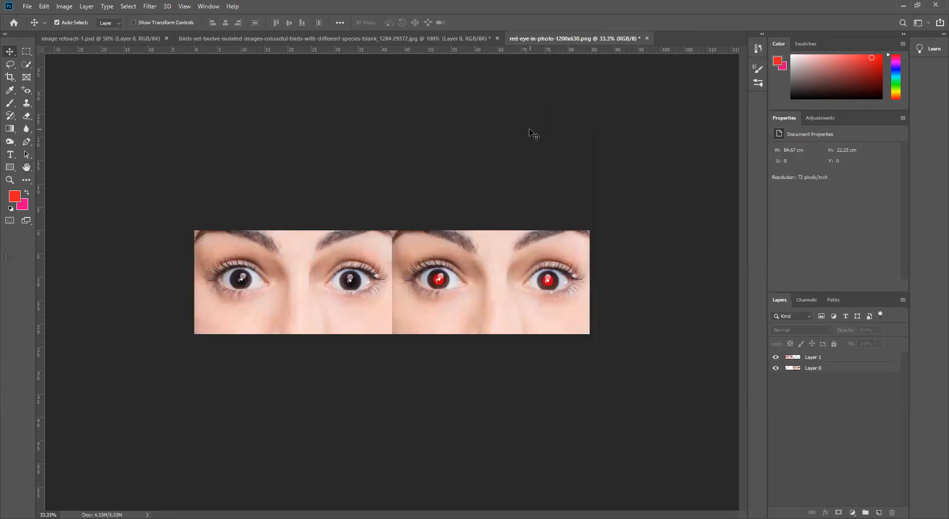
Close the birds-set-twelve-isolated-images document without saving its changes.
left_click(495, 39)
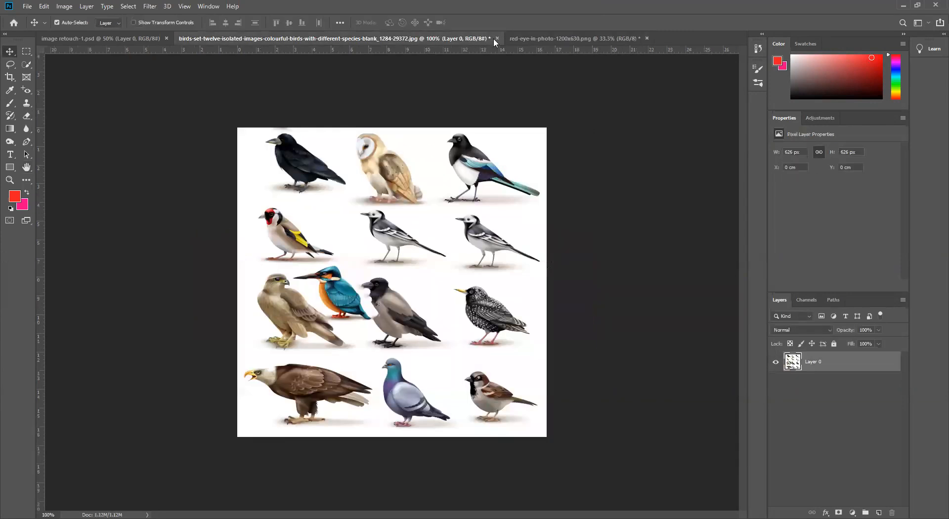
left_click(498, 38)
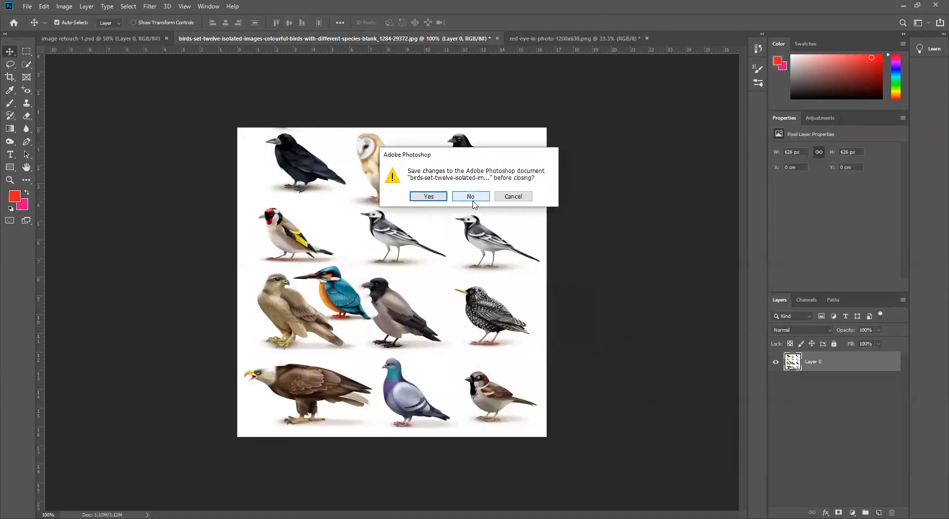
left_click(471, 196)
Review the portrait's side-by-side comparison in image retouch-1.psd and return to the red-eye-in-photo-1200x630.png document.
left_click(140, 38)
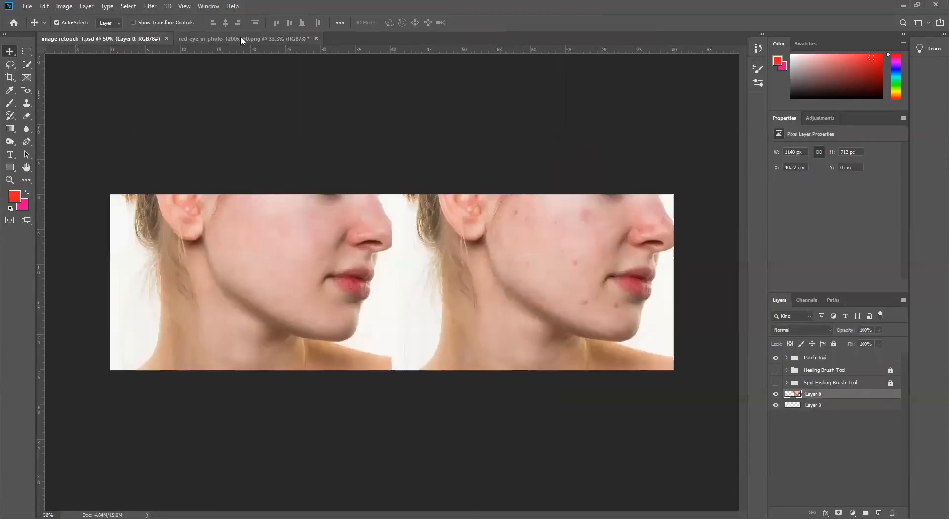
left_click(240, 38)
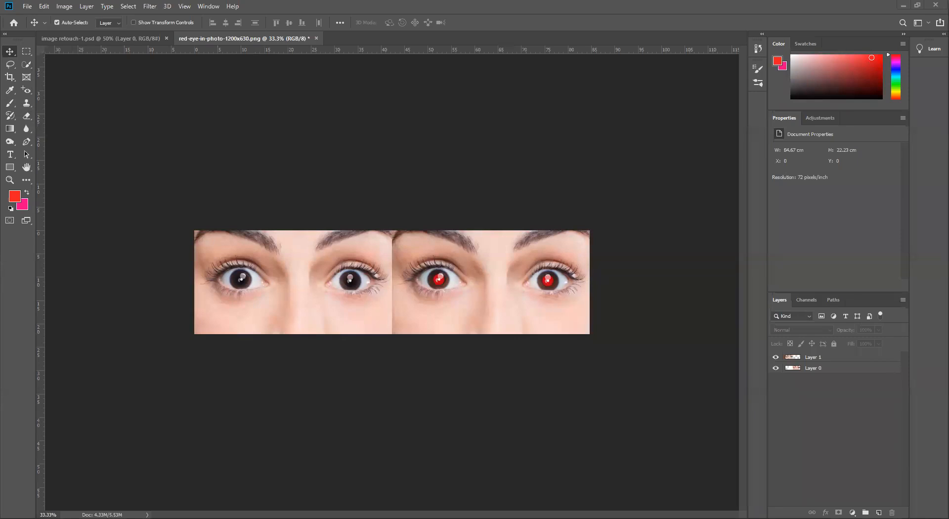
left_click(111, 39)
left_click(227, 41)
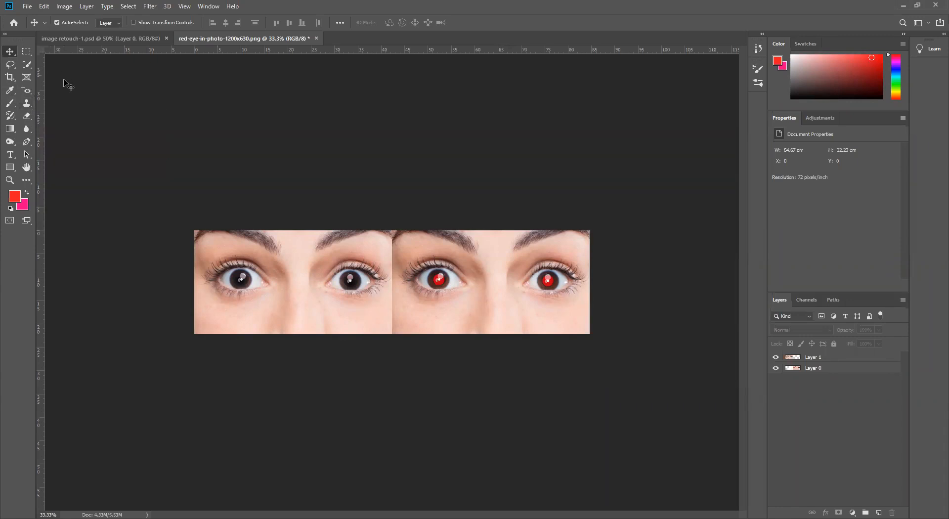
Switch the healing tool group back to the Spot Healing Brush Tool and activate the Clone Stamp Tool.
left_click(28, 104)
left_click(27, 105)
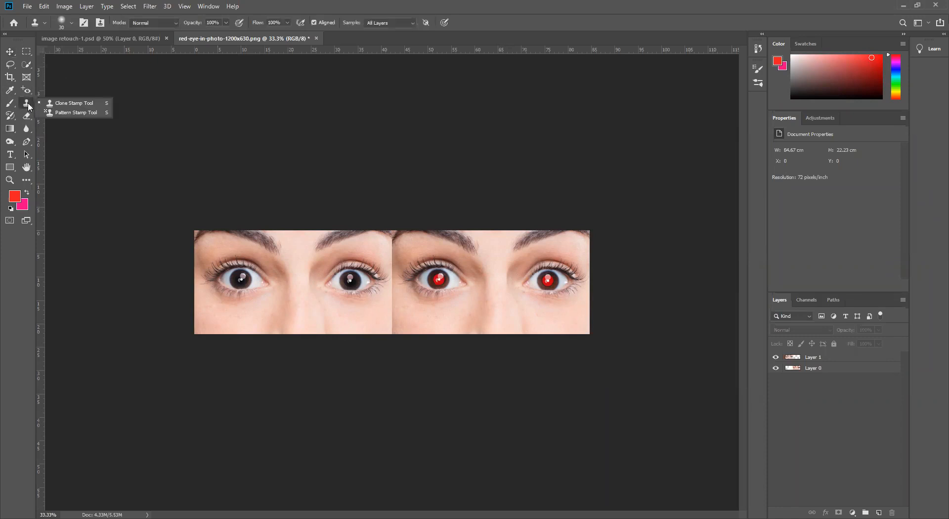
right_click(29, 93)
left_click(60, 91)
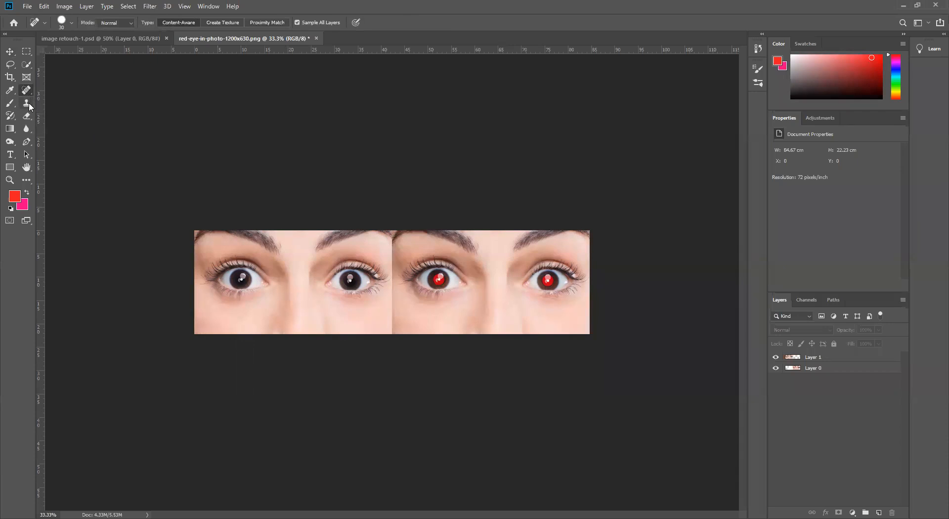
left_click(29, 105)
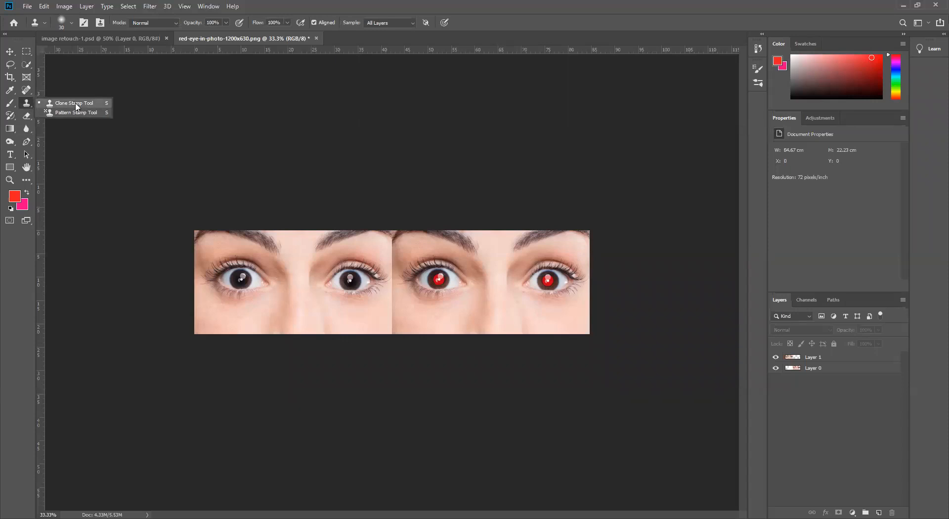
left_click(26, 106)
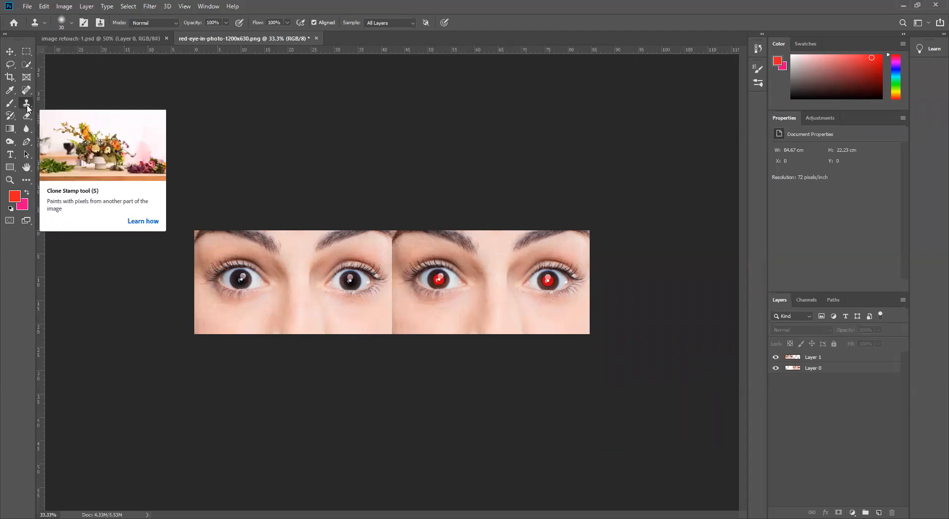